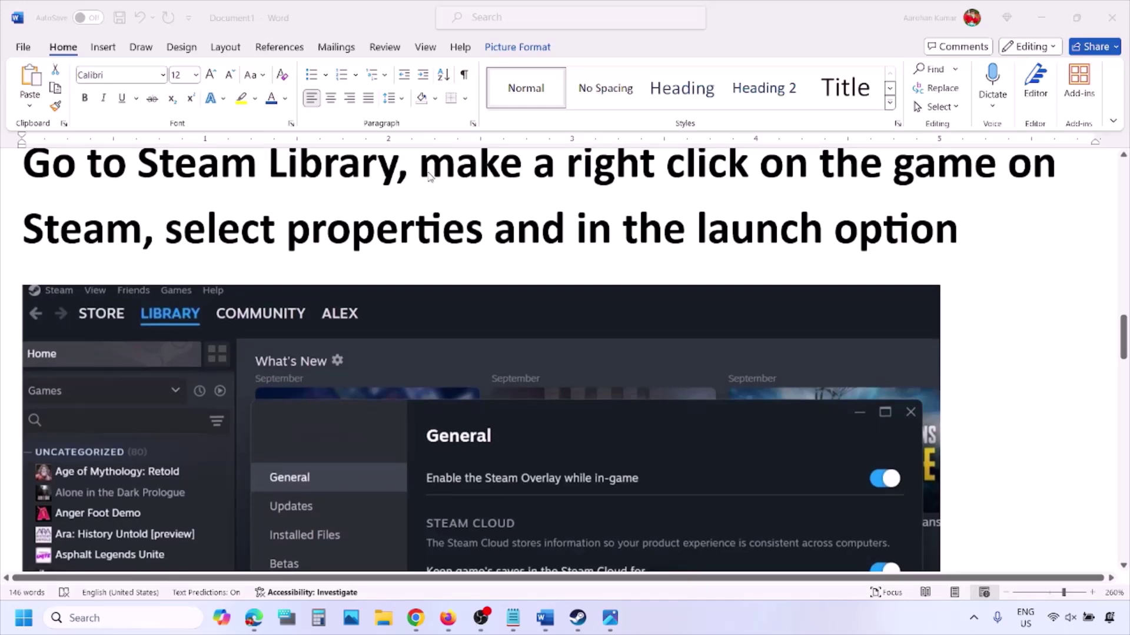
# - Review the Word instructions for opening the game's properties from Steam Library, including the -dx11 launch option screenshot
pyautogui.hotkey('alt', 'Tab')
pyautogui.moveTo(425, 169); pyautogui.dragTo(1003, 172)
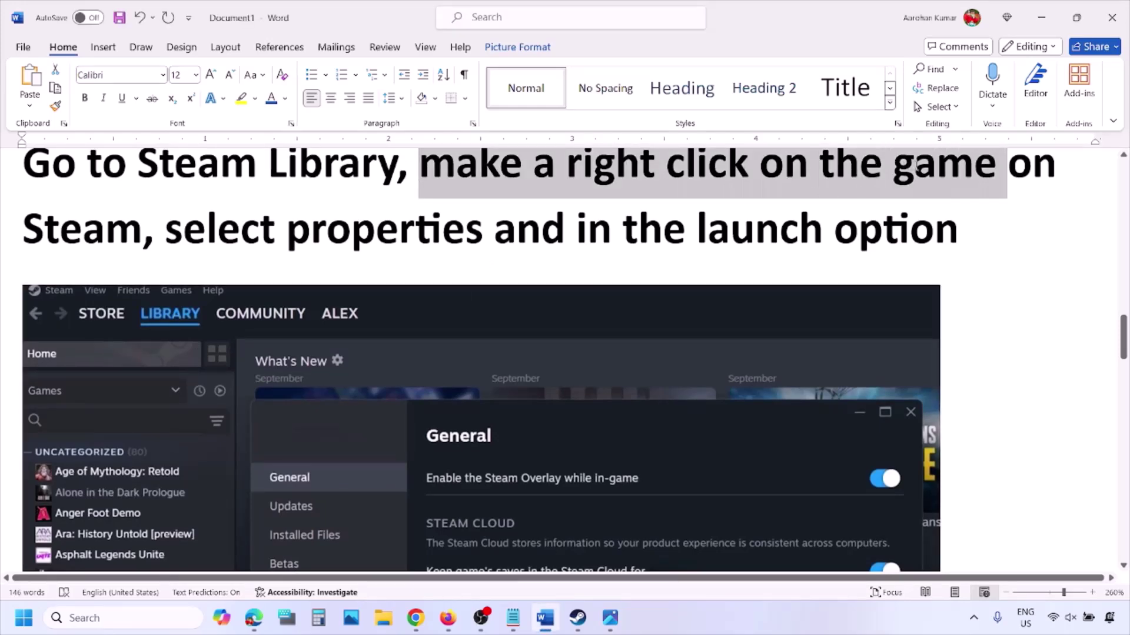
pyautogui.moveTo(166, 231); pyautogui.dragTo(489, 231)
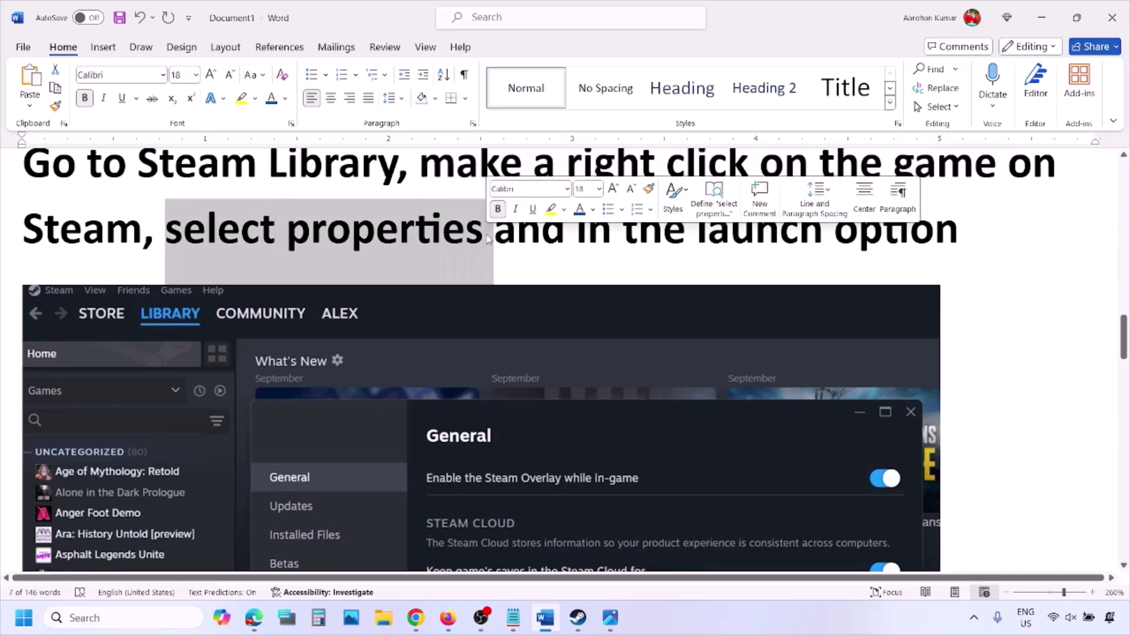
pyautogui.scroll(-5, 486, 236)
pyautogui.scroll(1, 486, 235)
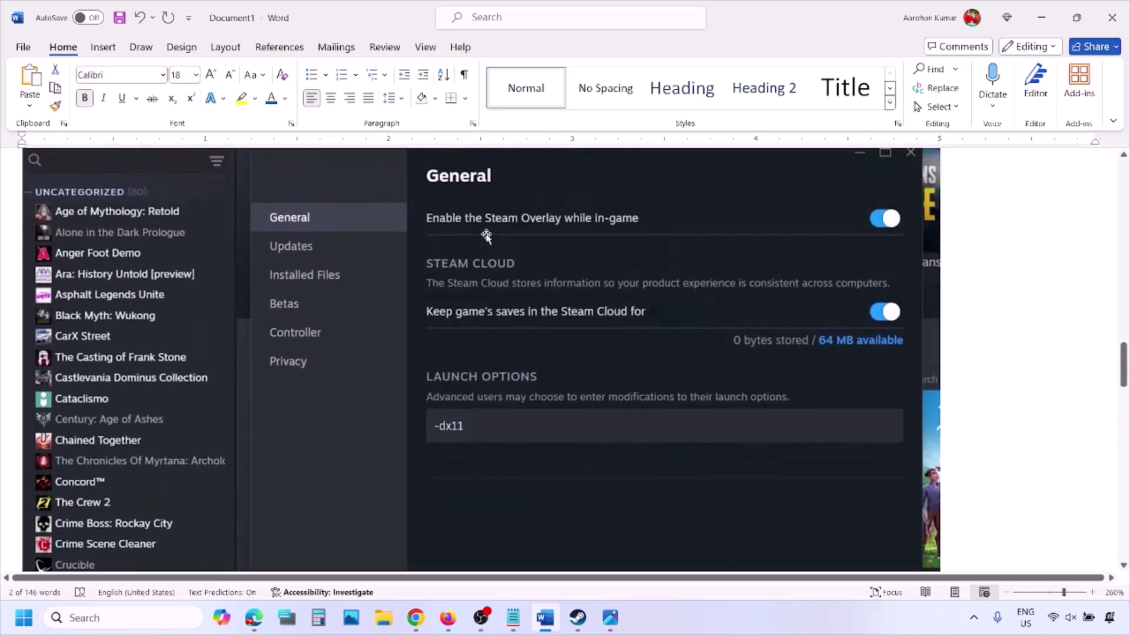
pyautogui.rightClick(487, 235)
pyautogui.click(442, 428)
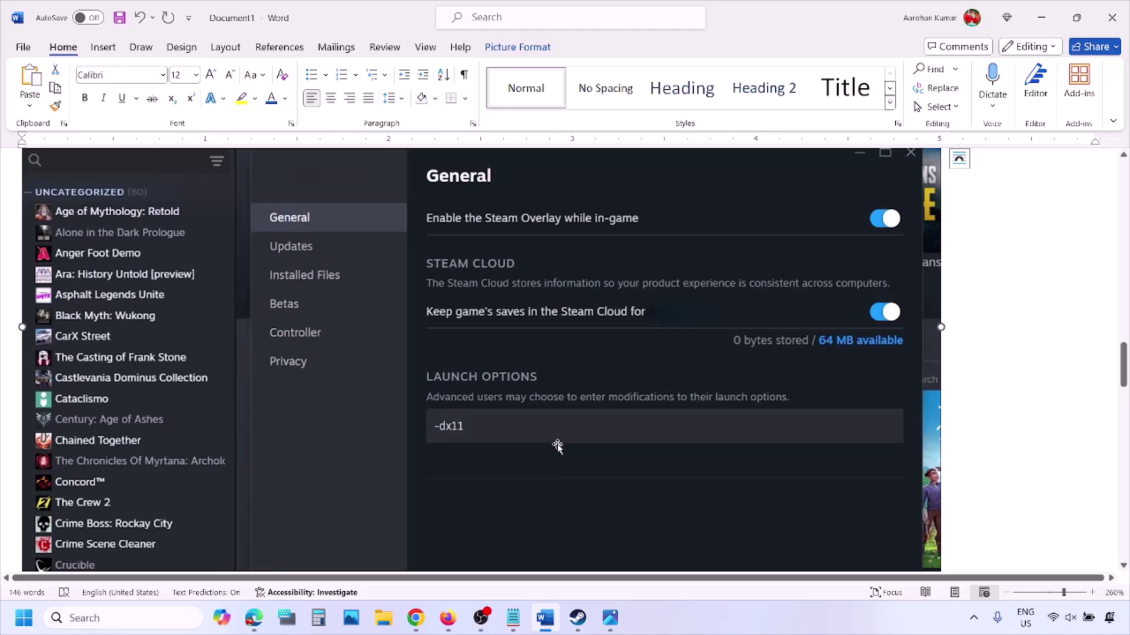
# - Examine the launch option screenshots for -d3d11 and -dx12 further down the document
pyautogui.scroll(-10, 557, 446)
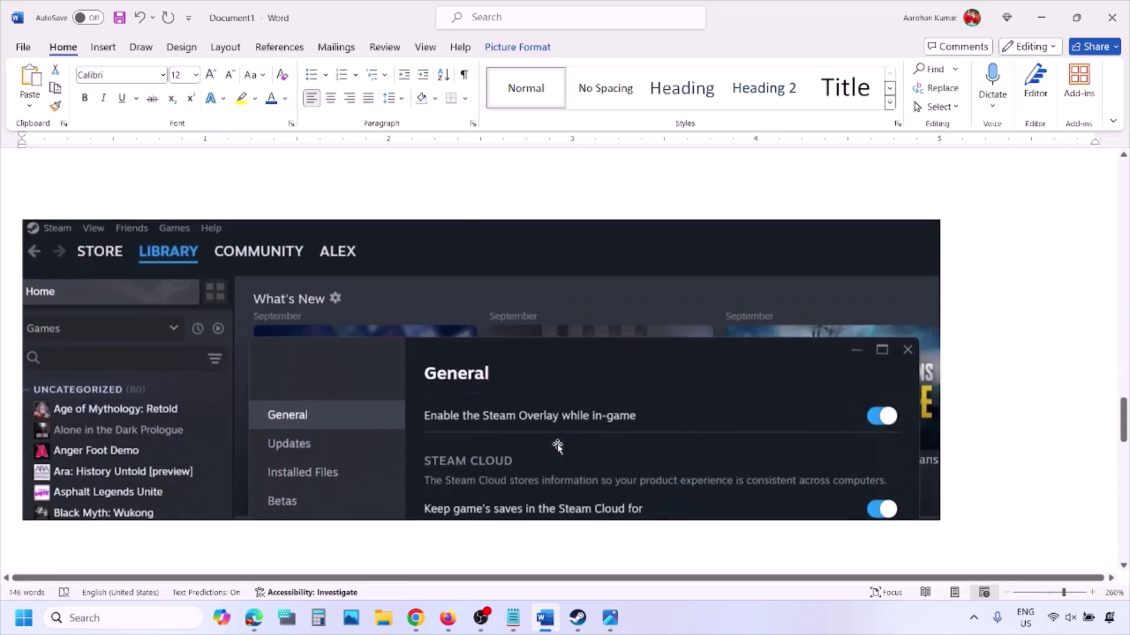
pyautogui.scroll(-5, 557, 445)
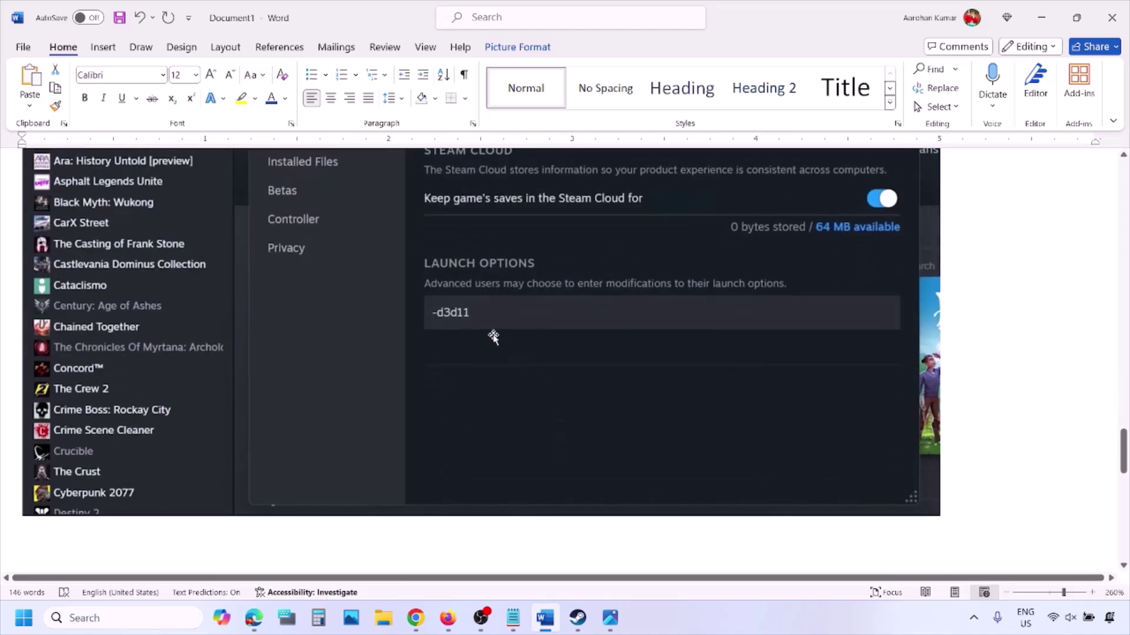
pyautogui.scroll(1, 482, 347)
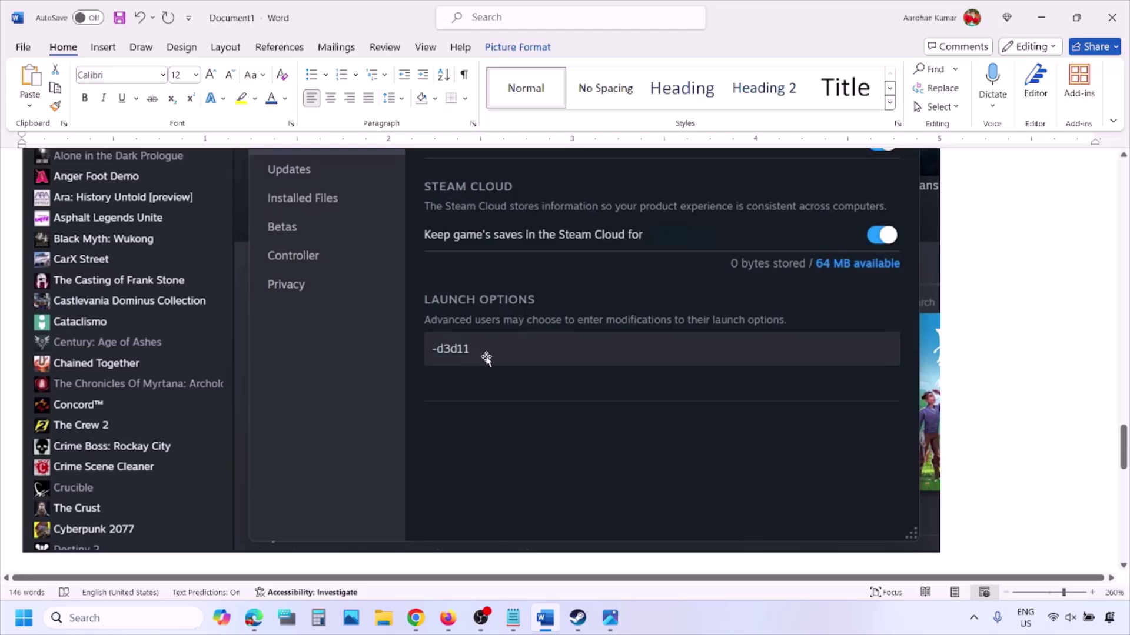
pyautogui.scroll(-10, 507, 360)
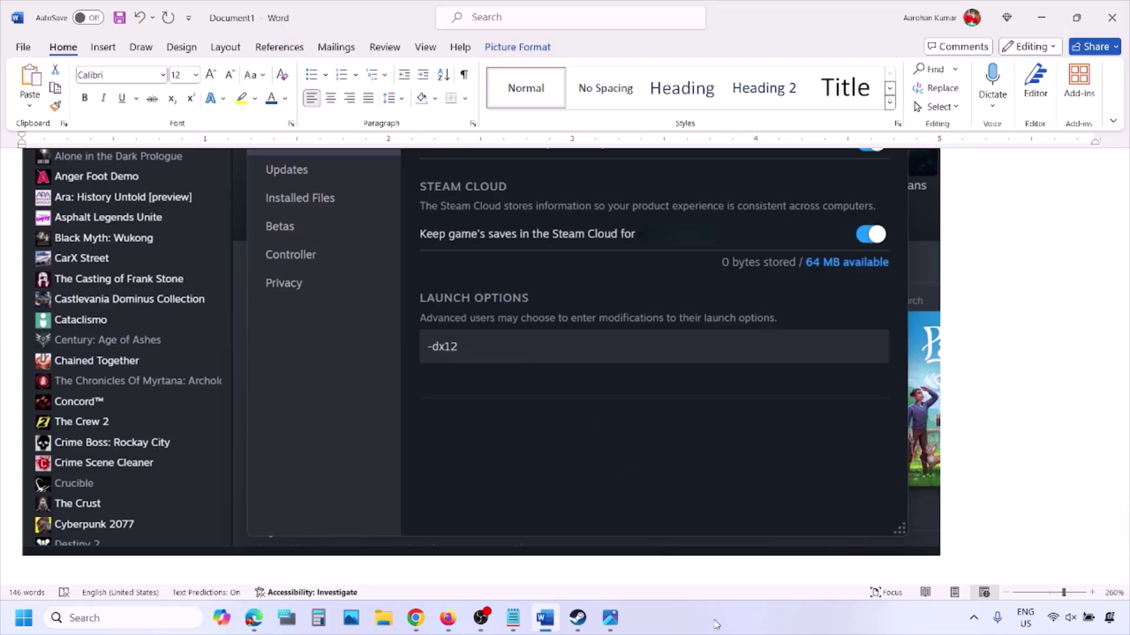
# - Switch to Steam and open the Windows power options to view the Restart choice
pyautogui.hotkey('alt', 'Tab')
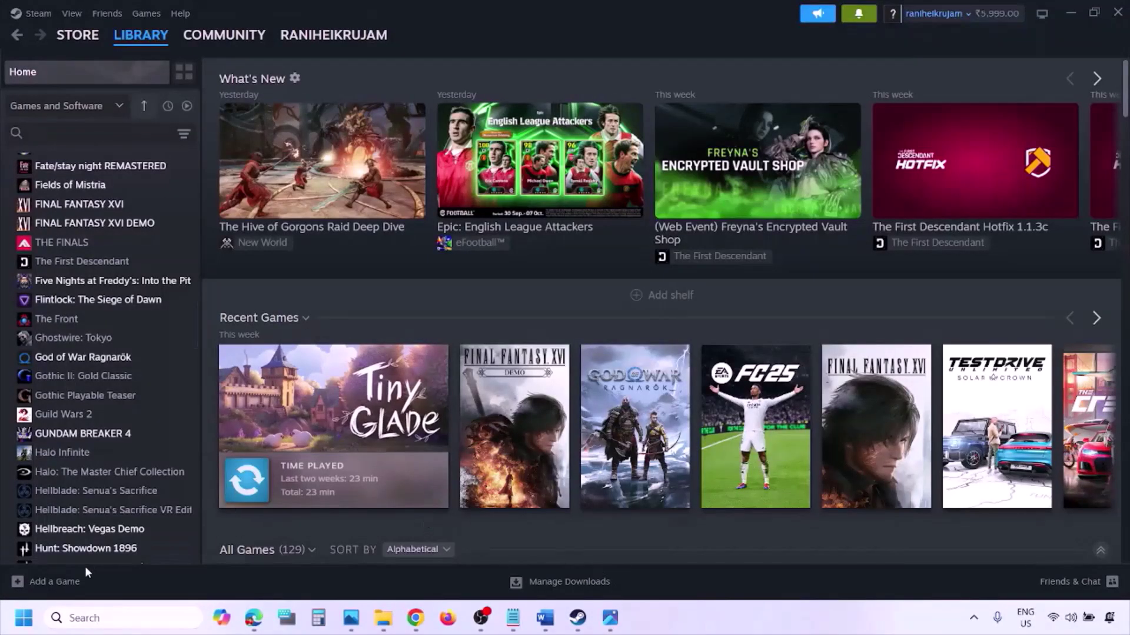
pyautogui.click(24, 618)
pyautogui.click(427, 568)
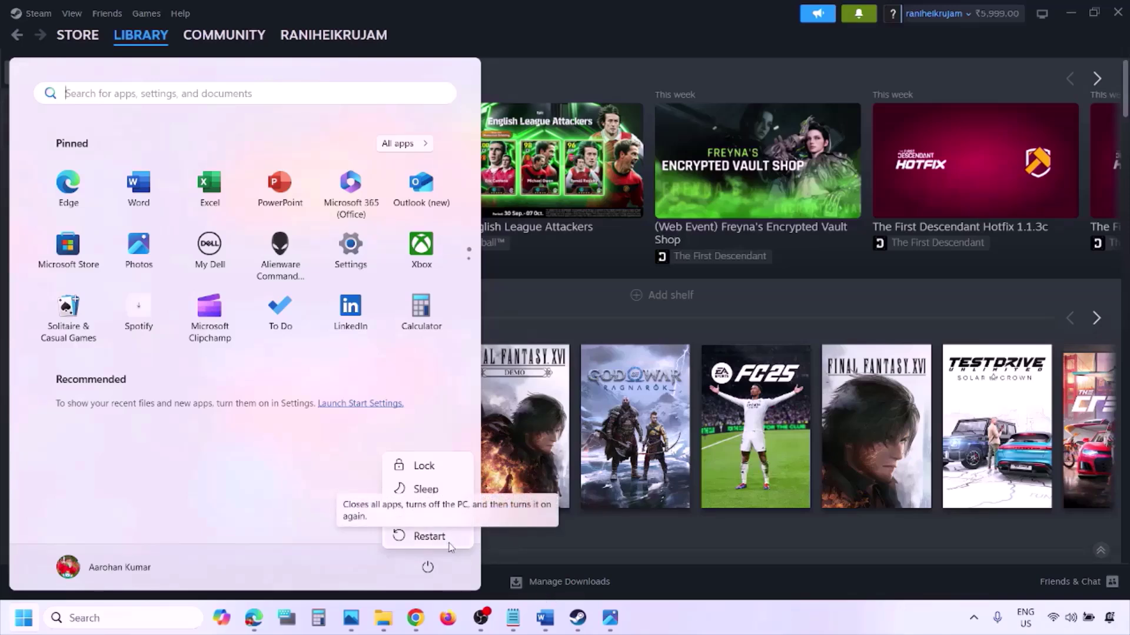
# - Switch to the Word notes and select the Step 2 text about running the game as an administrator
pyautogui.click(549, 627)
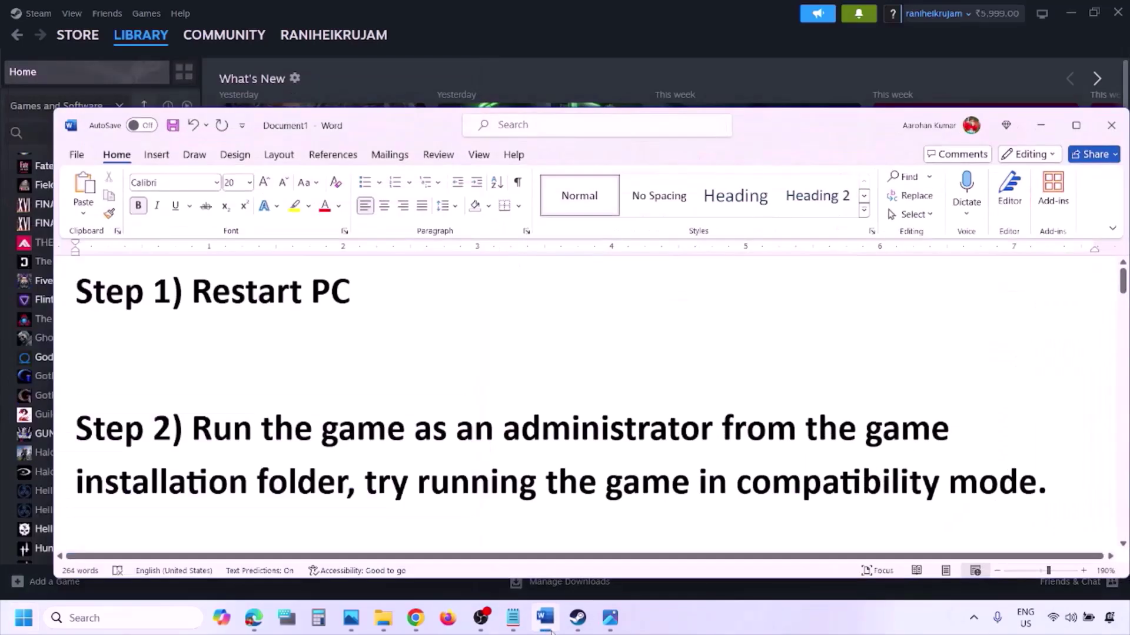
pyautogui.moveTo(196, 428); pyautogui.dragTo(321, 465)
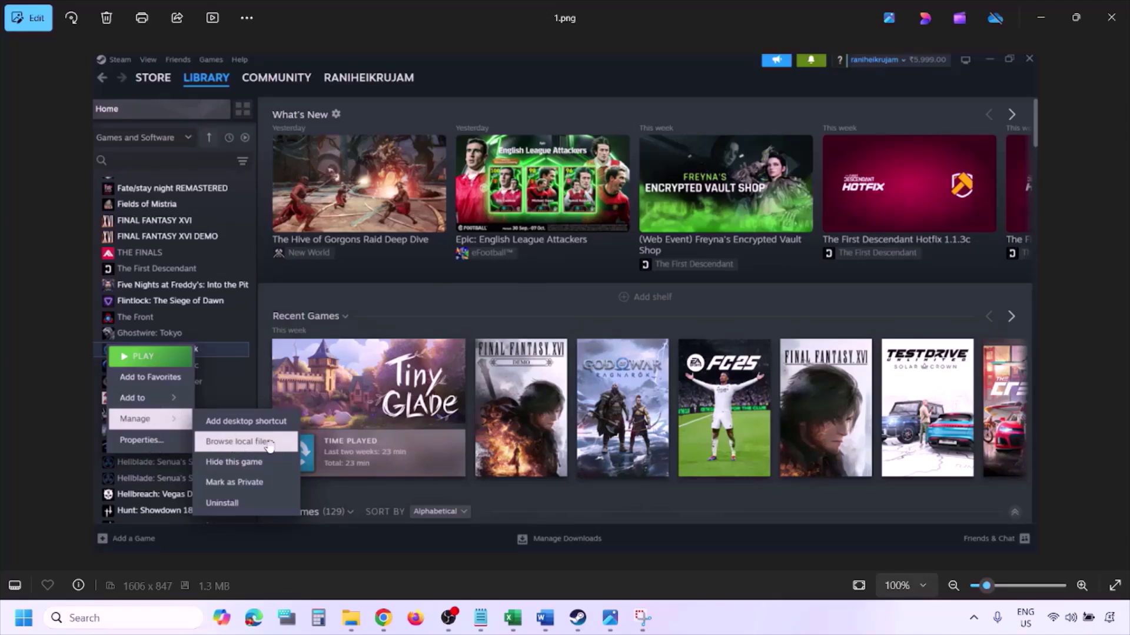
# - Examine the Browse local files command in 1.png and the Properties entry of the file's context menu in 2.png
pyautogui.scroll(2, 267, 440)
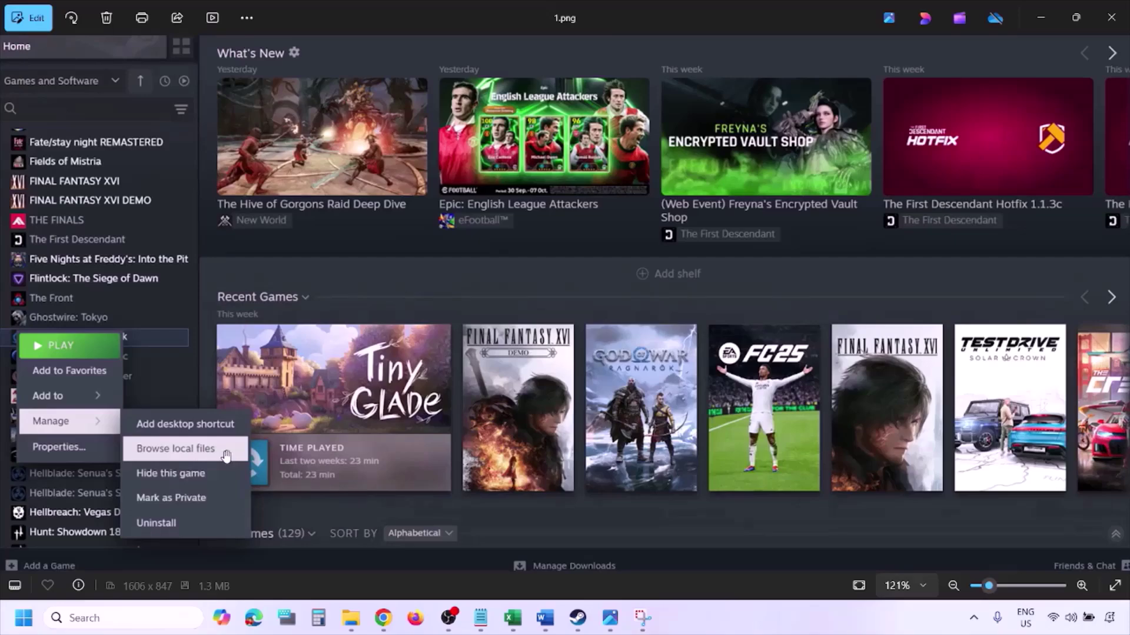
pyautogui.scroll(-2, 226, 456)
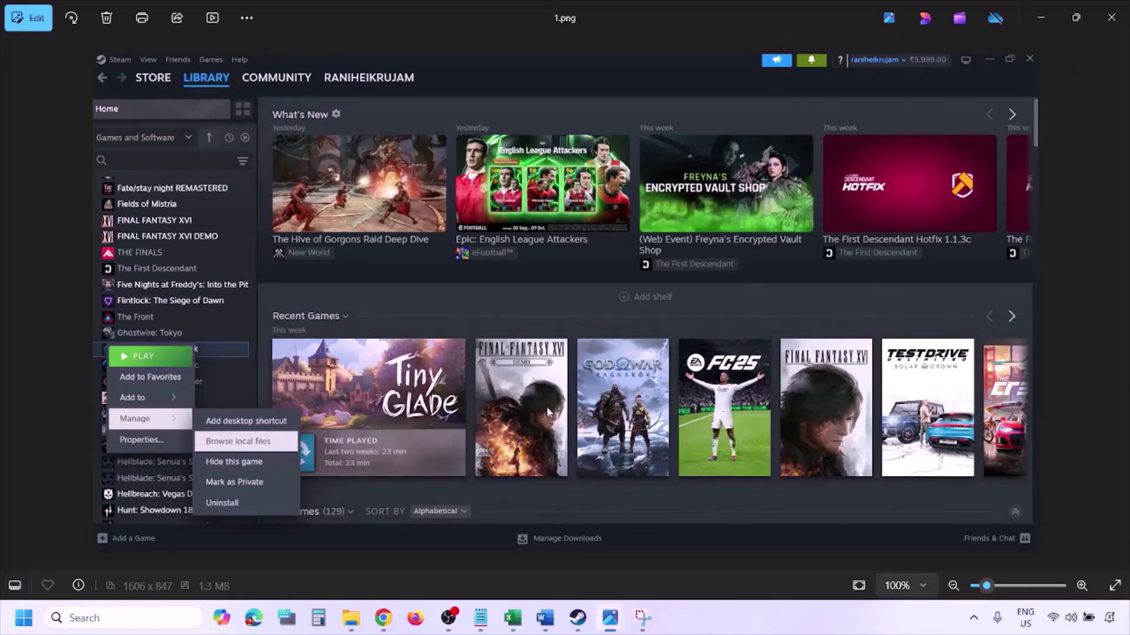
pyautogui.press('Right')
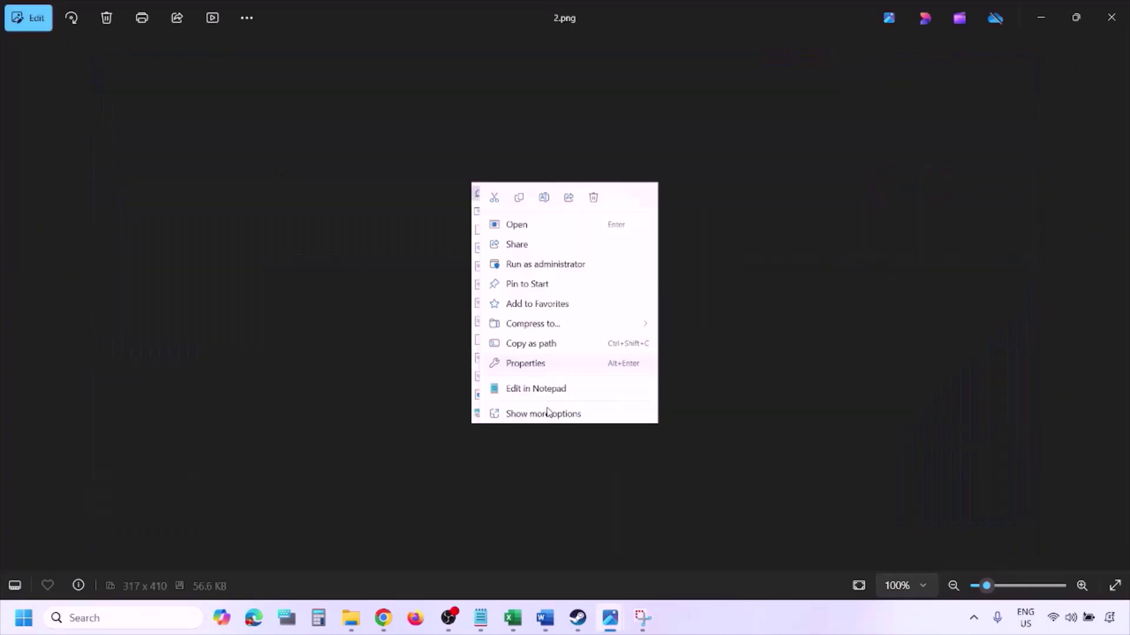
pyautogui.scroll(4, 553, 351)
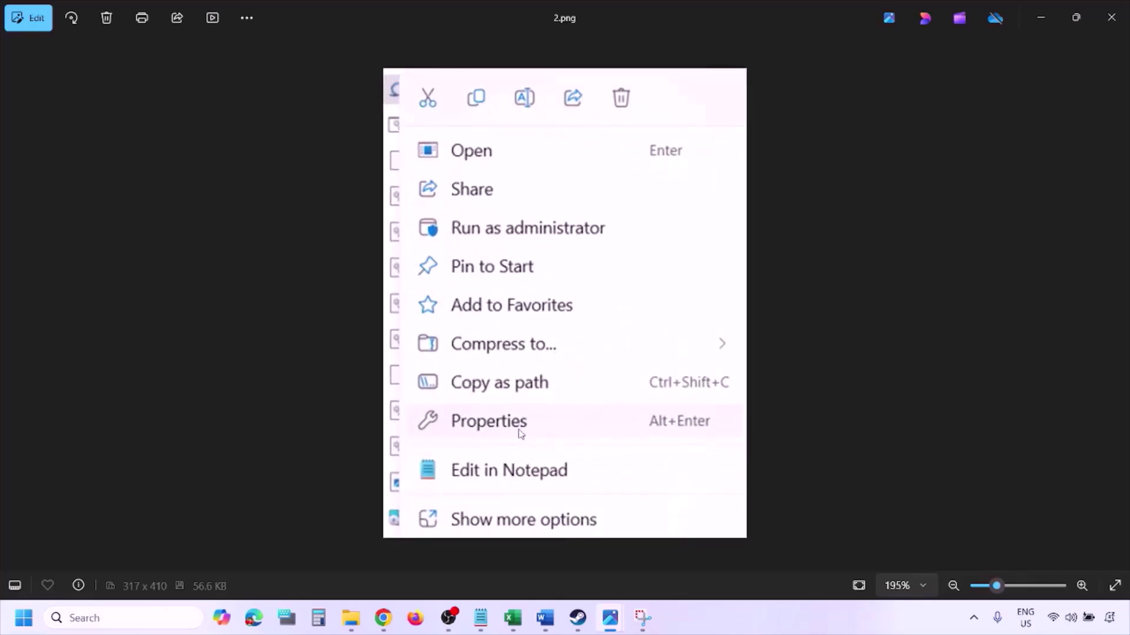
pyautogui.scroll(-4, 520, 433)
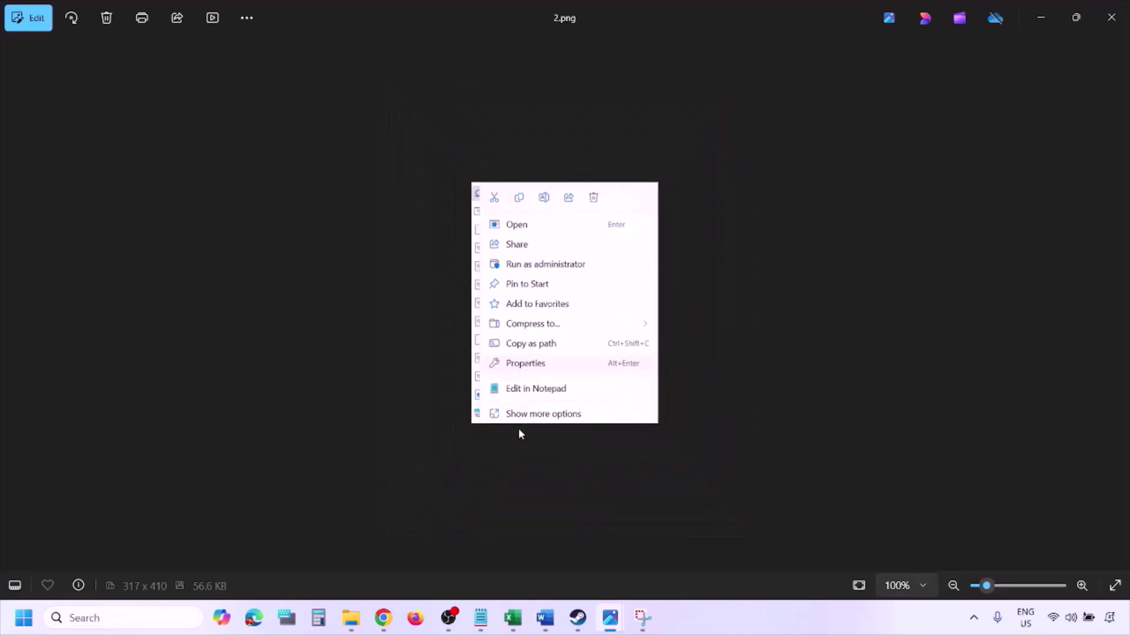
# - Bring up 3.png and examine the compatibility settings with the run as administrator option up close
pyautogui.press('Right')
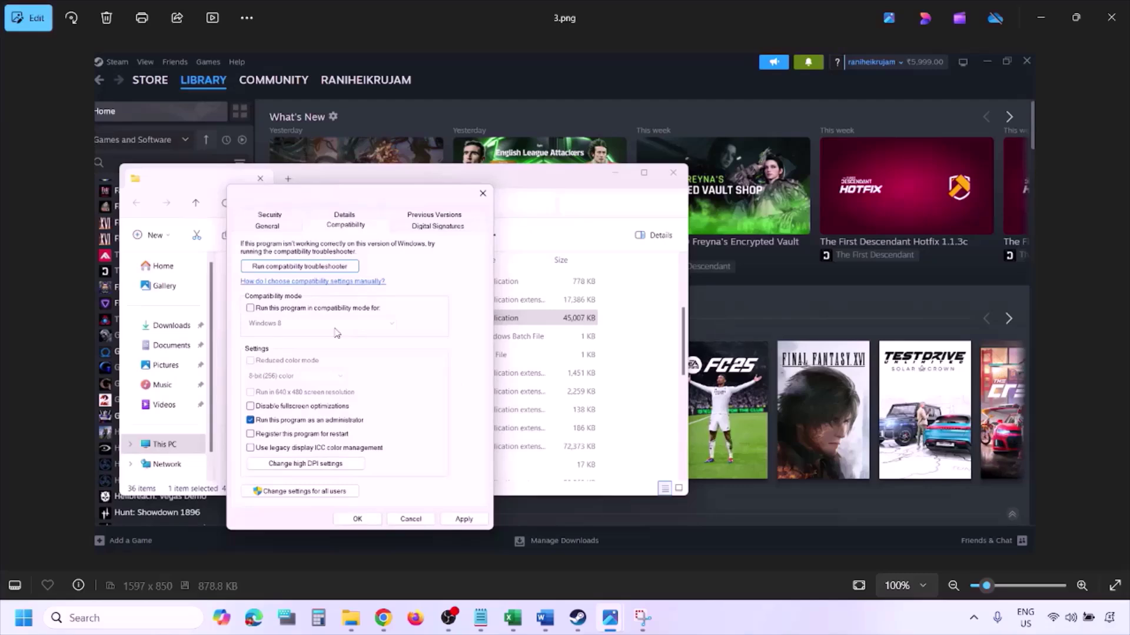
pyautogui.scroll(1, 337, 333)
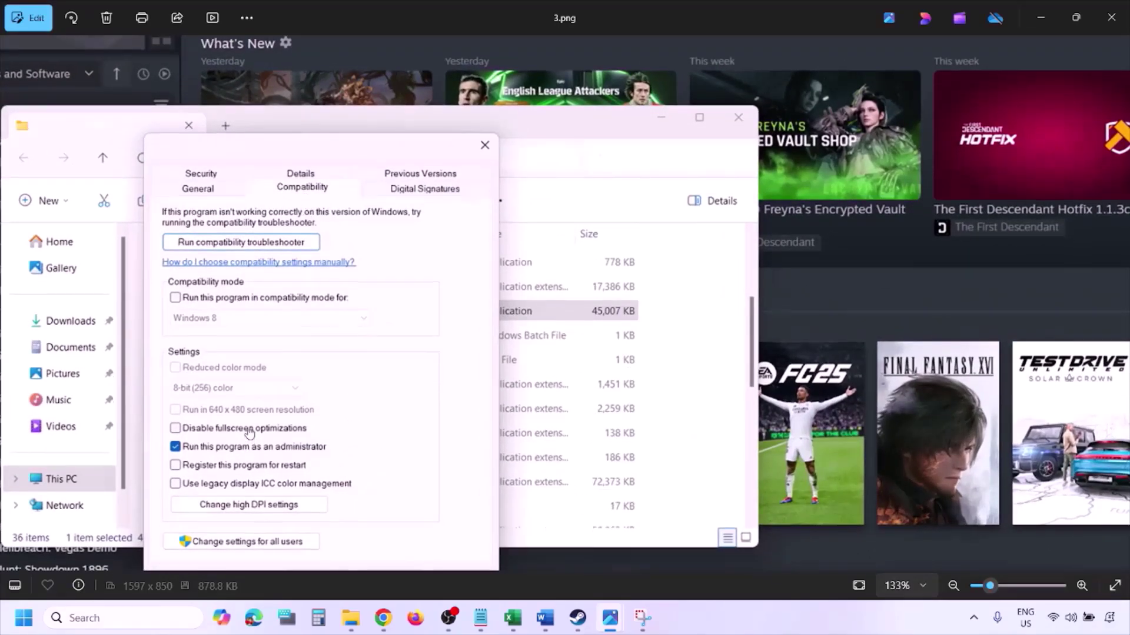
pyautogui.scroll(-1, 250, 441)
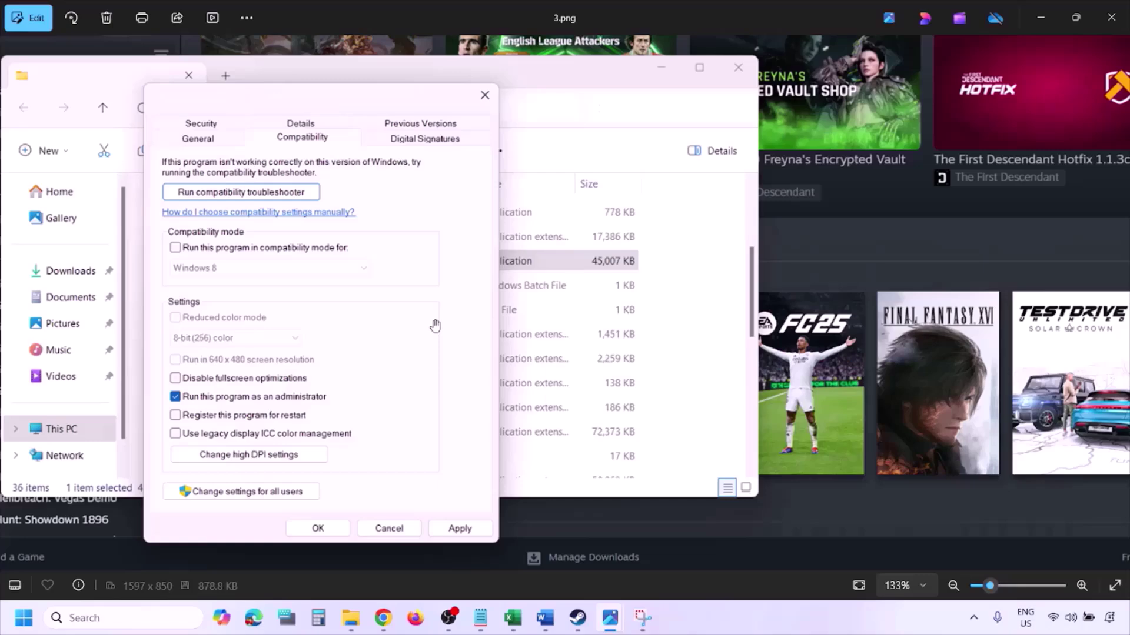
pyautogui.scroll(-3, 435, 326)
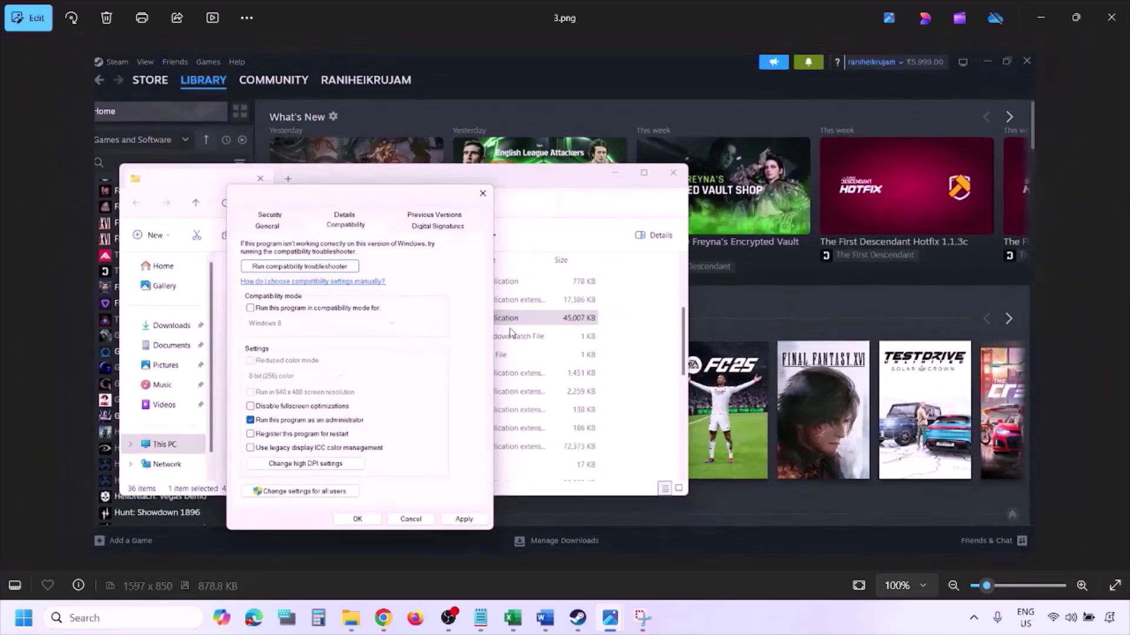
# - Examine the compatibility mode option in 4.png and its list of Windows versions in 5.png
pyautogui.press('Right')
pyautogui.scroll(3, 509, 333)
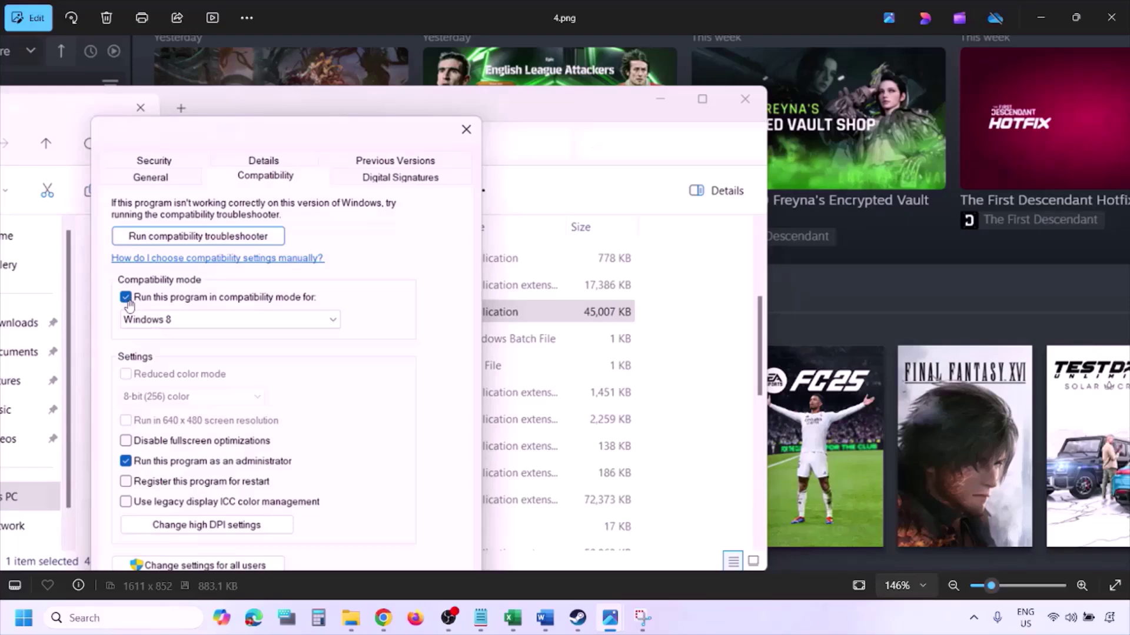
pyautogui.moveTo(152, 311); pyautogui.dragTo(159, 270)
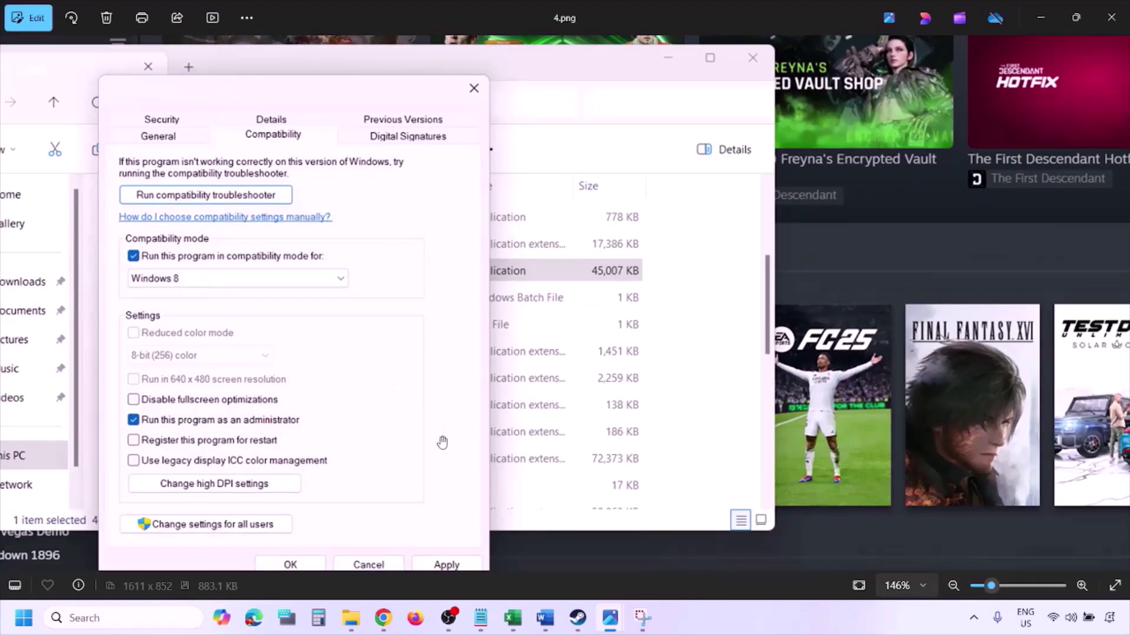
pyautogui.moveTo(438, 411); pyautogui.dragTo(445, 377)
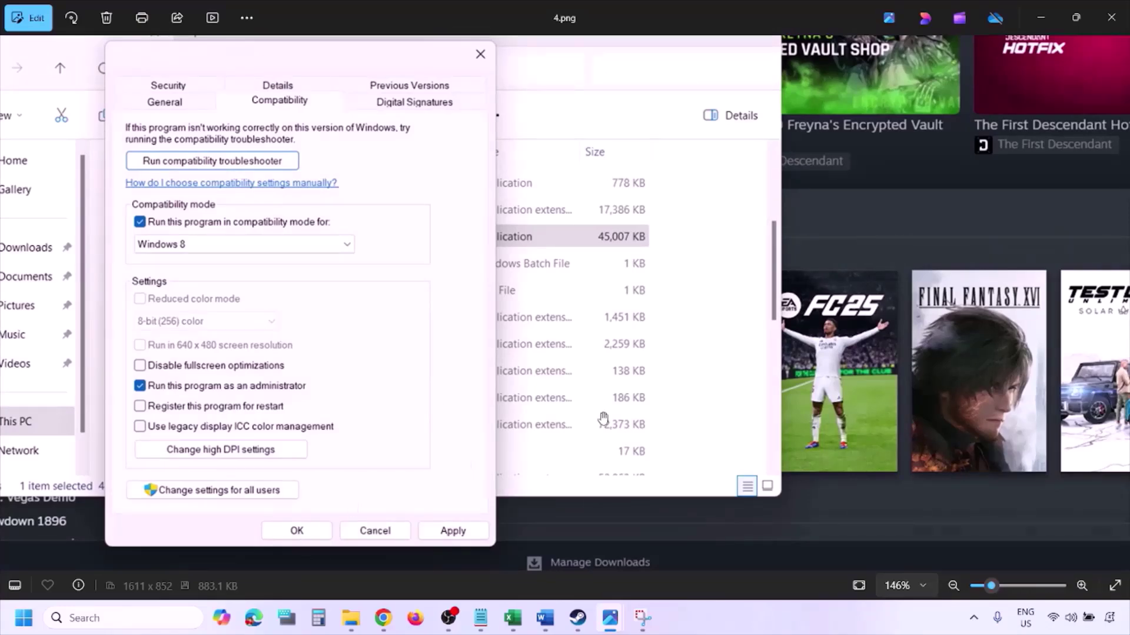
pyautogui.scroll(-2, 635, 409)
pyautogui.press('Right')
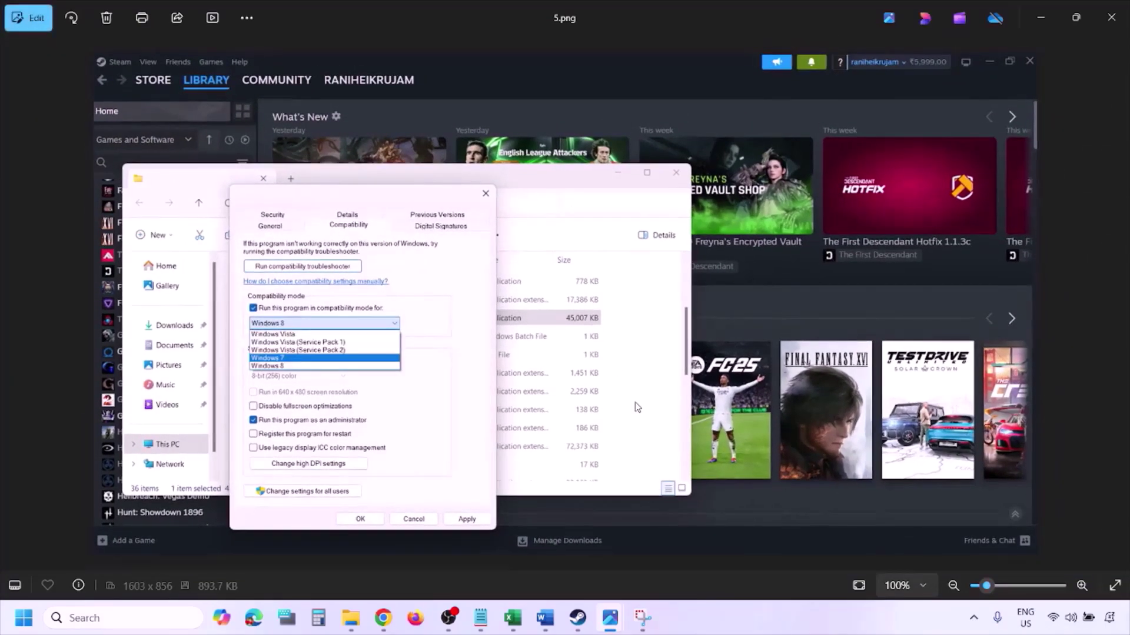
pyautogui.scroll(2, 268, 383)
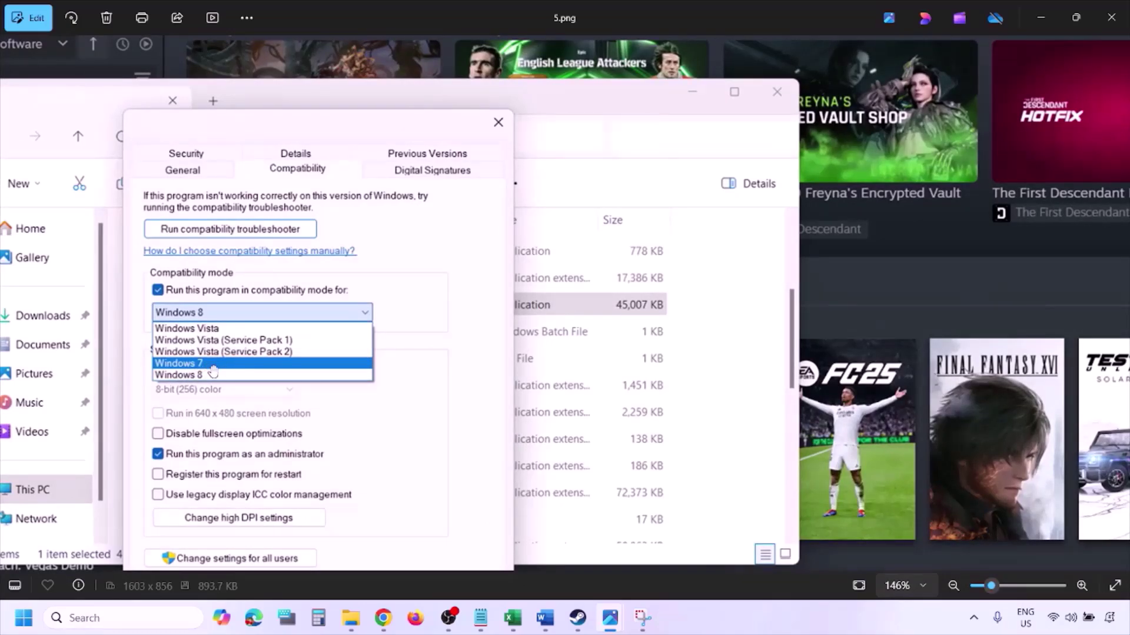
pyautogui.scroll(-2, 213, 372)
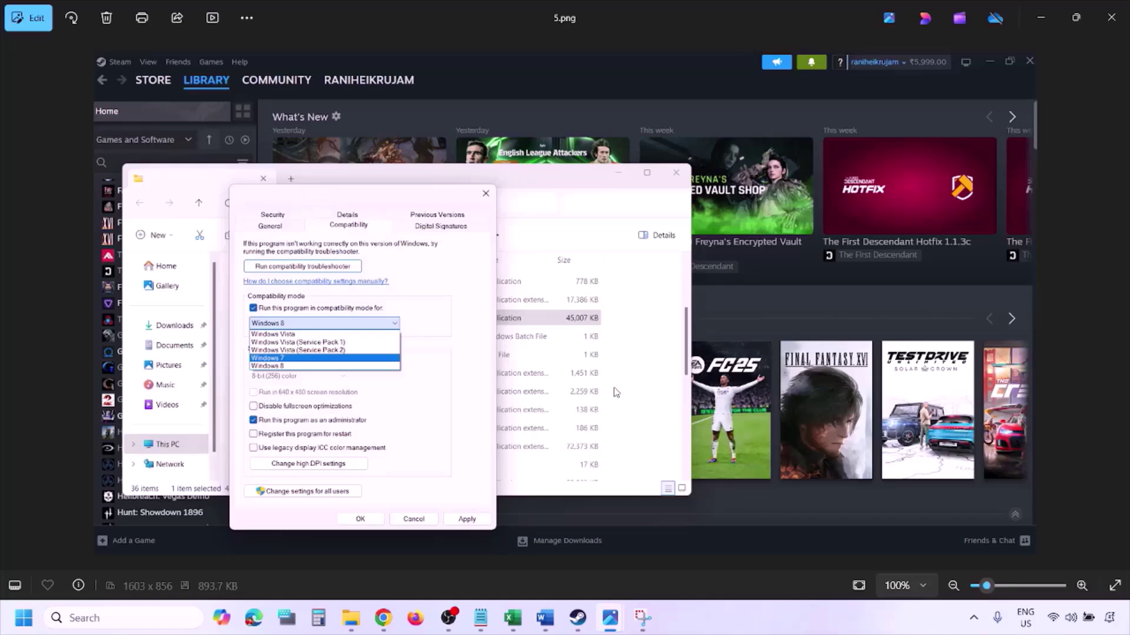
# - Bring up 6.png and examine the Windows 7 compatibility mode, fullscreen optimizations and administrator settings up close
pyautogui.press('Right')
pyautogui.scroll(2, 369, 349)
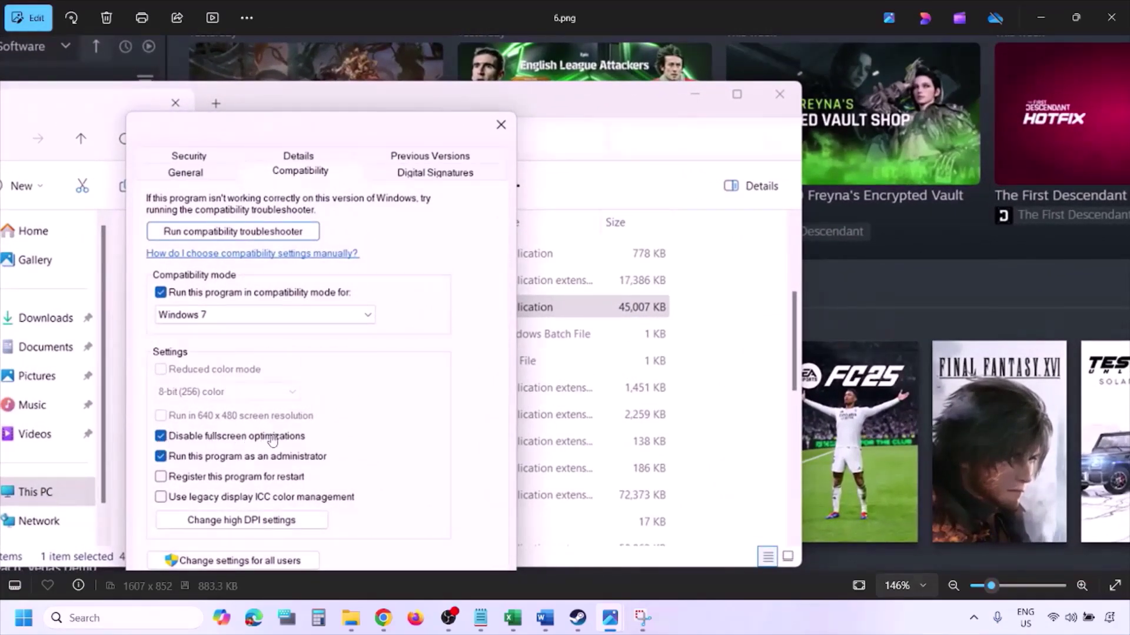
pyautogui.moveTo(321, 423); pyautogui.dragTo(372, 304)
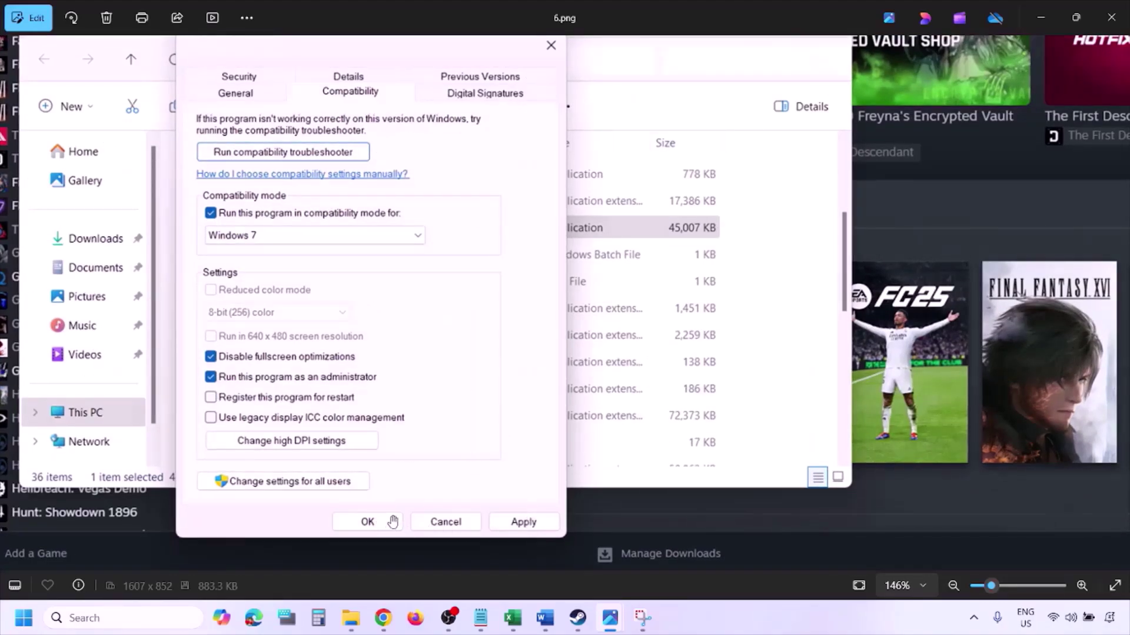
pyautogui.scroll(-3, 392, 521)
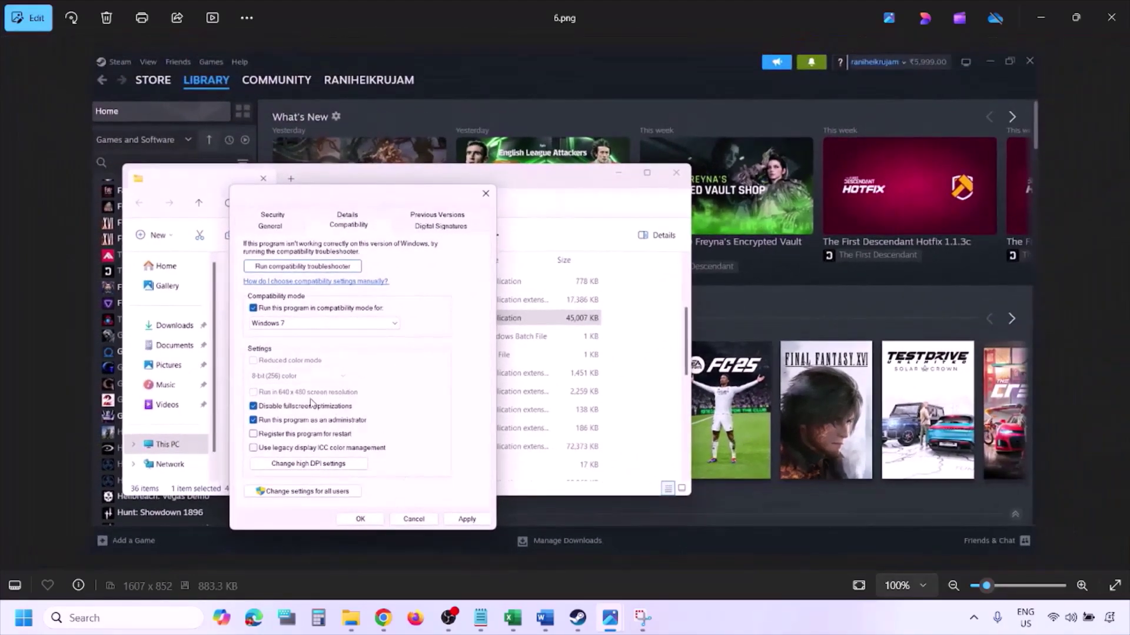
pyautogui.scroll(4, 312, 405)
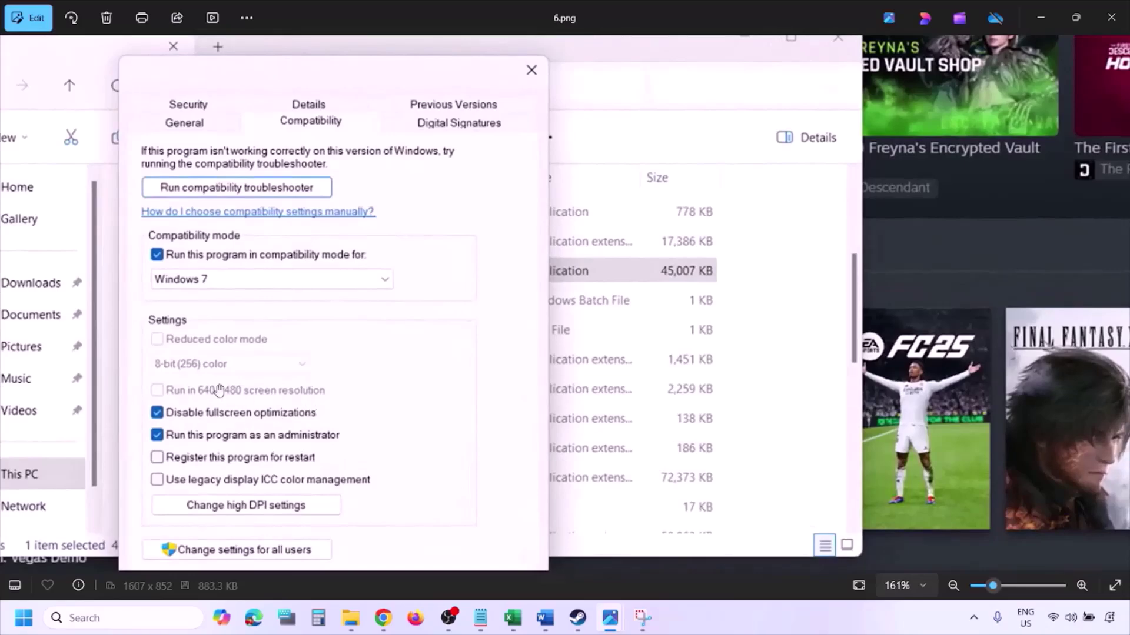
pyautogui.moveTo(221, 391); pyautogui.dragTo(281, 378)
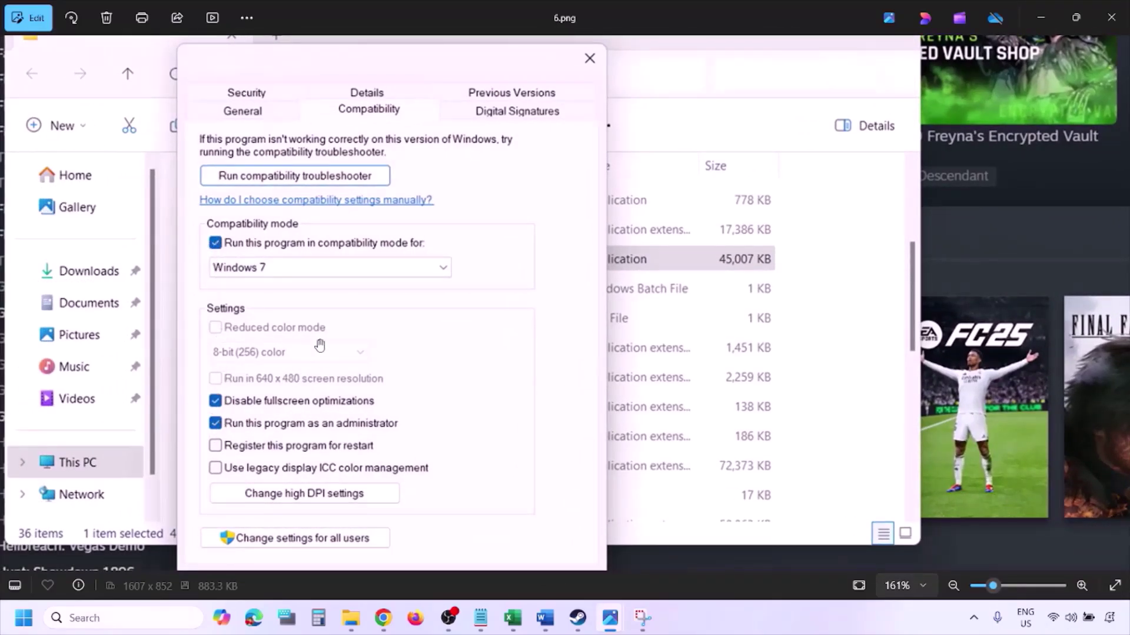
pyautogui.scroll(-5, 319, 344)
# - Bring up 7.png and examine the compatibility settings with all the options cleared
pyautogui.press('Right')
pyautogui.scroll(4, 320, 345)
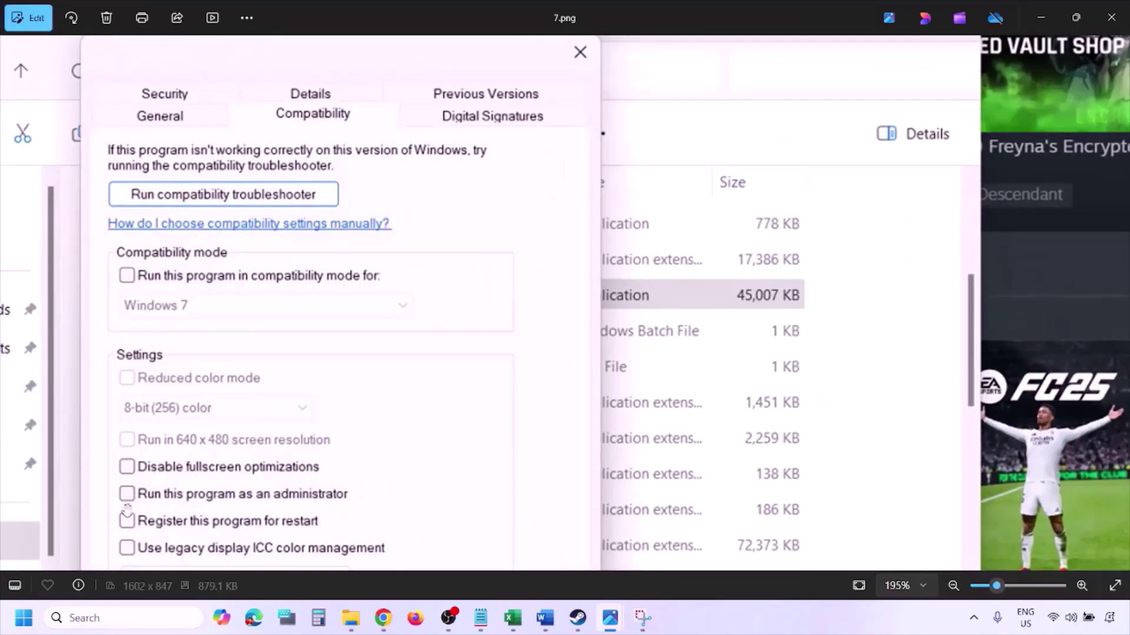
pyautogui.scroll(-1, 181, 381)
pyautogui.scroll(-2, 182, 381)
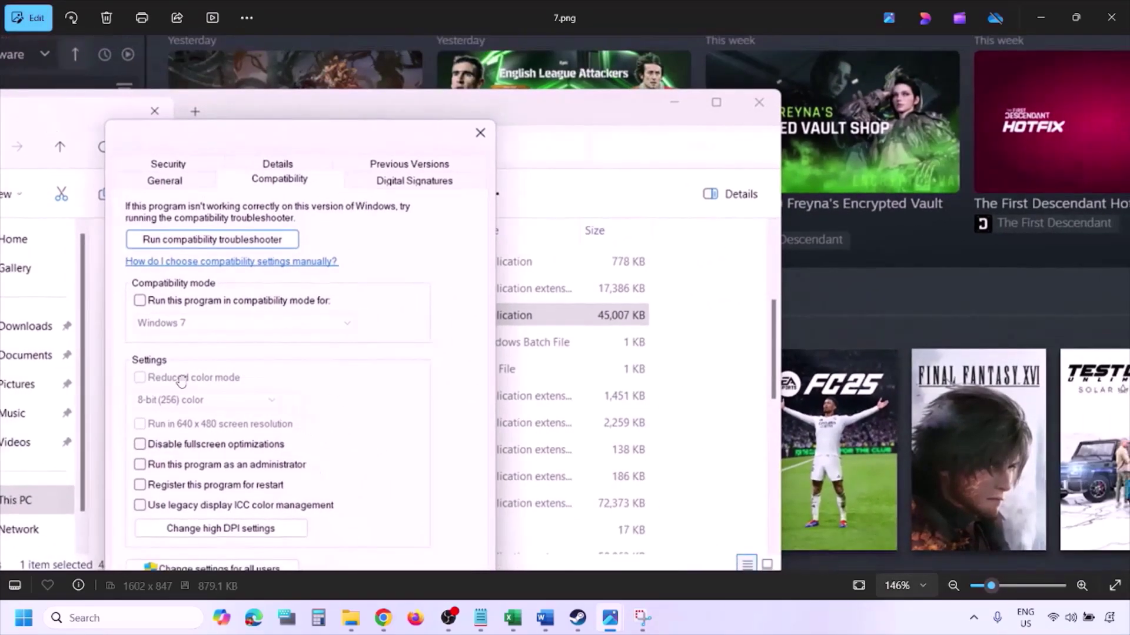
pyautogui.scroll(-1, 292, 401)
pyautogui.scroll(1, 294, 320)
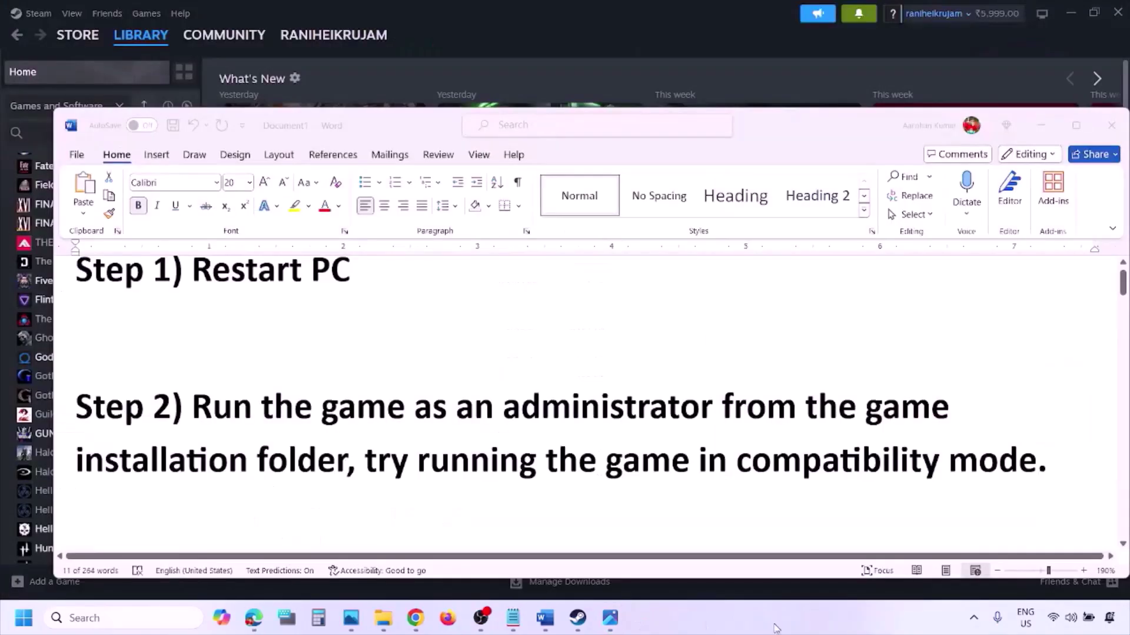
# - Read Step 3 on verifying the game files and examine the screenshots of the game's Properties entry and the Verify integrity of game files option
pyautogui.scroll(-2, 612, 435)
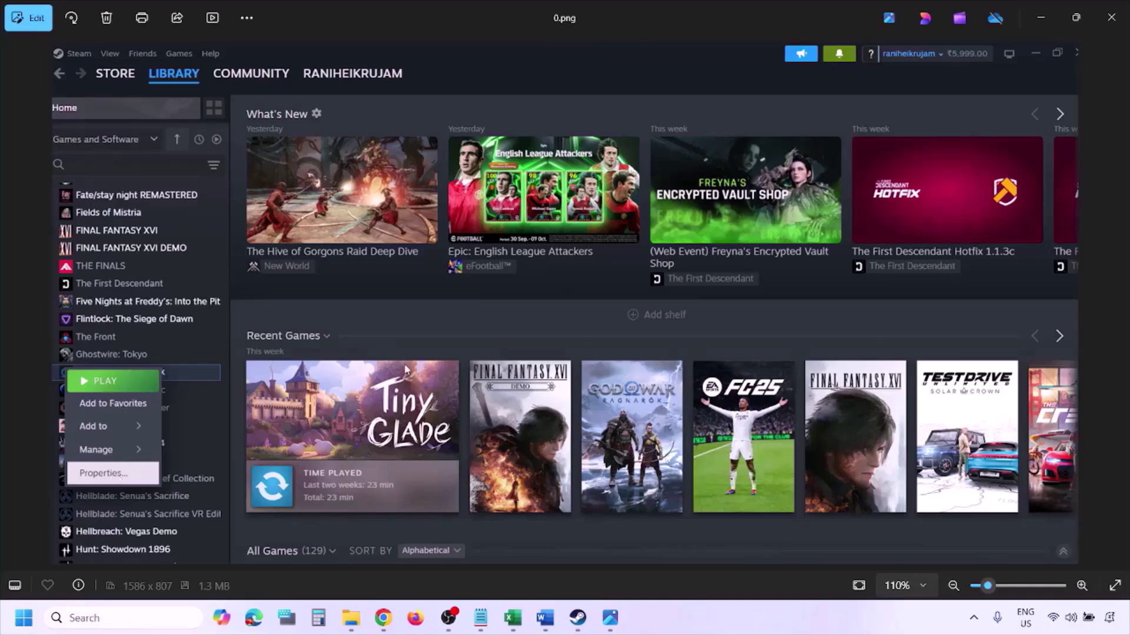
pyautogui.scroll(-1, 405, 369)
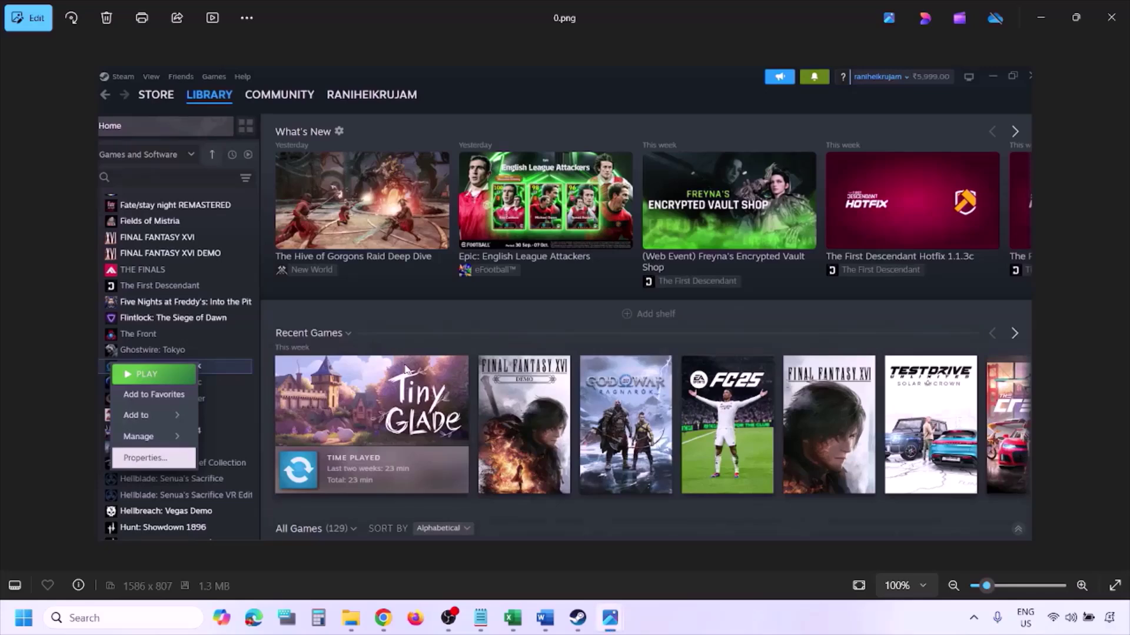
pyautogui.press('Right')
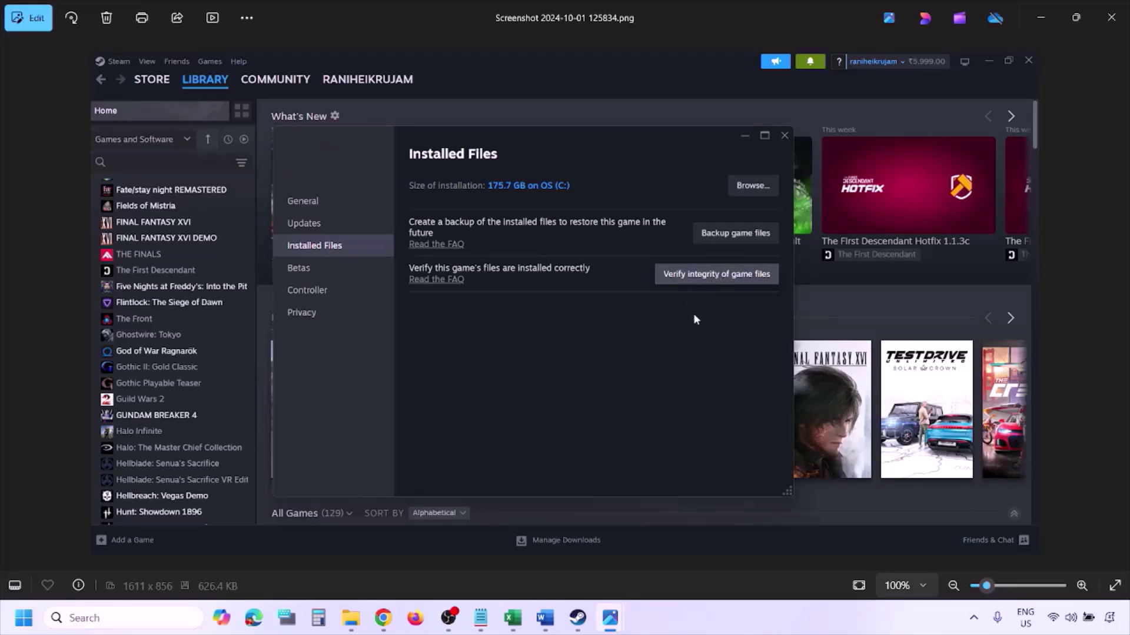
# - Return to the Word document's Step 4 about antivirus and firewall and highlight the words "Windows Security"
pyautogui.click(735, 625)
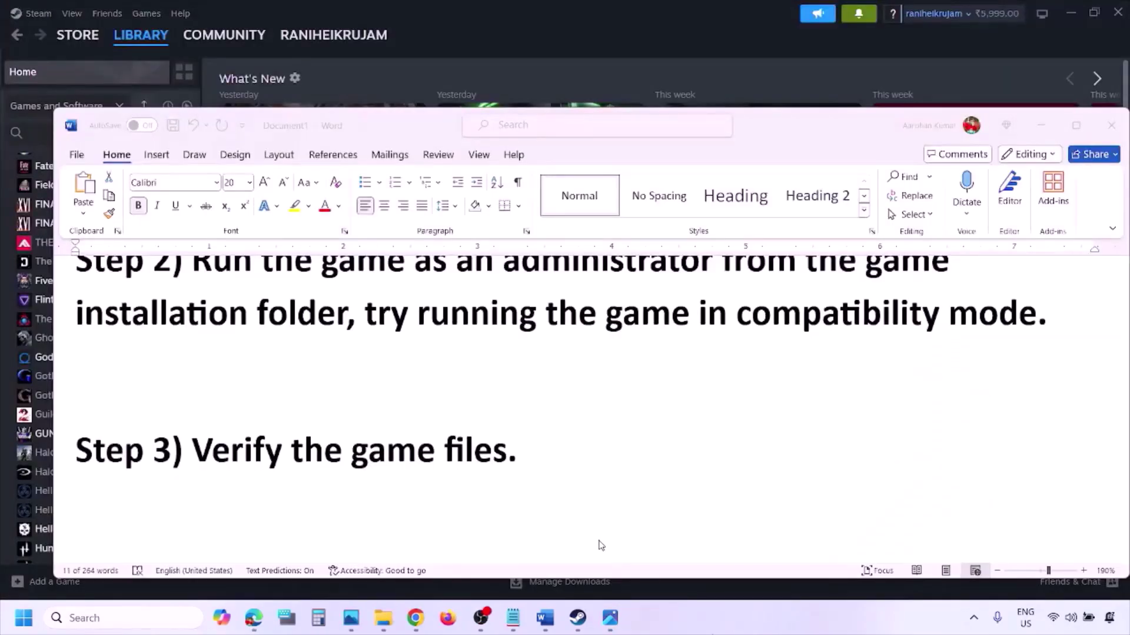
pyautogui.scroll(-3, 599, 544)
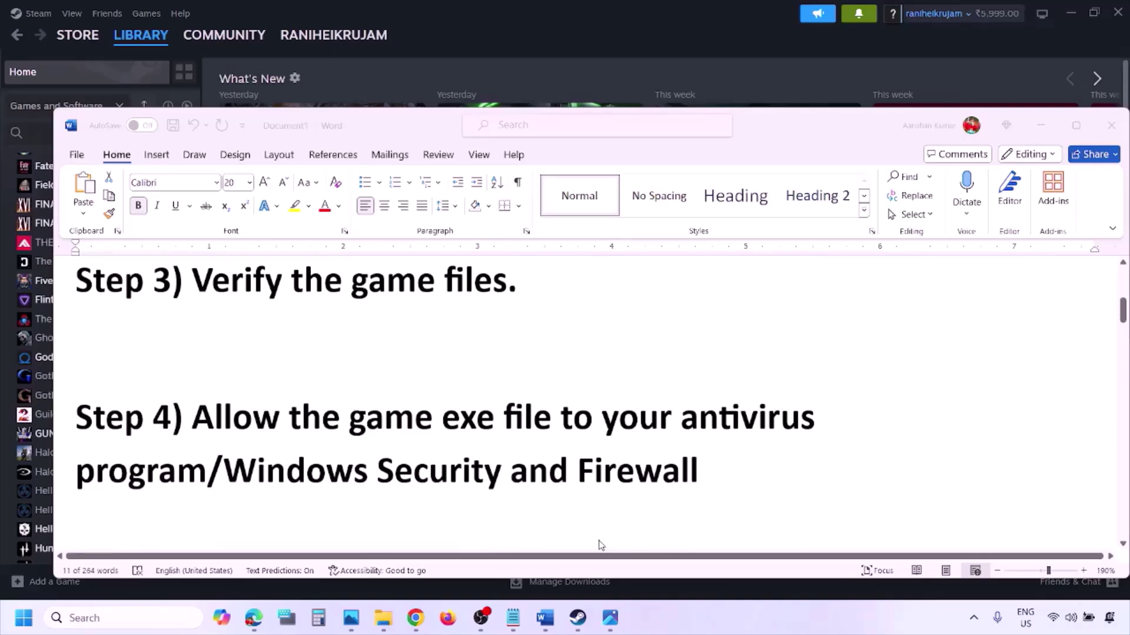
pyautogui.click(207, 469)
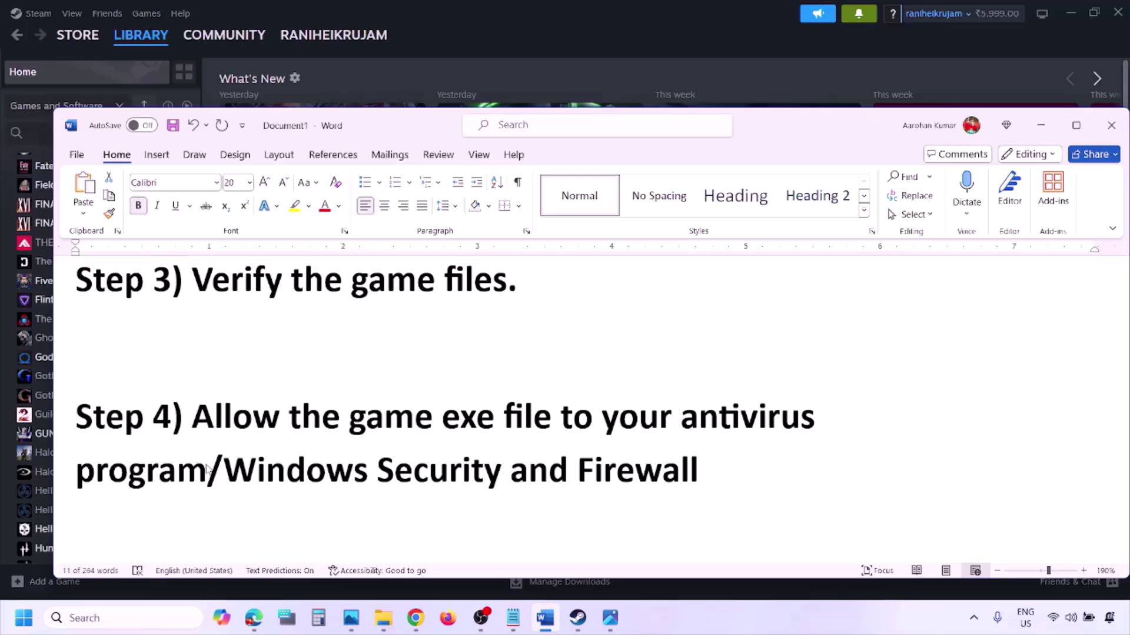
pyautogui.moveTo(234, 470); pyautogui.dragTo(509, 471)
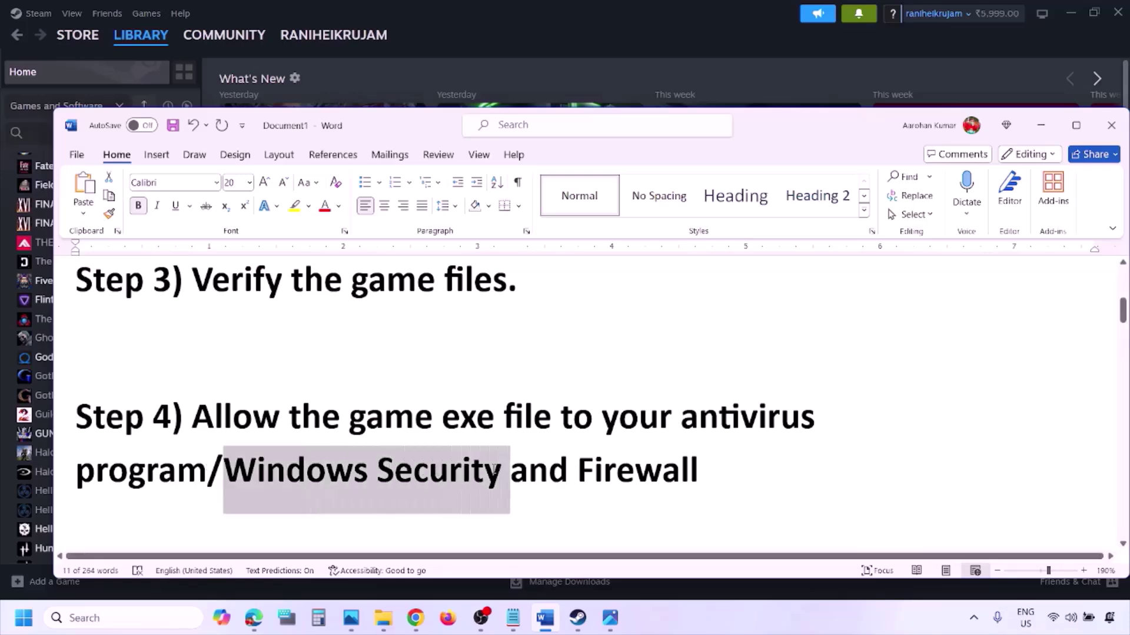
# - Open Windows Settings and go through Privacy & security and Windows Security to Virus & threat protection
pyautogui.click(750, 630)
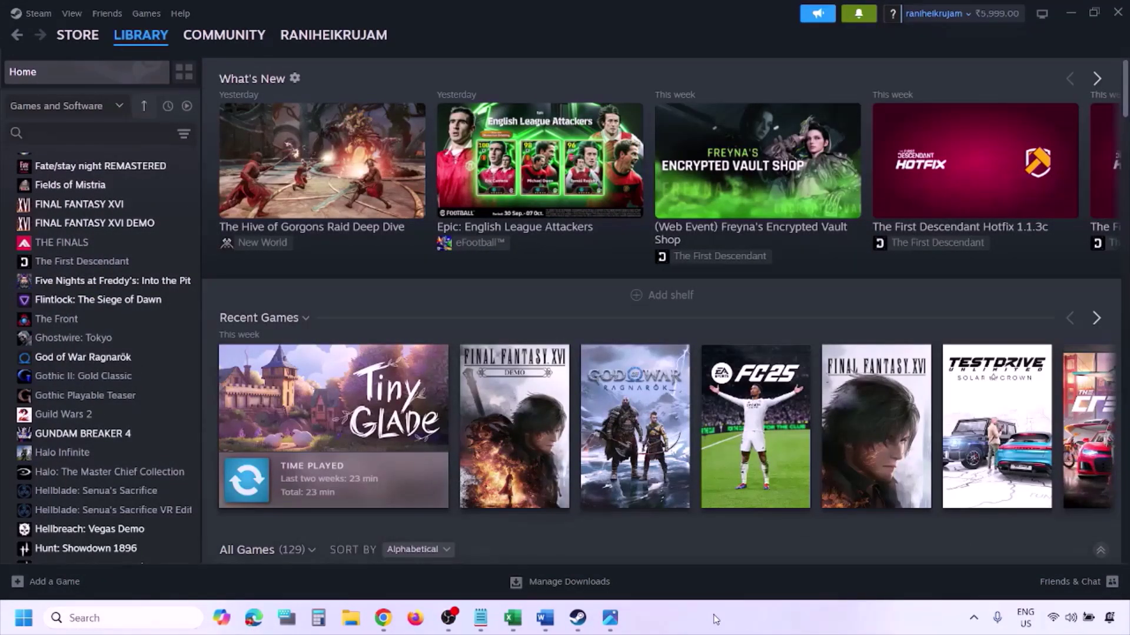
pyautogui.press('super+i')
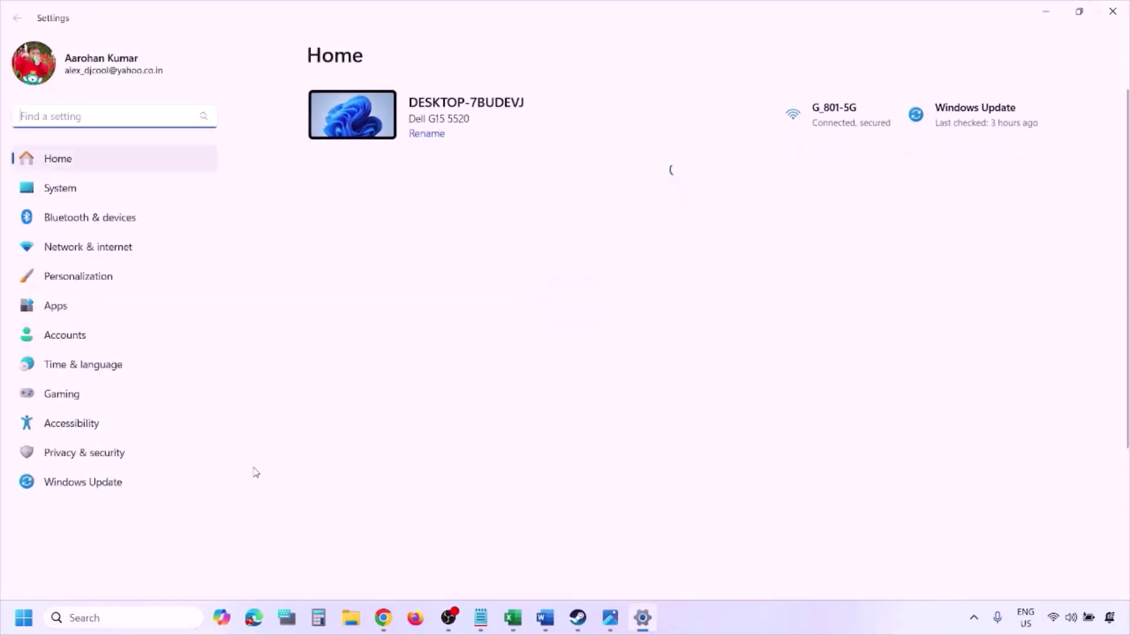
pyautogui.click(116, 459)
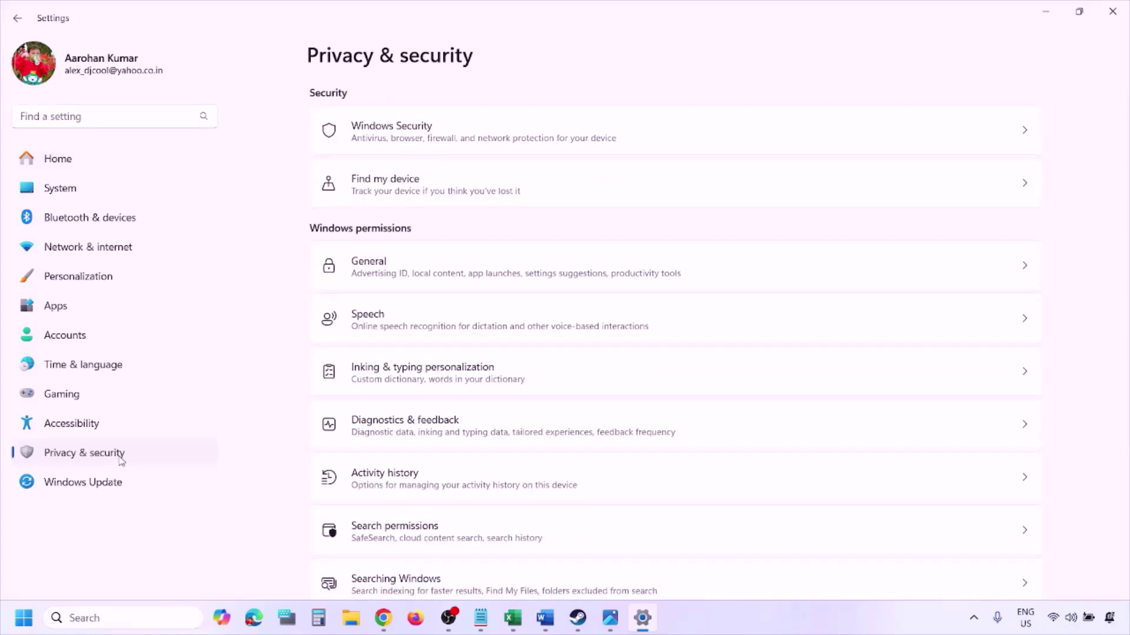
pyautogui.click(408, 140)
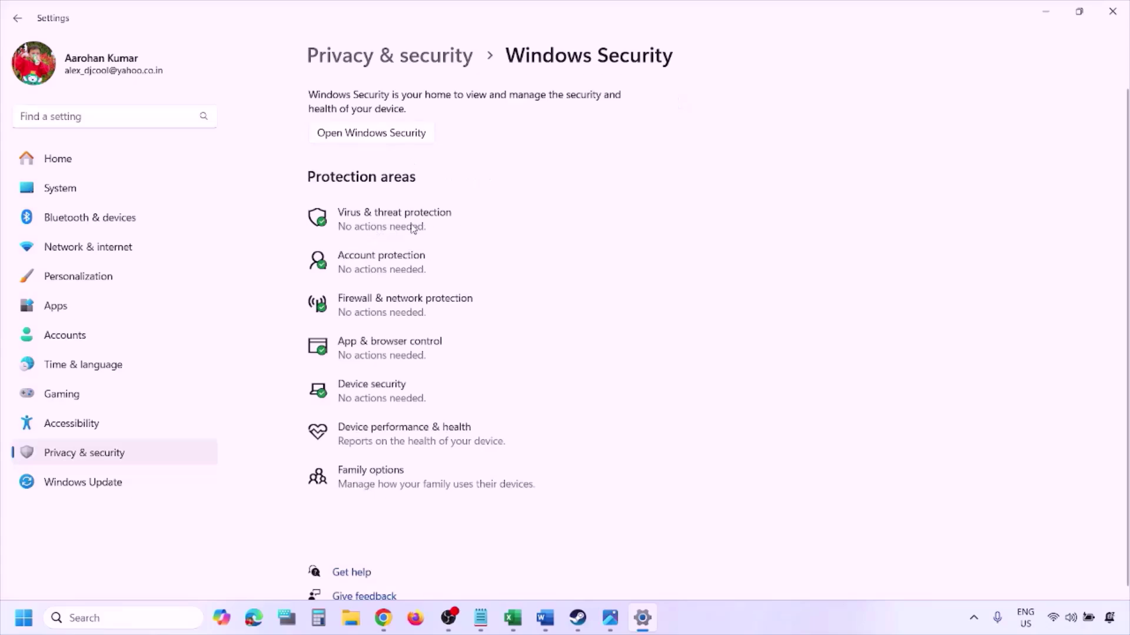
pyautogui.click(413, 229)
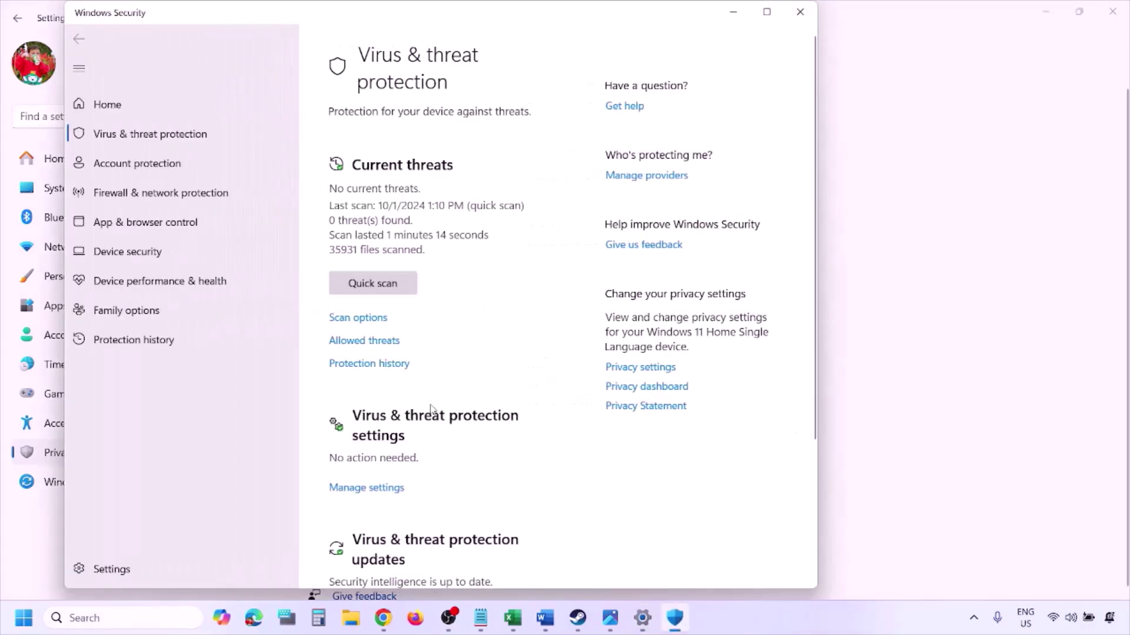
# - Open the ransomware protection settings and bring up the apps allowed through Controlled folder access
pyautogui.scroll(-3, 430, 497)
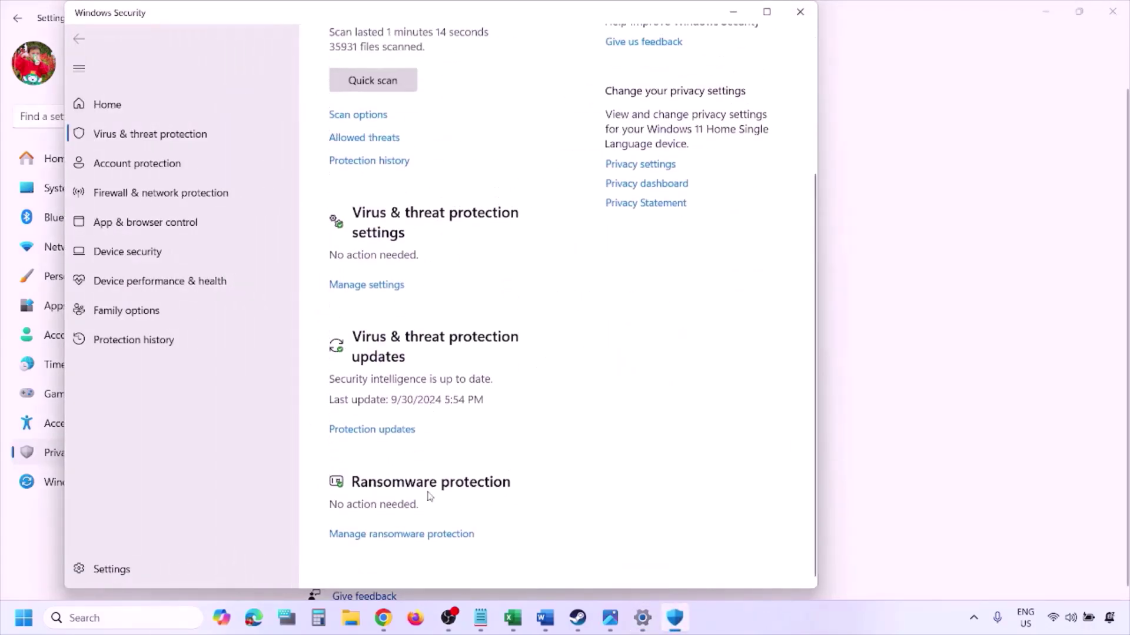
pyautogui.click(414, 536)
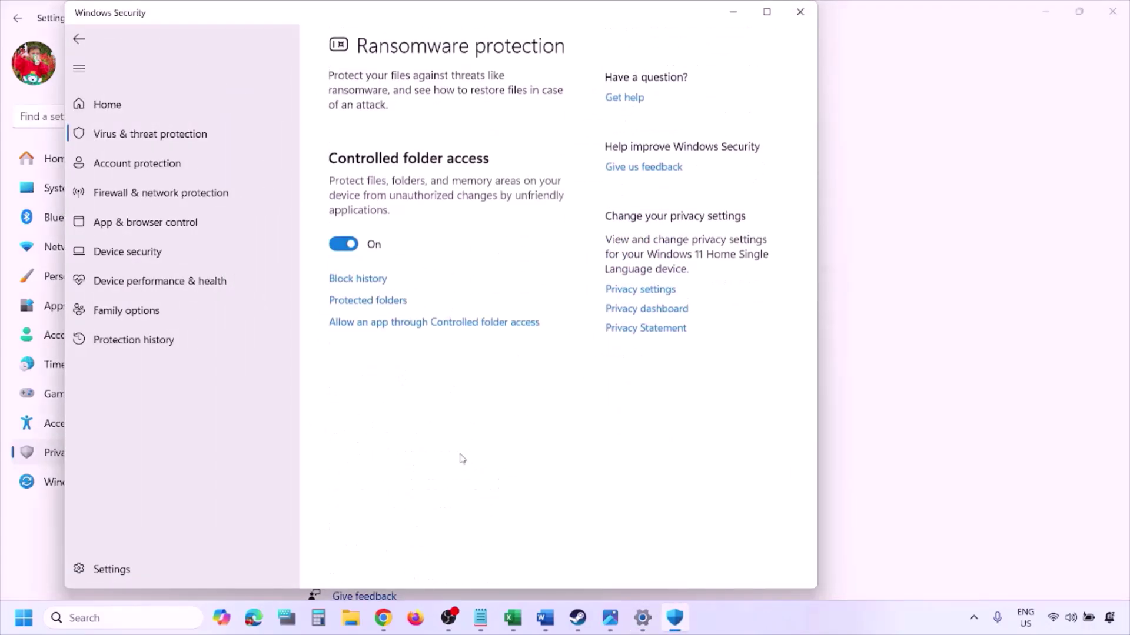
pyautogui.click(427, 332)
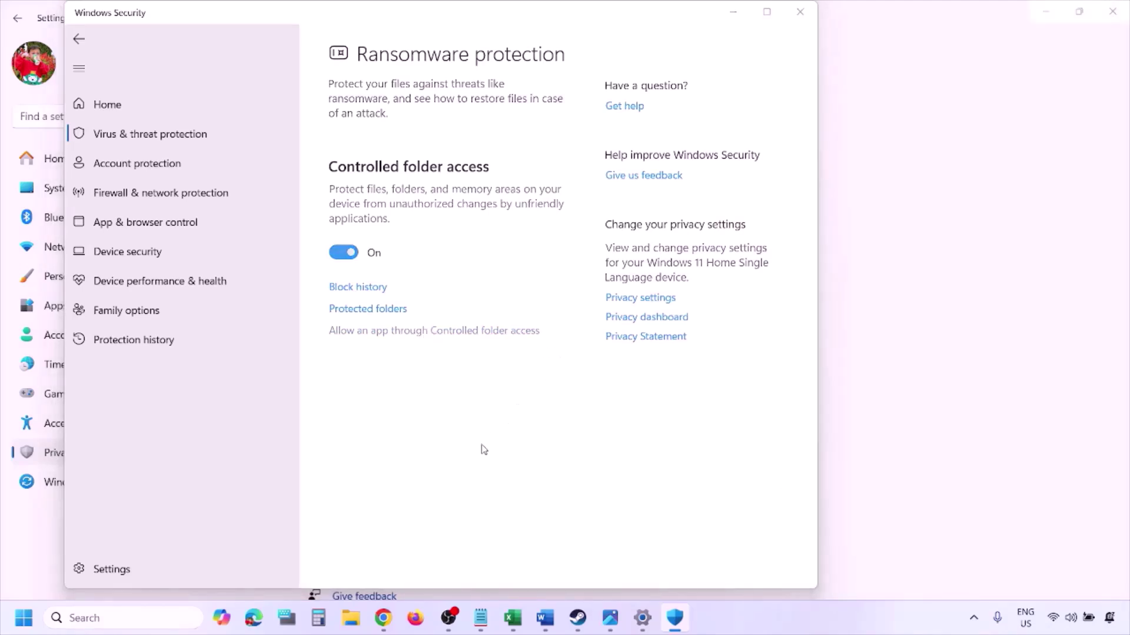
pyautogui.scroll(-3, 432, 206)
pyautogui.scroll(3, 432, 206)
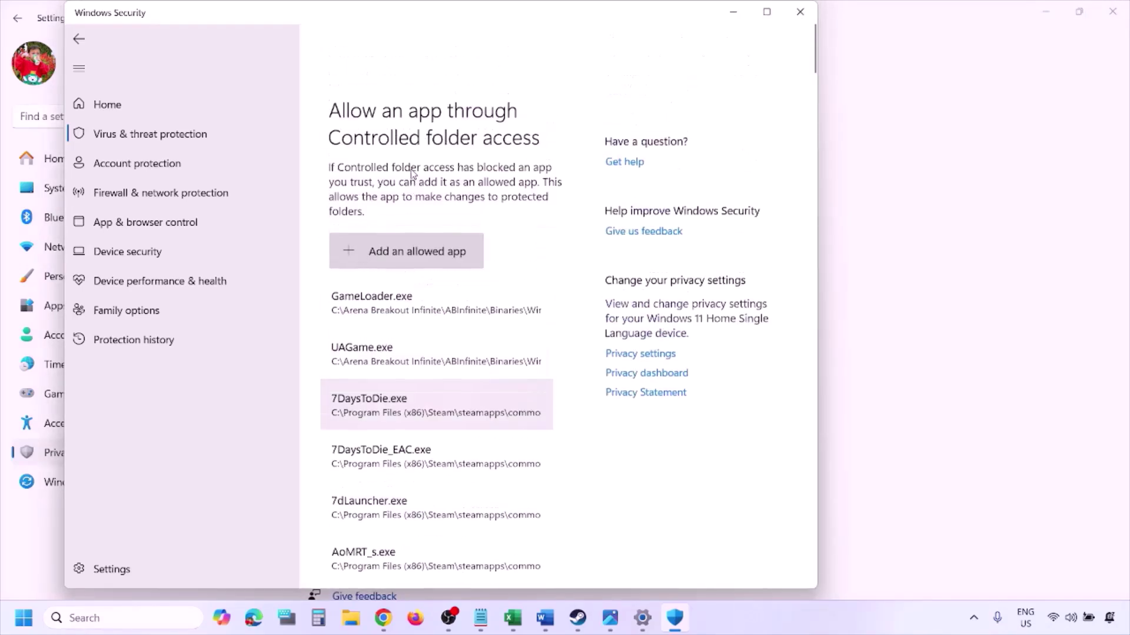
# - Start adding an allowed app by browsing to C:\Program Files (x86)\Steam\steamapps, and cancel without choosing a file
pyautogui.click(416, 198)
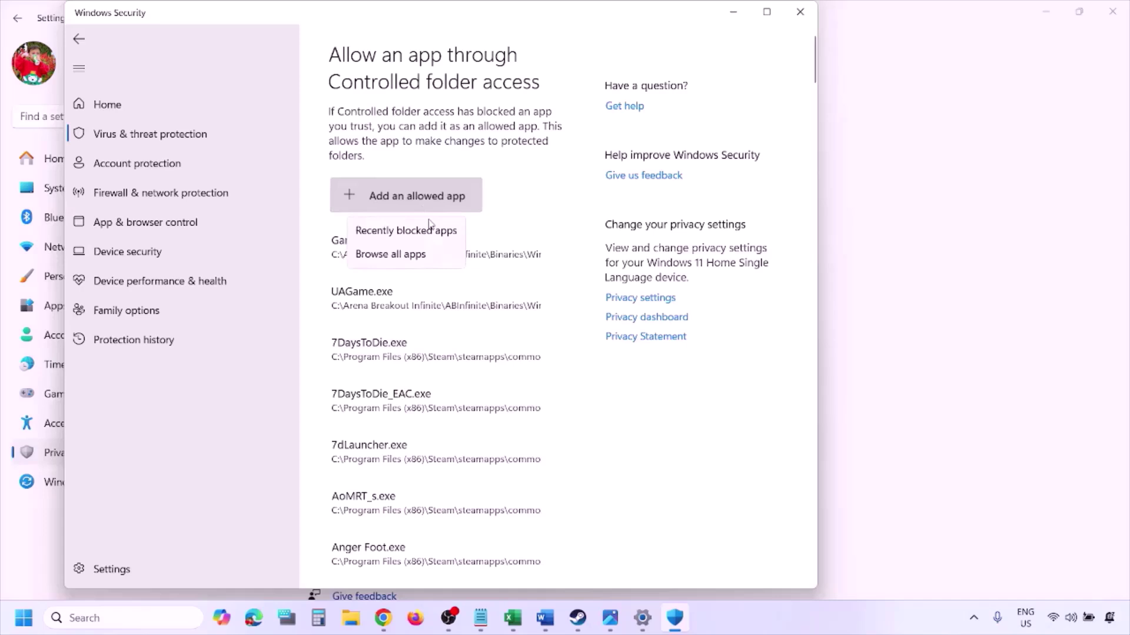
pyautogui.click(427, 254)
pyautogui.click(121, 311)
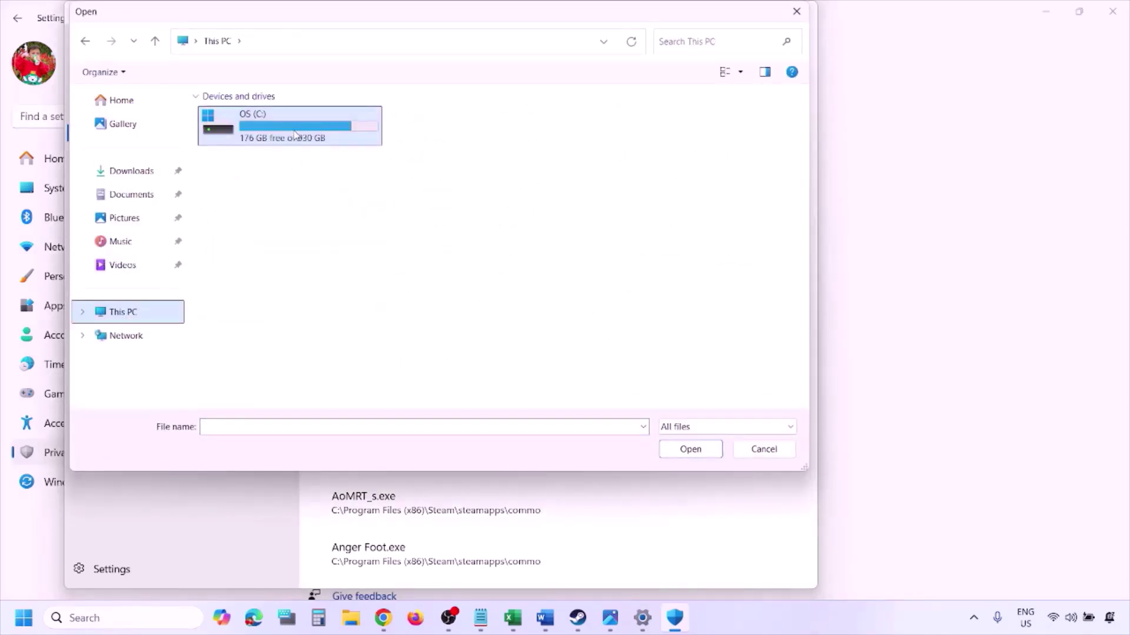
pyautogui.doubleClick(294, 134)
pyautogui.scroll(-3, 295, 135)
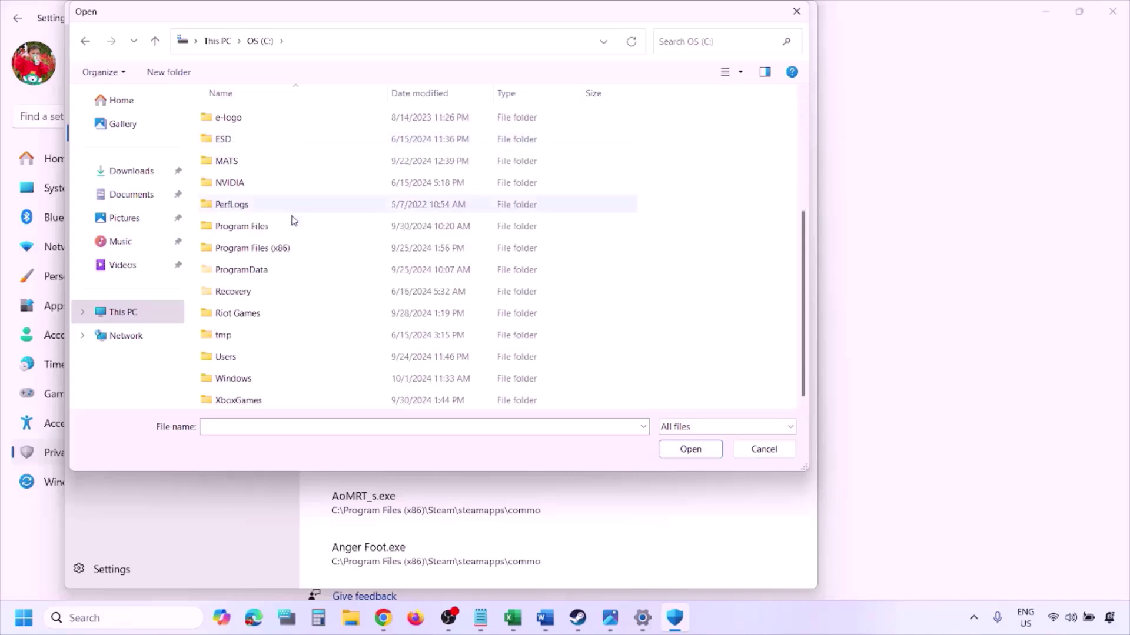
pyautogui.doubleClick(283, 248)
pyautogui.scroll(-4, 284, 247)
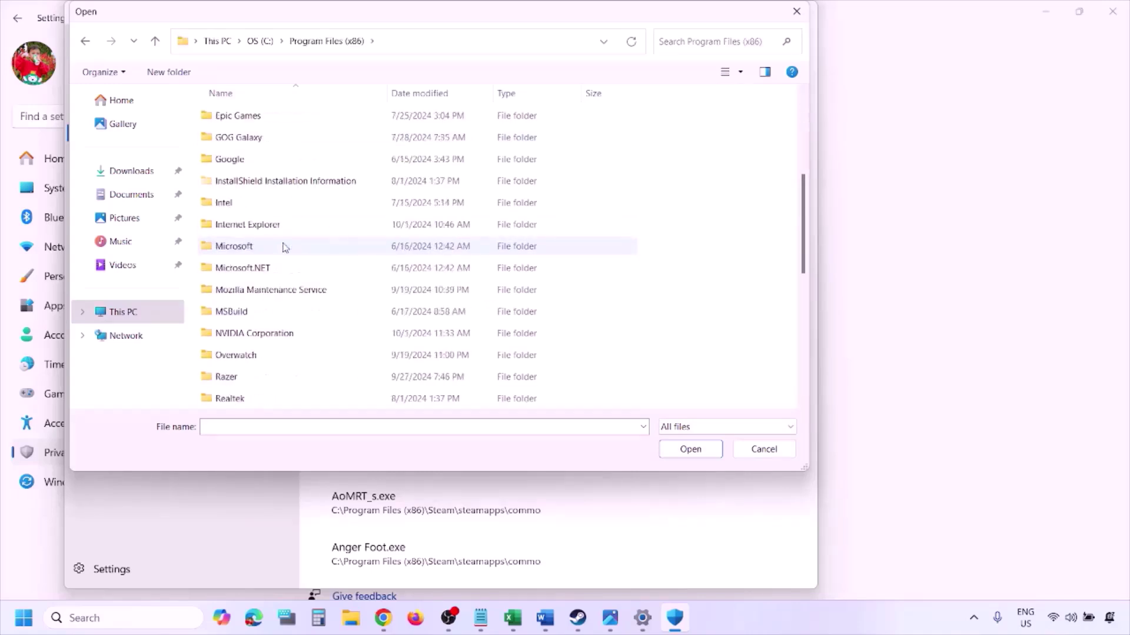
pyautogui.scroll(-4, 285, 246)
pyautogui.doubleClick(253, 204)
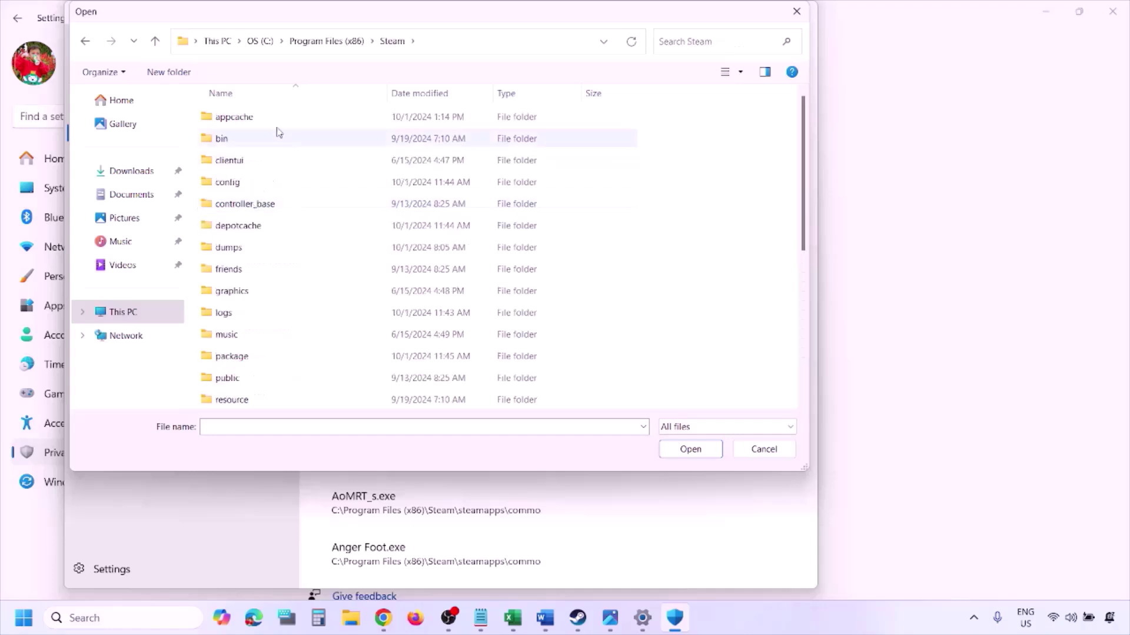
pyautogui.scroll(-4, 259, 259)
pyautogui.click(257, 226)
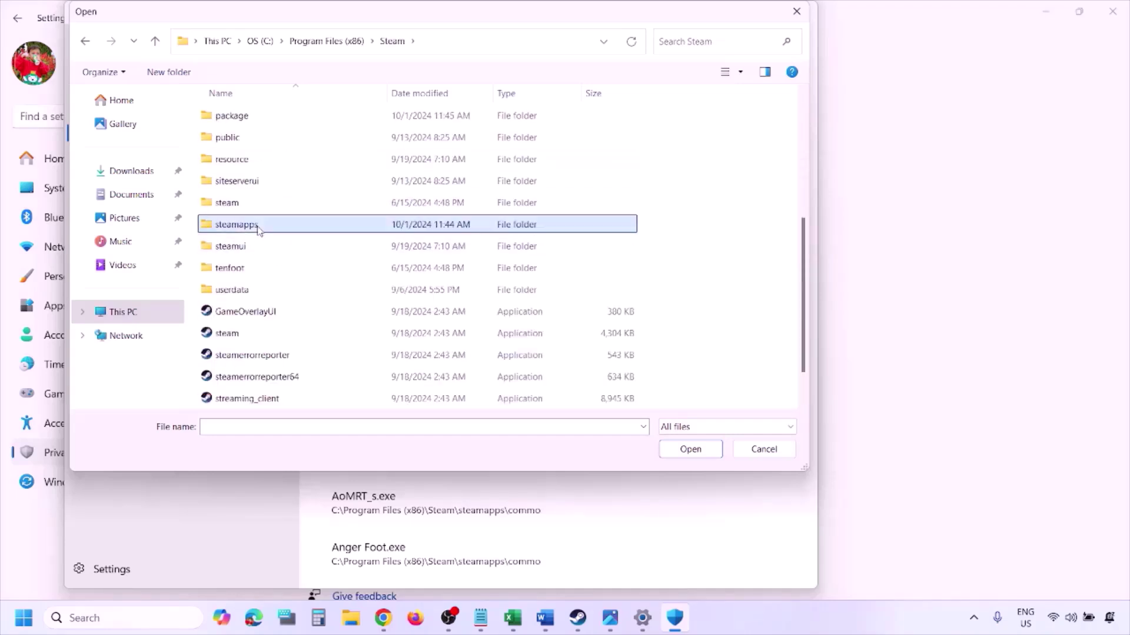
pyautogui.doubleClick(257, 226)
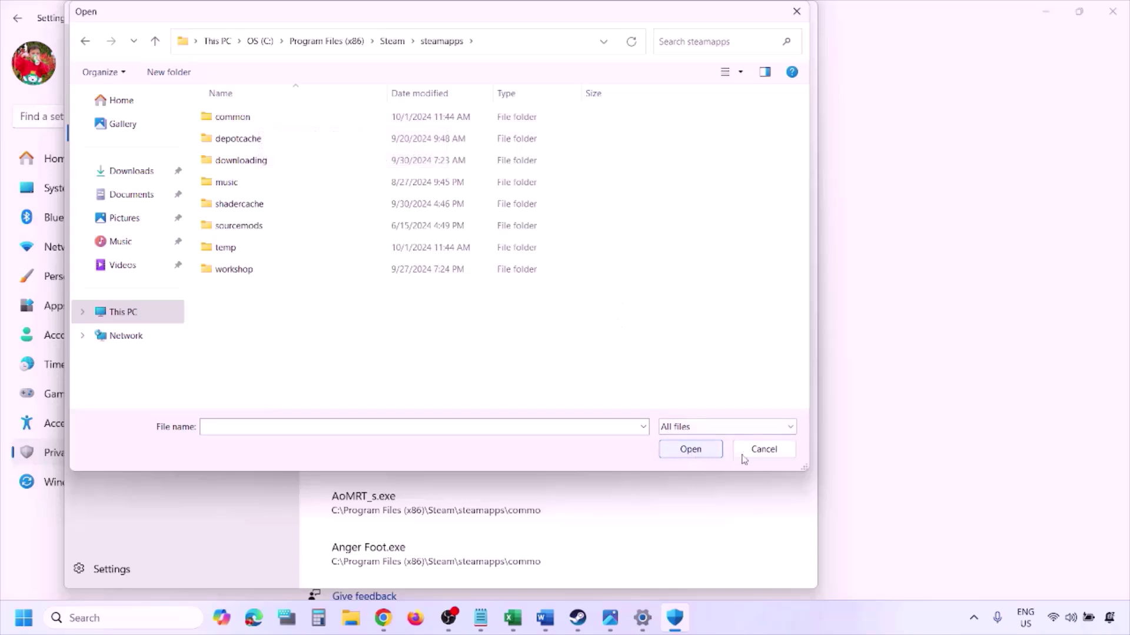
pyautogui.click(763, 448)
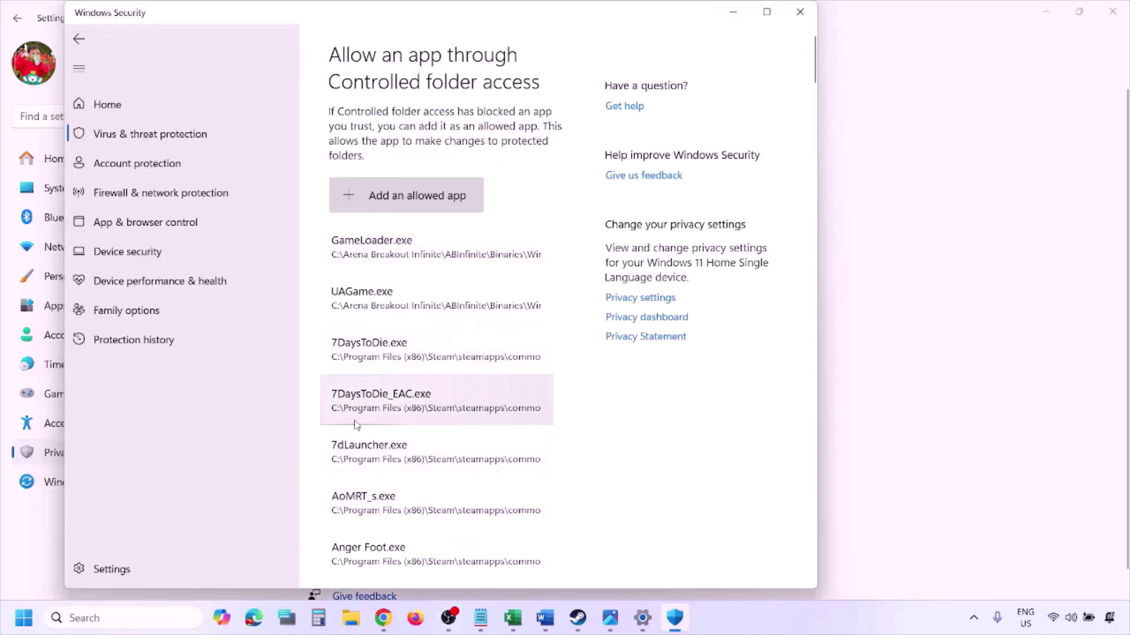
# - Open Control Panel and bring up the list of apps allowed through Windows Defender Firewall under System and Security
pyautogui.click(117, 618)
pyautogui.write('ontrol')
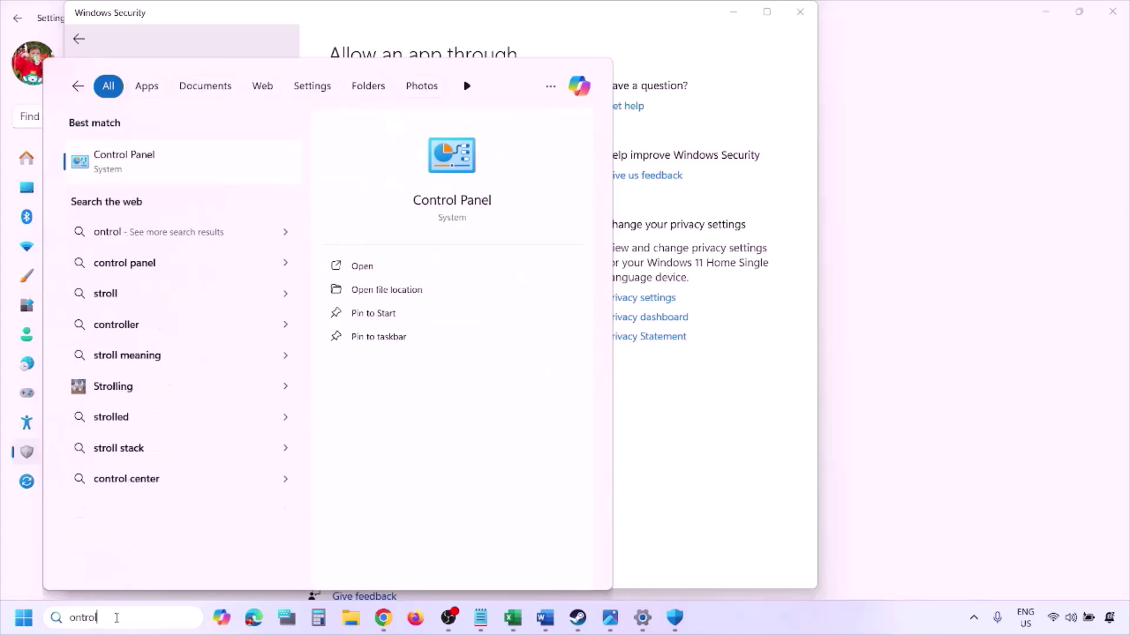
pyautogui.press('Return')
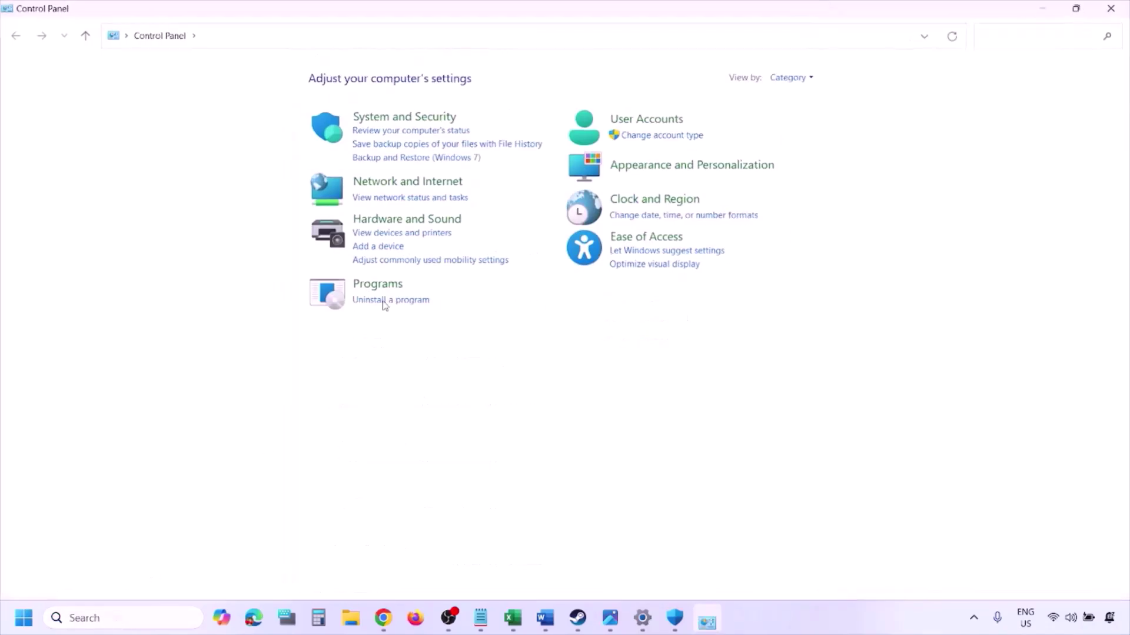
pyautogui.click(388, 118)
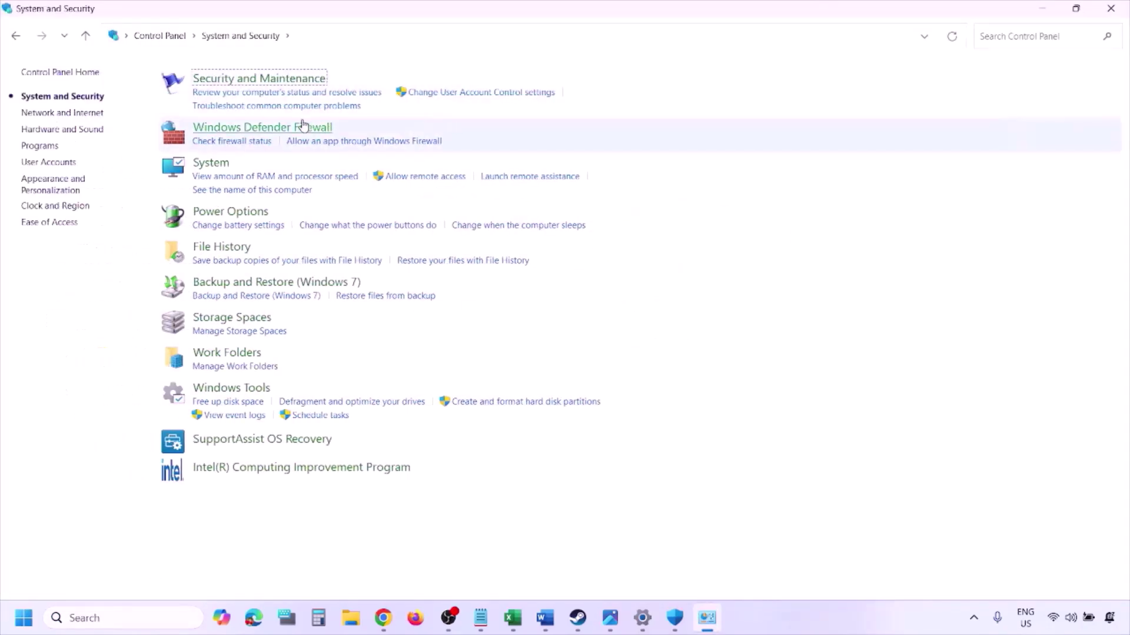
pyautogui.click(304, 128)
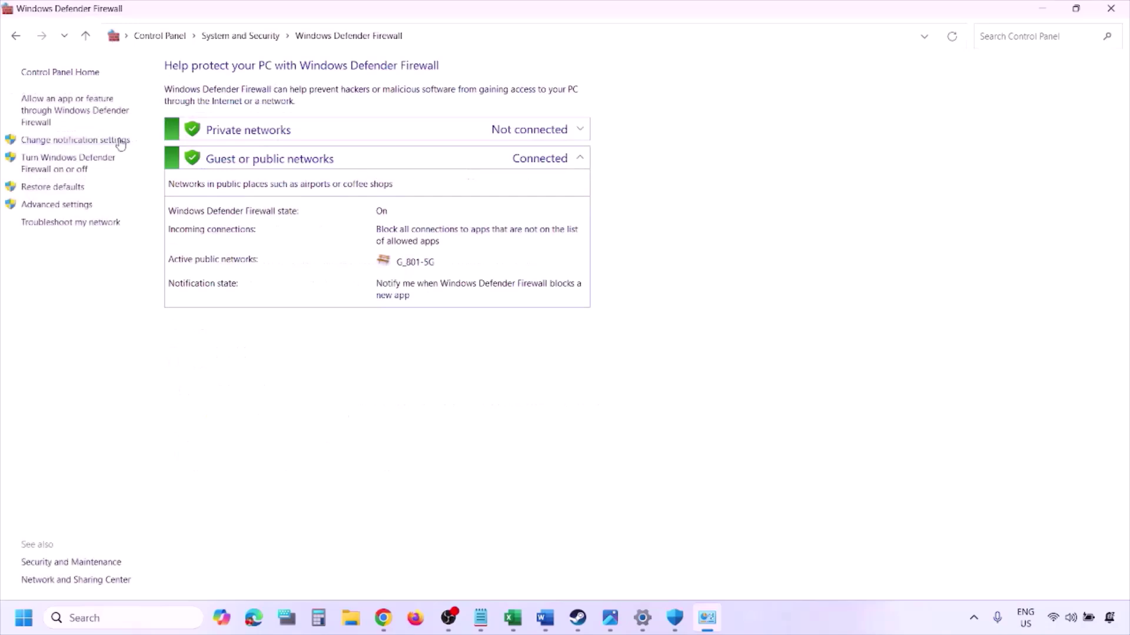
pyautogui.click(77, 110)
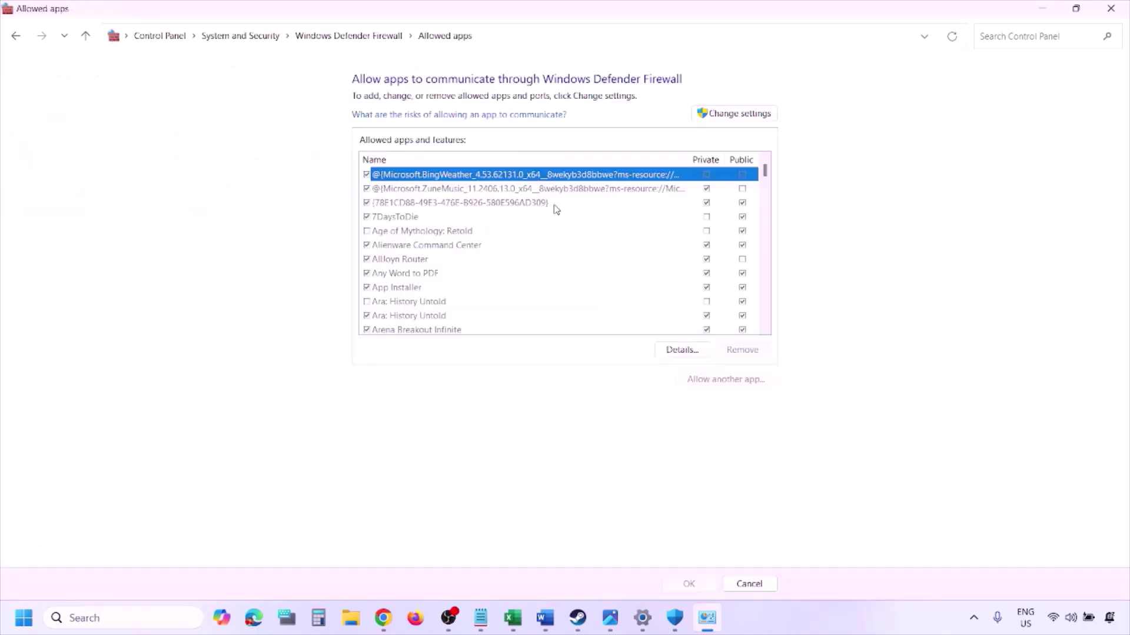
# - Unlock the firewall's allowed apps settings, start allowing another app by browsing This PC, and cancel without adding one
pyautogui.click(759, 112)
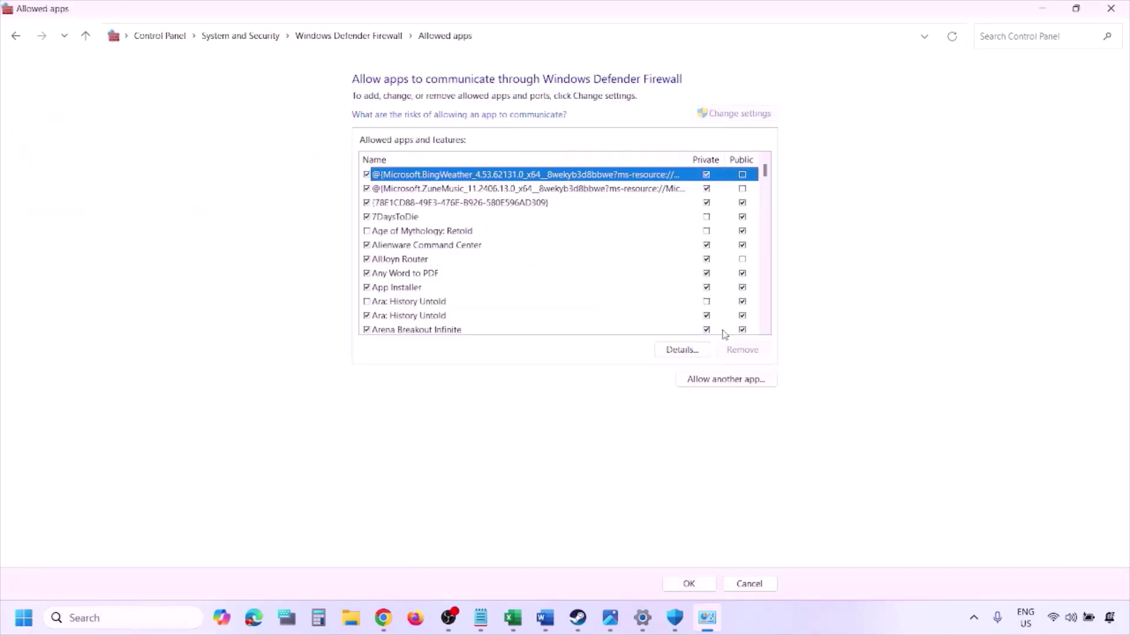
pyautogui.click(727, 381)
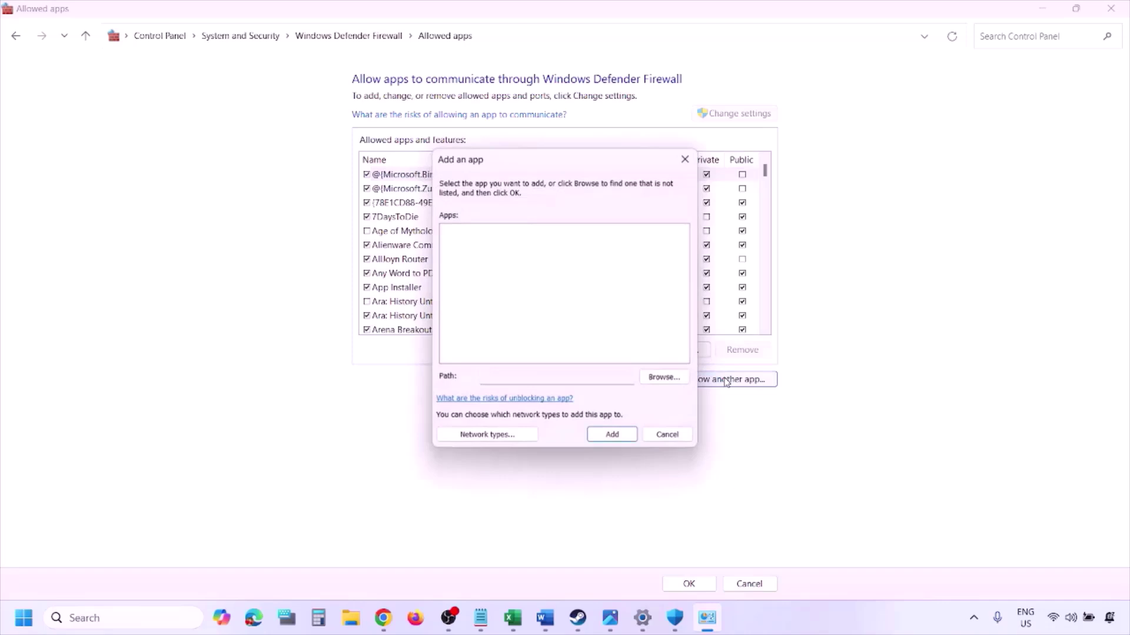
pyautogui.click(665, 377)
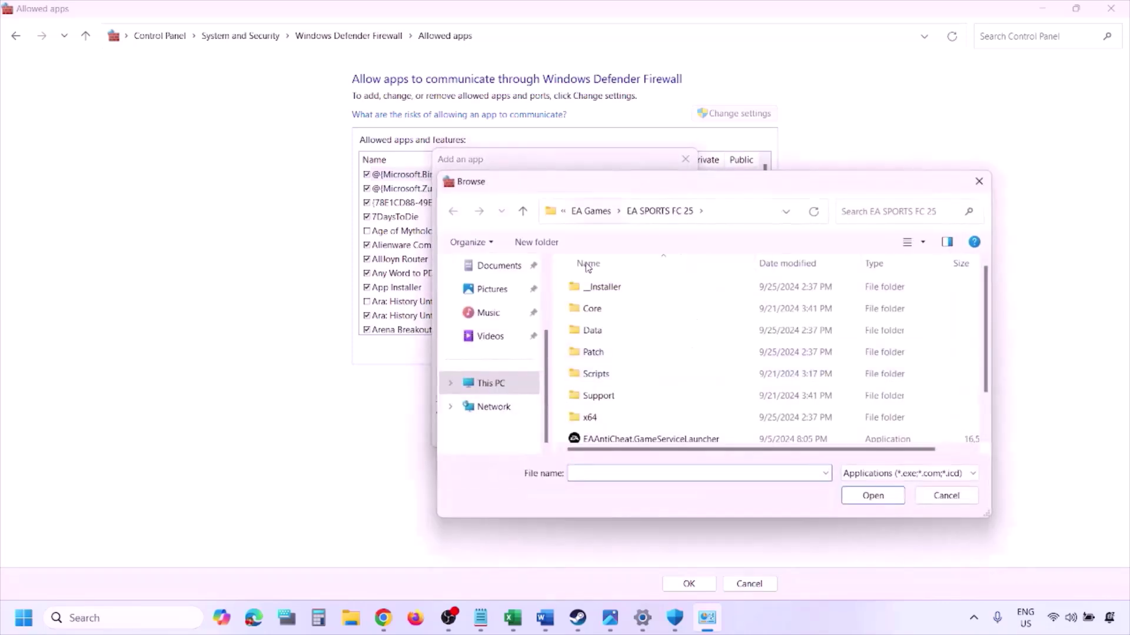
pyautogui.click(518, 389)
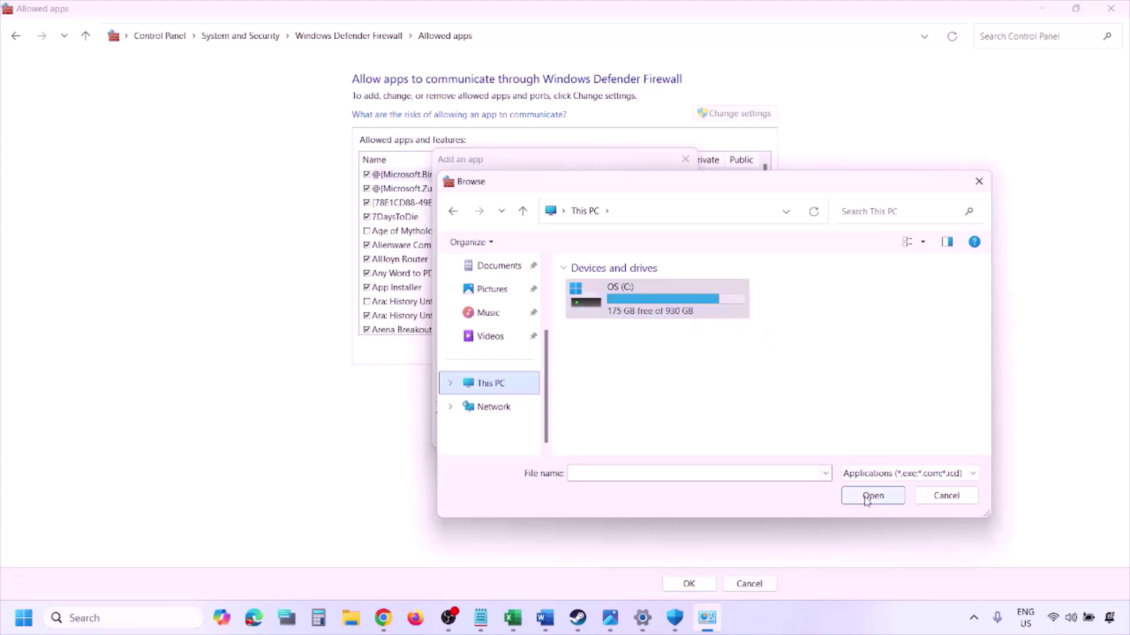
pyautogui.click(936, 500)
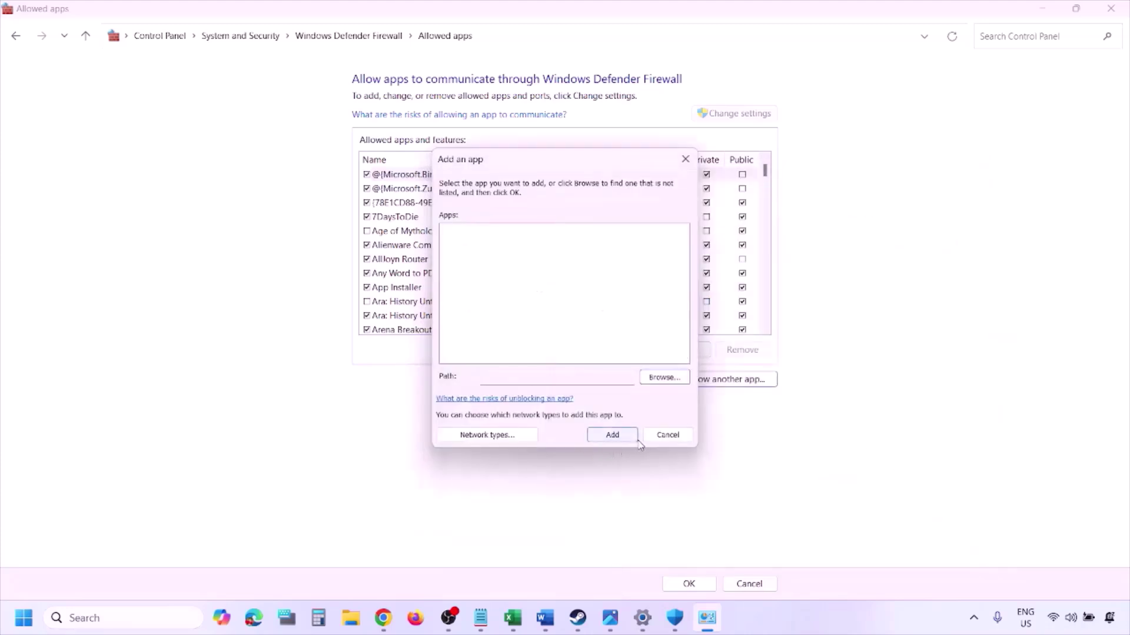
pyautogui.click(660, 438)
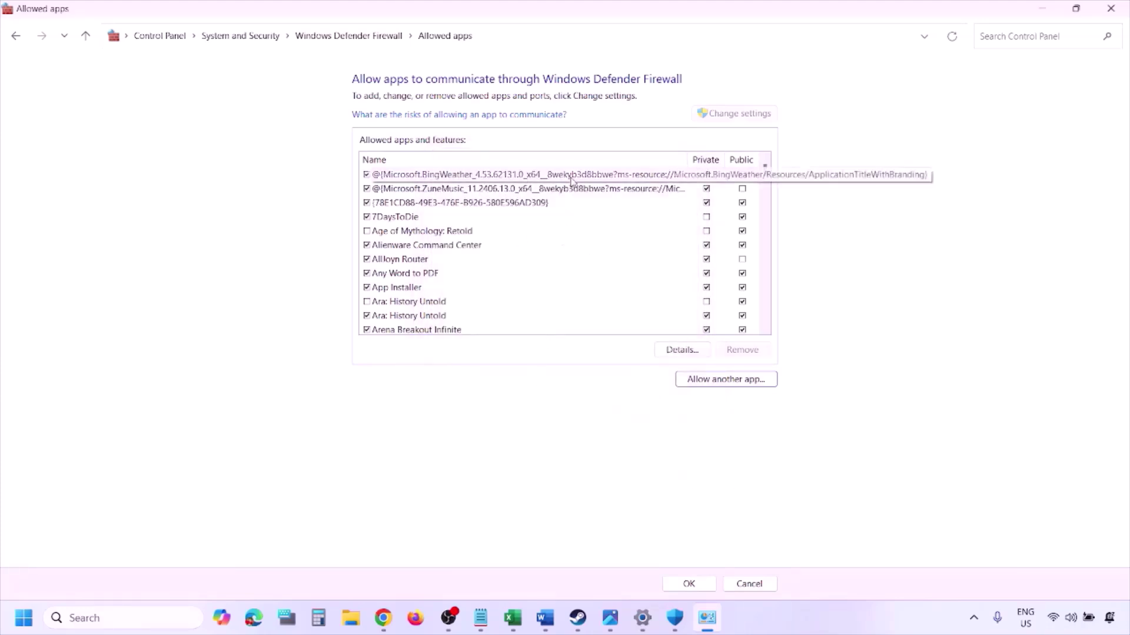
# - Close the firewall's allowed apps and review Step 5 of the Word notes, highlighting the NVIDIA and AMD driver links
pyautogui.click(1111, 9)
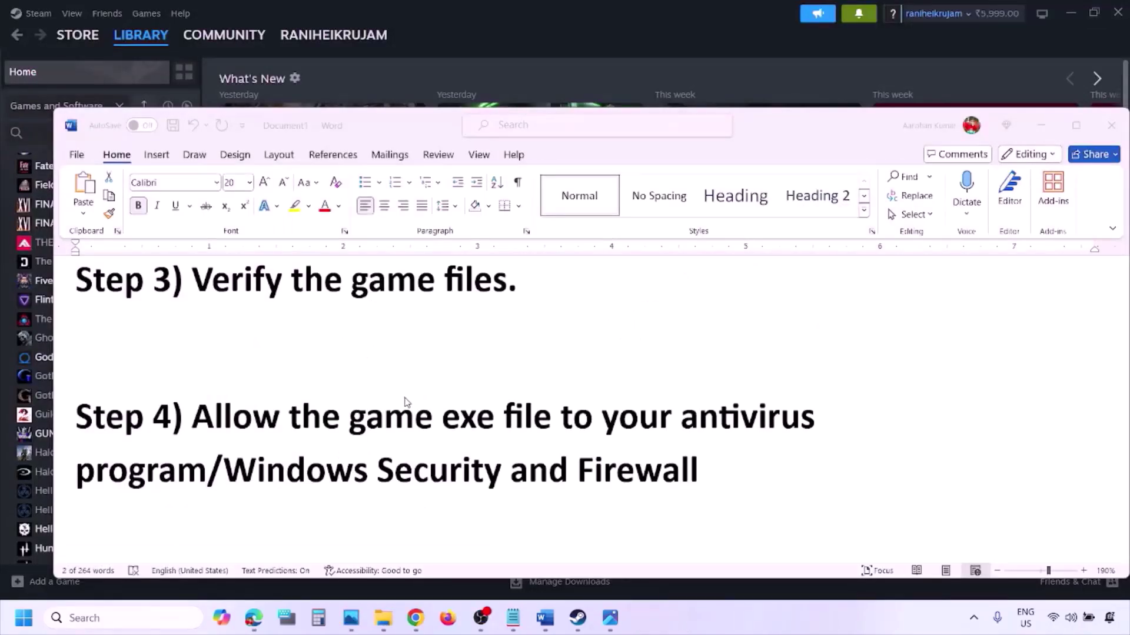
pyautogui.scroll(-5, 405, 402)
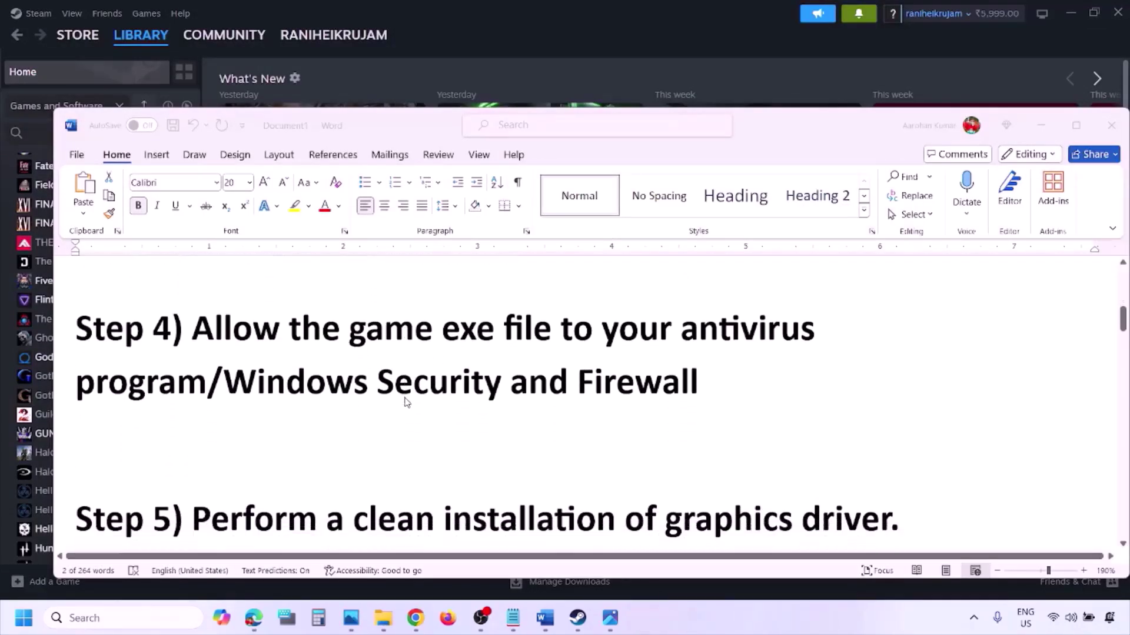
pyautogui.scroll(-1, 368, 423)
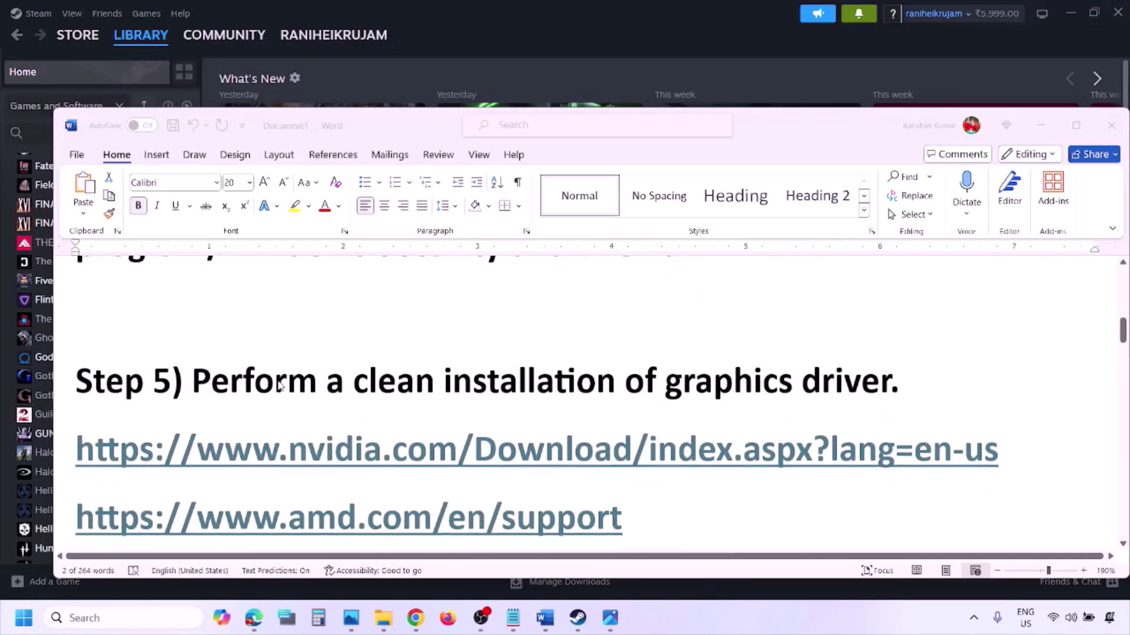
pyautogui.doubleClick(280, 387)
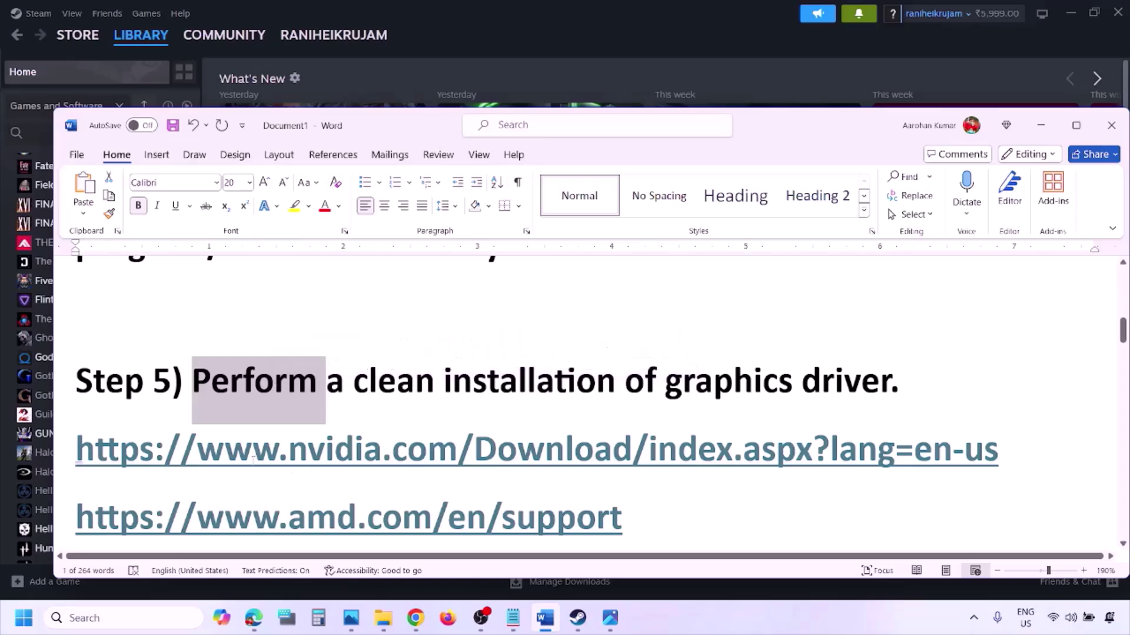
pyautogui.moveTo(253, 461); pyautogui.dragTo(406, 461)
pyautogui.scroll(-1, 406, 462)
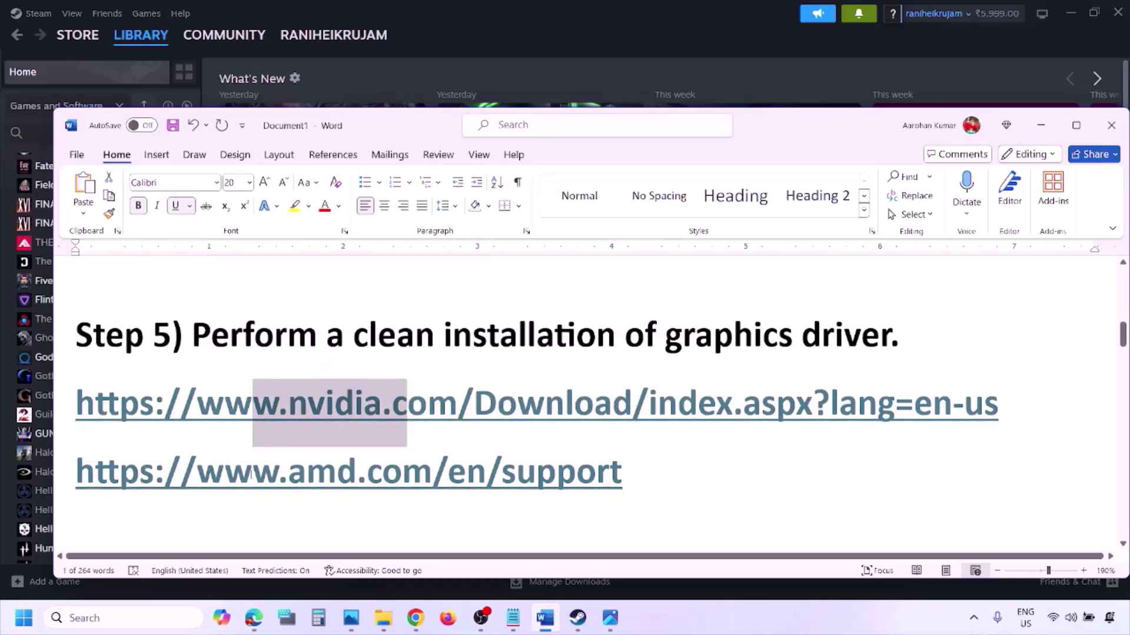
pyautogui.moveTo(253, 479); pyautogui.dragTo(591, 497)
pyautogui.click(741, 609)
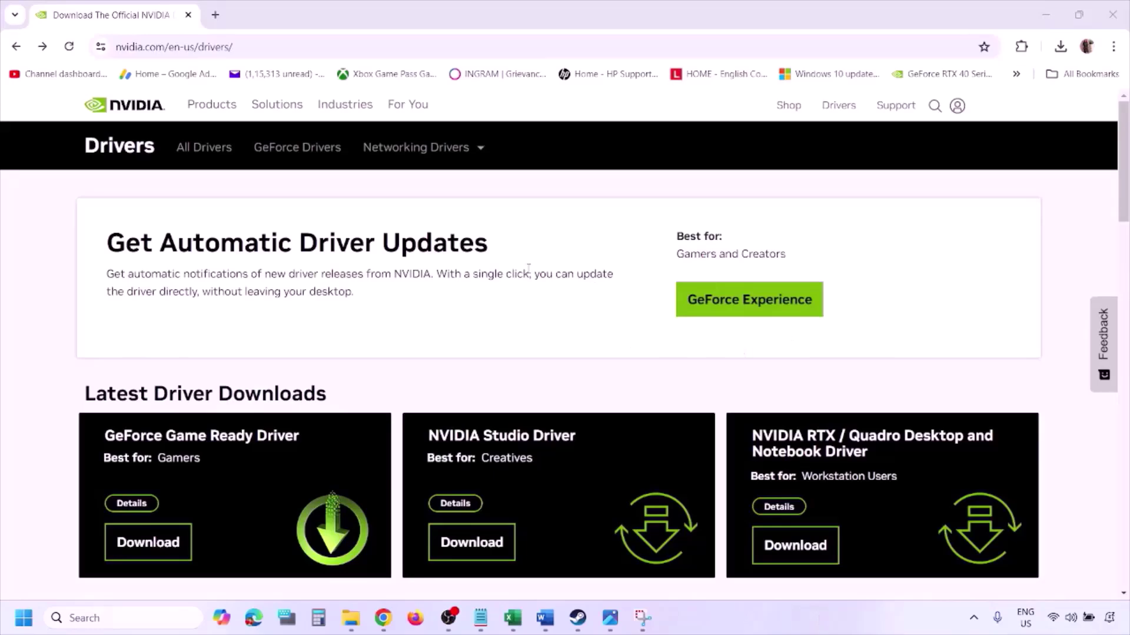
# - On NVIDIA's driver page, choose Windows 11 and search for drivers for the GeForce RTX 3050 Laptop GPU
pyautogui.scroll(-8, 265, 360)
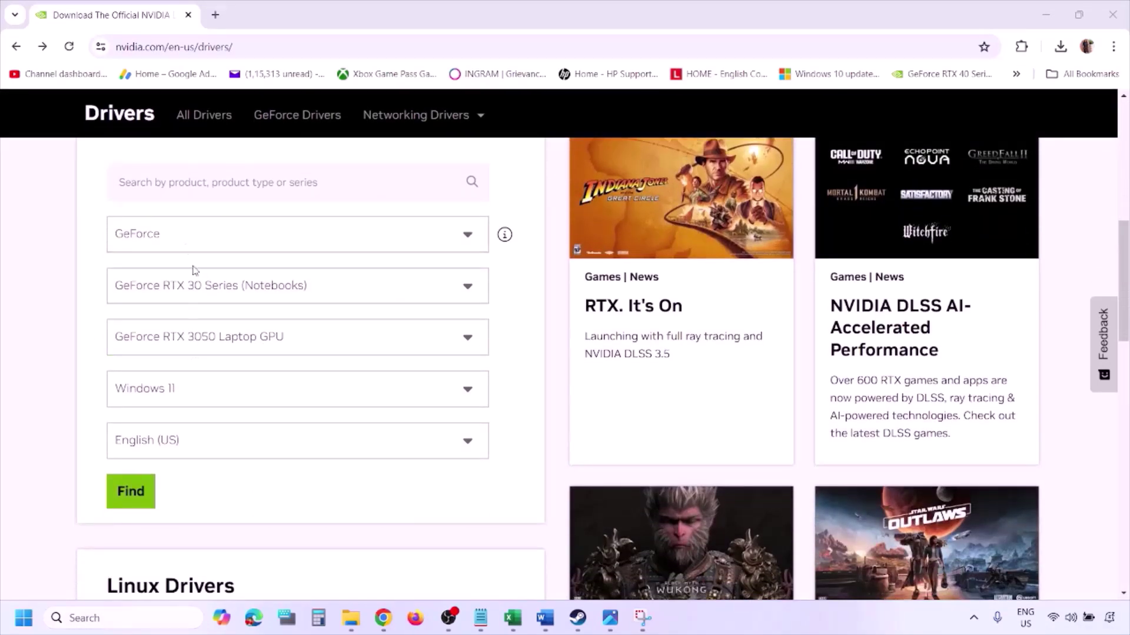
pyautogui.click(187, 393)
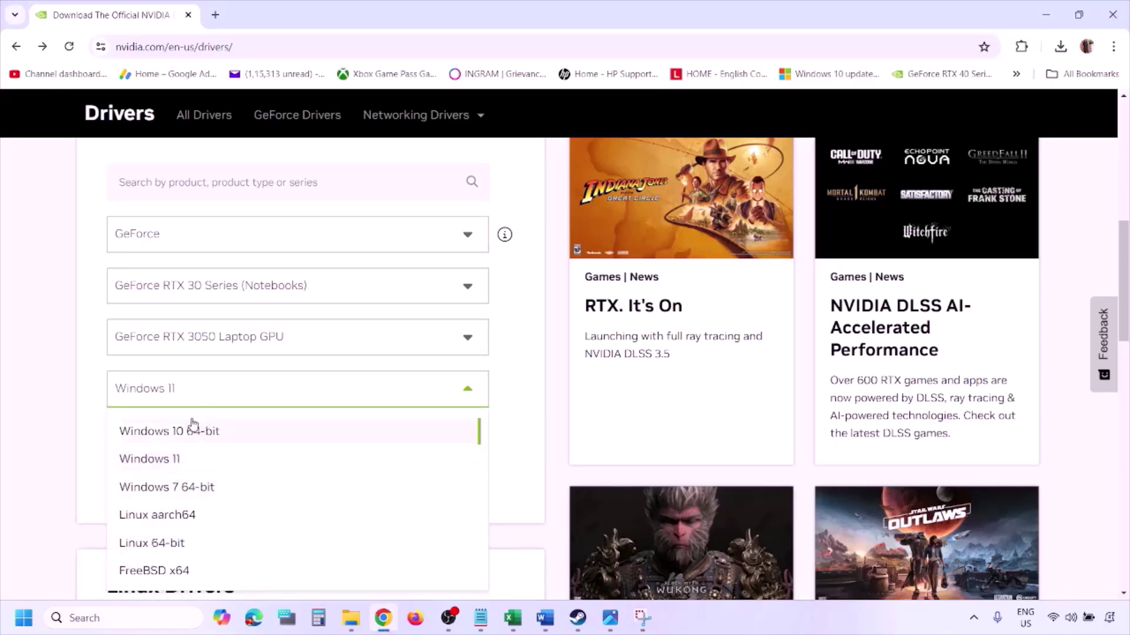
pyautogui.click(165, 460)
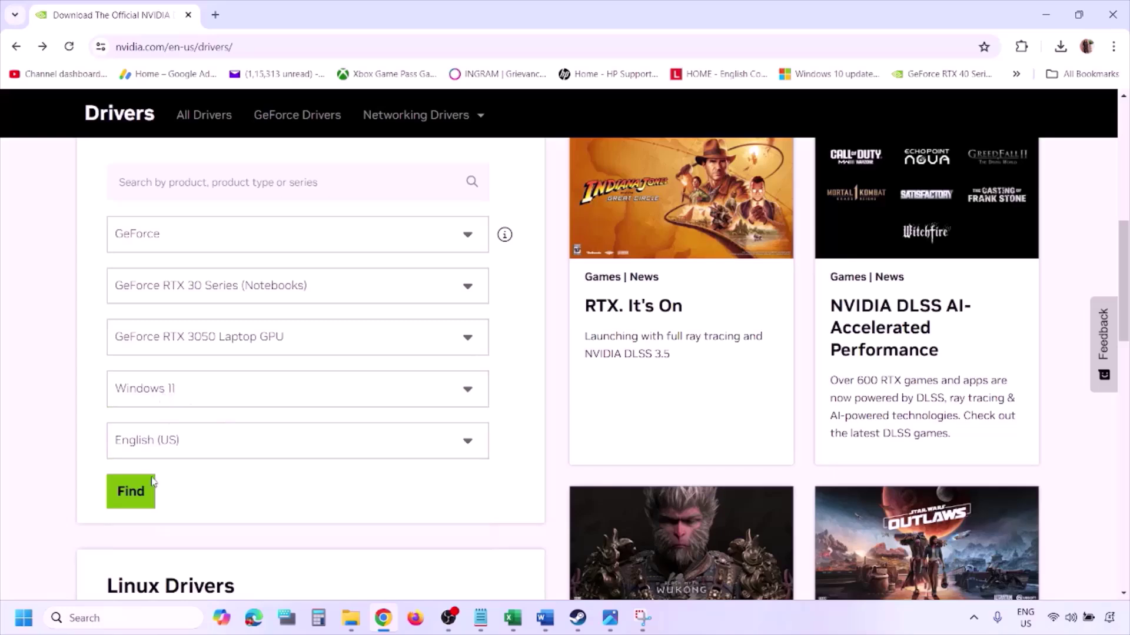
pyautogui.click(131, 493)
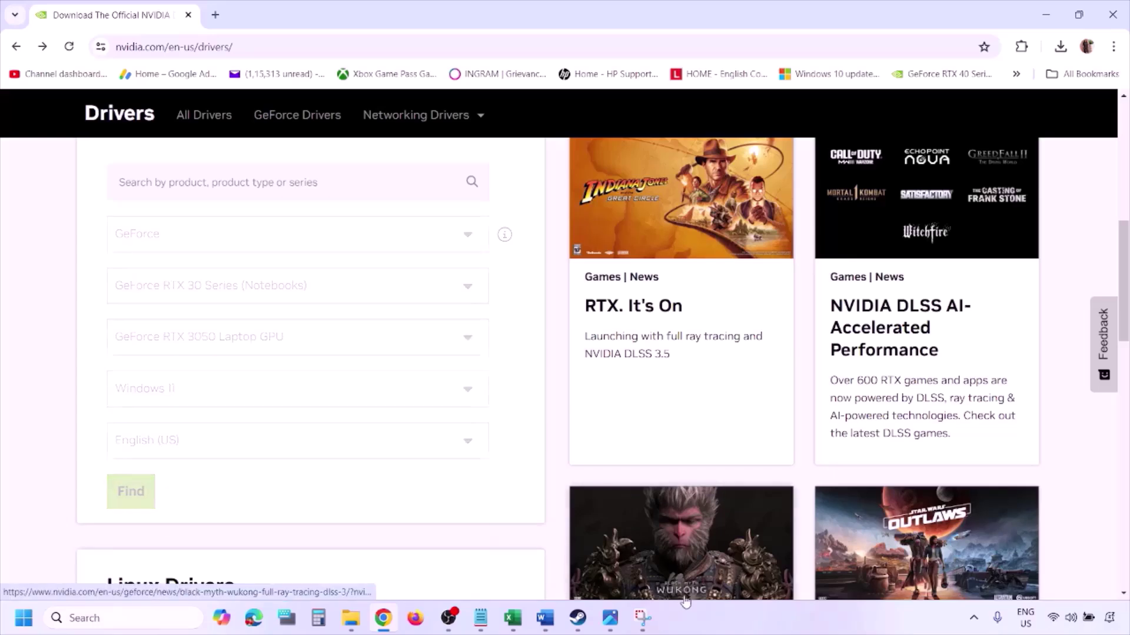
# - Switch to Photos and step through the driver download and NVIDIA installer screenshots from 1.png to 5.png
pyautogui.click(610, 618)
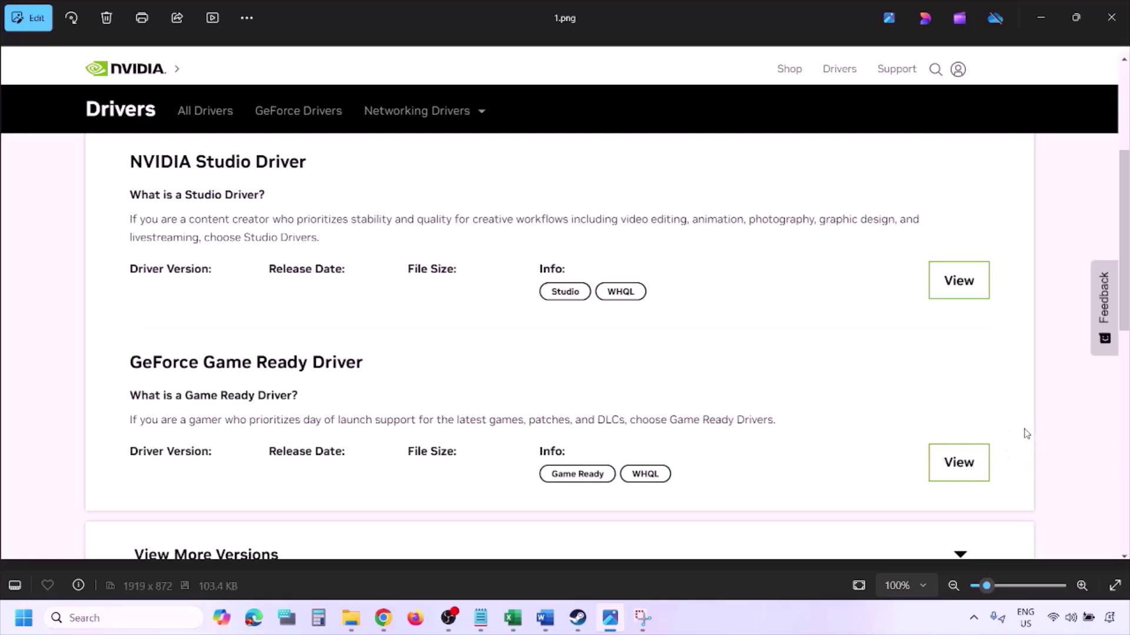
pyautogui.press('Right')
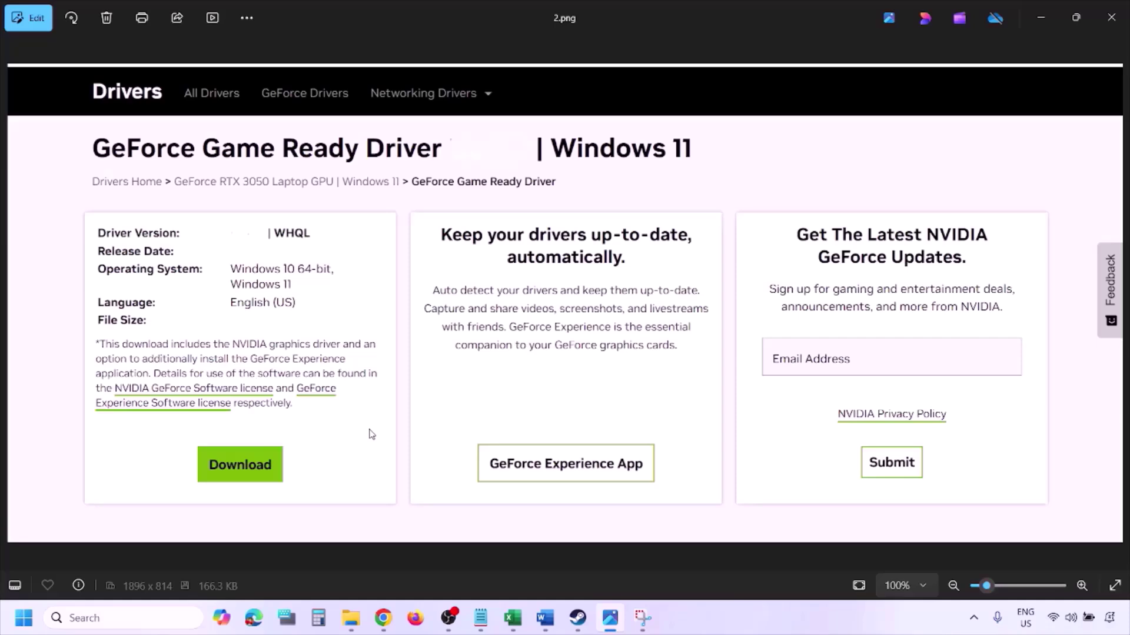
pyautogui.press('Right')
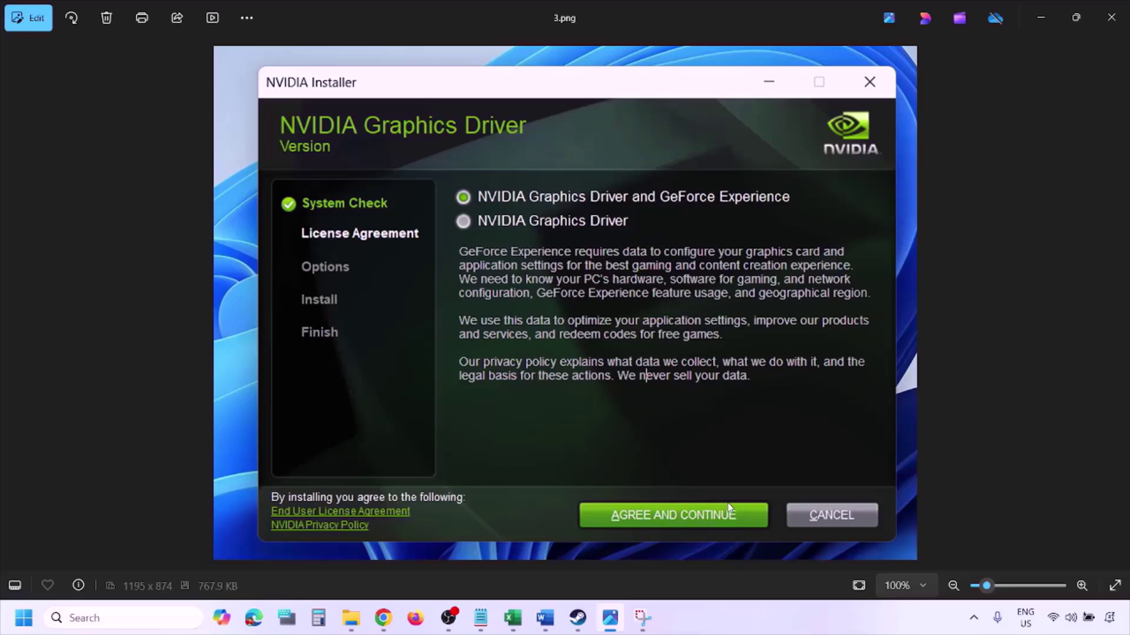
pyautogui.press('Right')
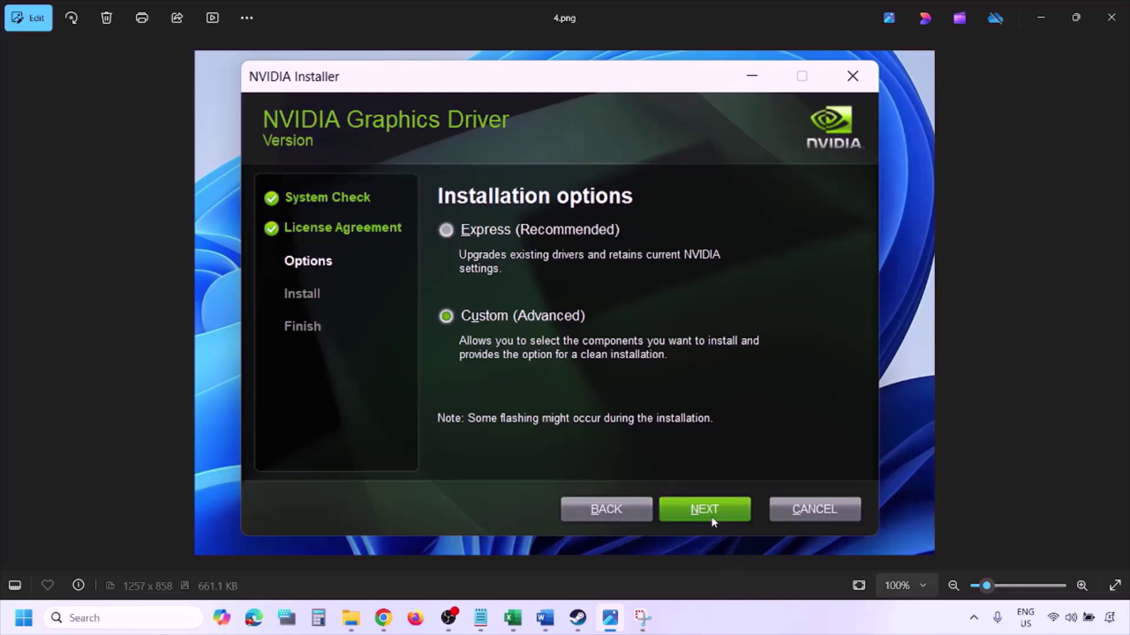
pyautogui.press('Right')
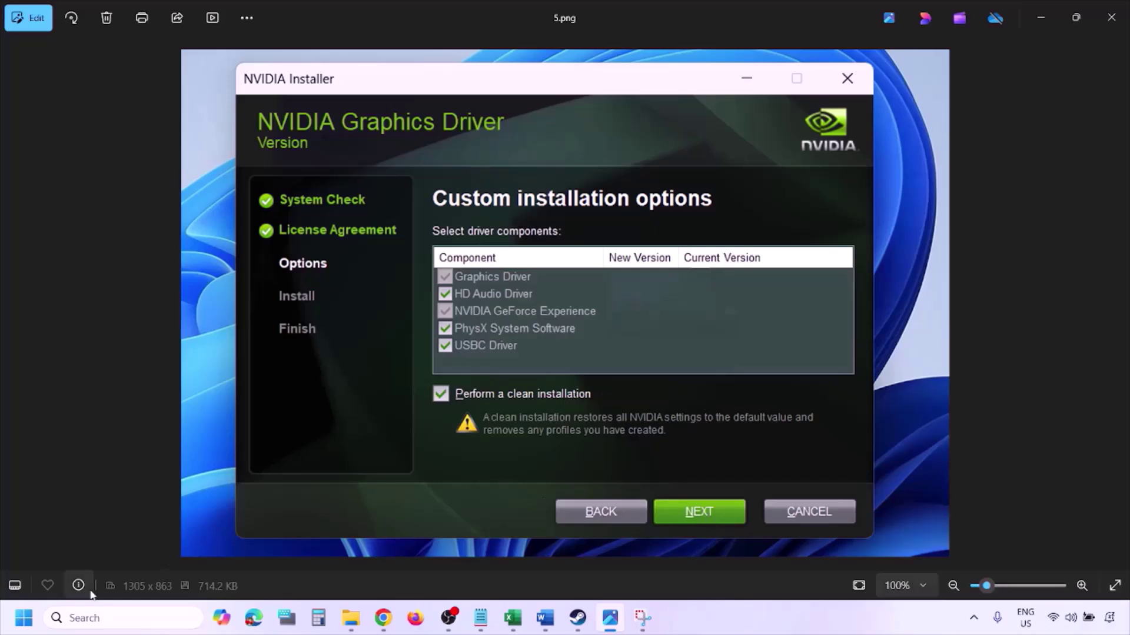
# - Bring up the Windows power options to show how to restart the computer after the driver installation
pyautogui.click(23, 618)
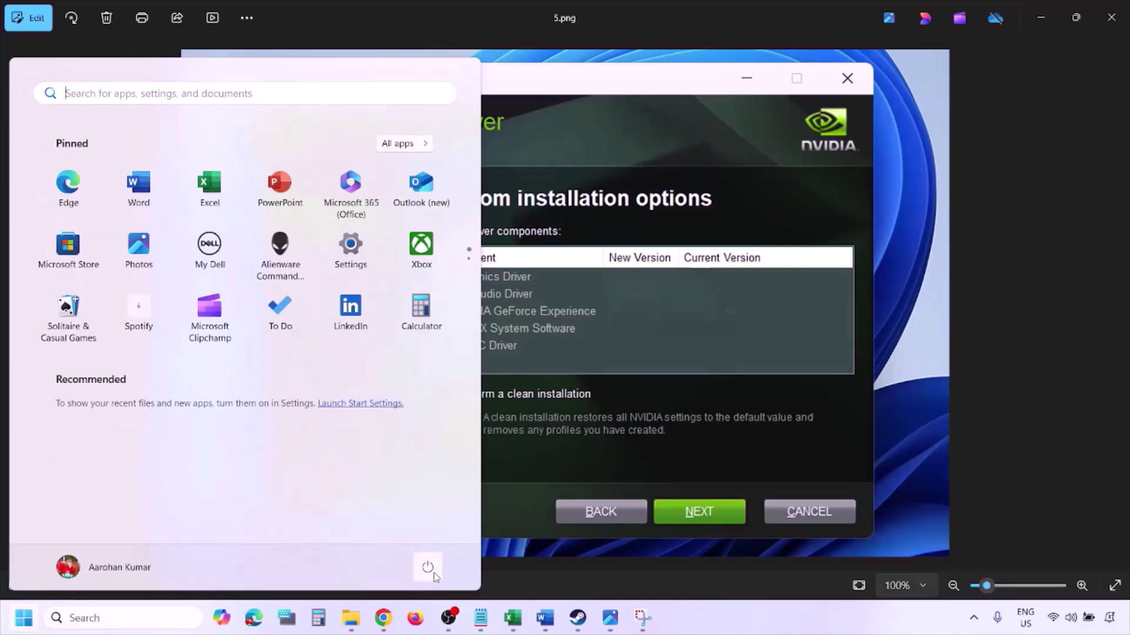
pyautogui.click(428, 566)
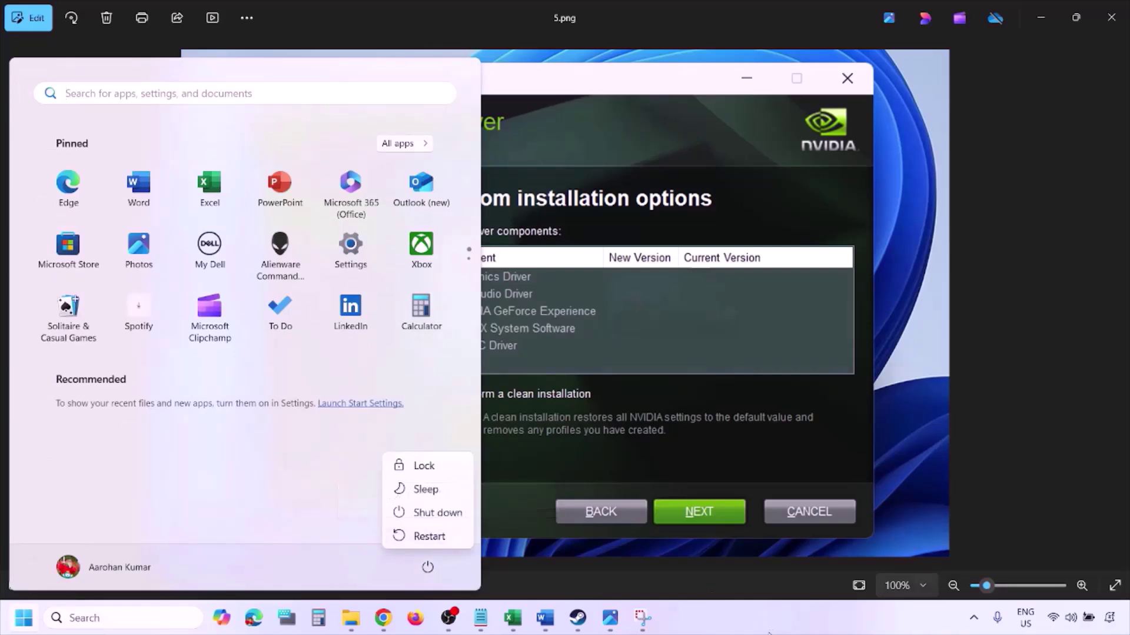
pyautogui.click(430, 536)
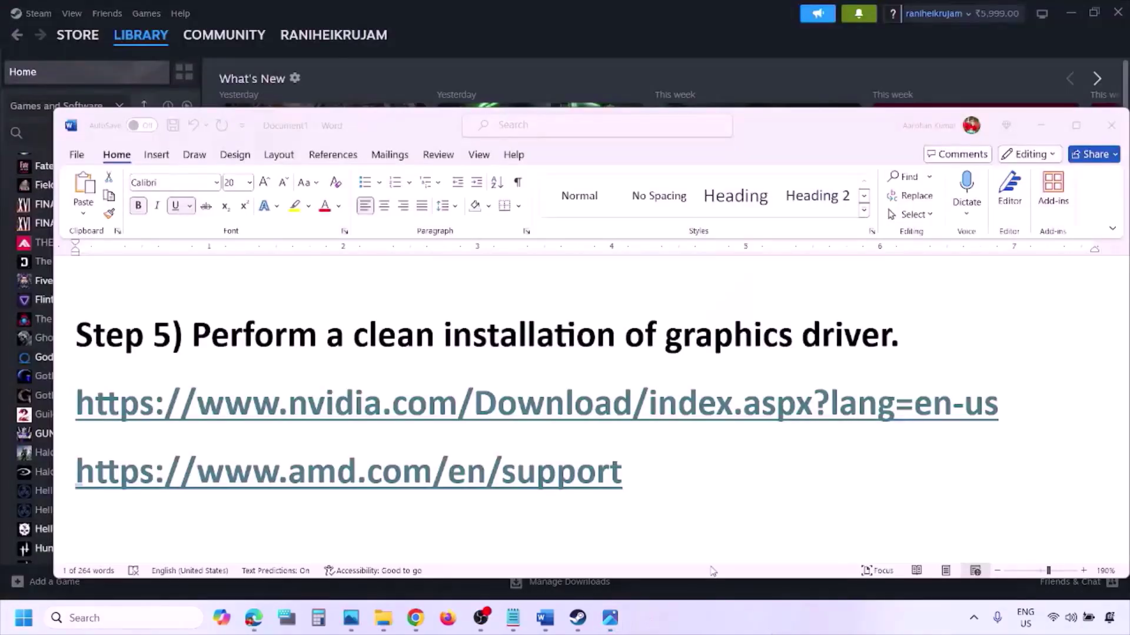
# - Highlight the AMD support link in the Word notes, then bring up the Windows power options and dismiss them without restarting
pyautogui.click(665, 471)
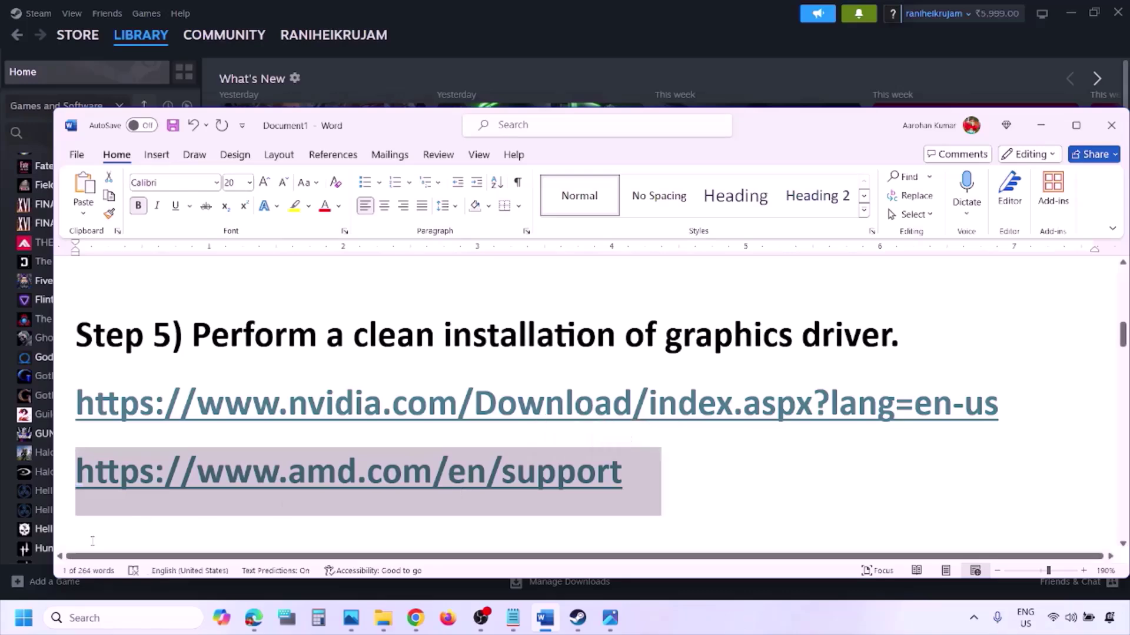
pyautogui.click(24, 617)
pyautogui.click(427, 568)
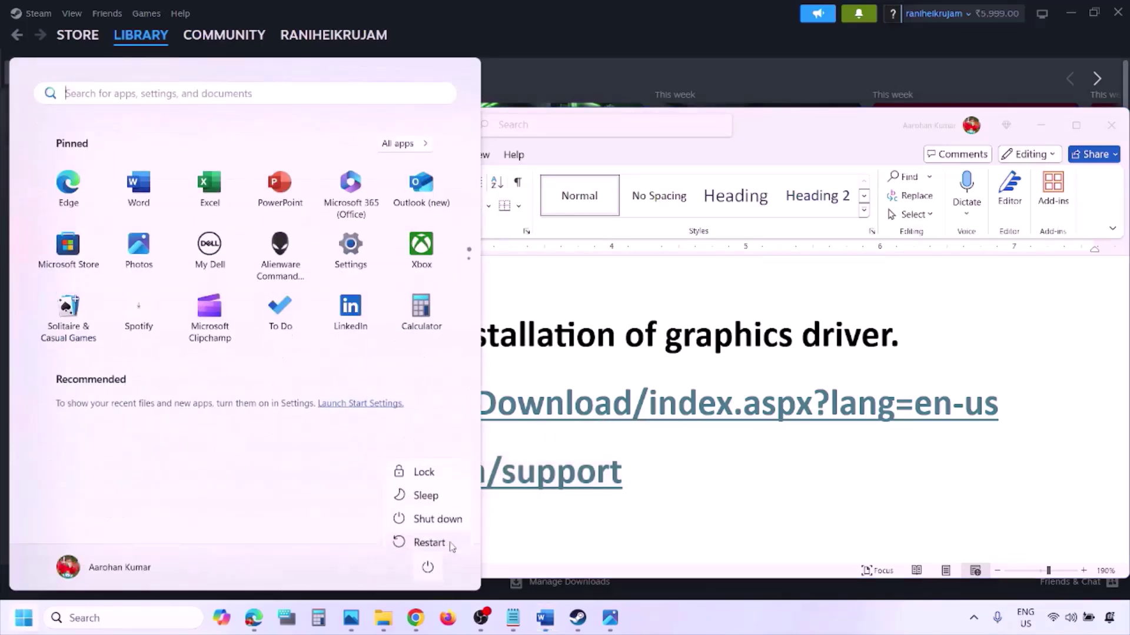
pyautogui.click(713, 621)
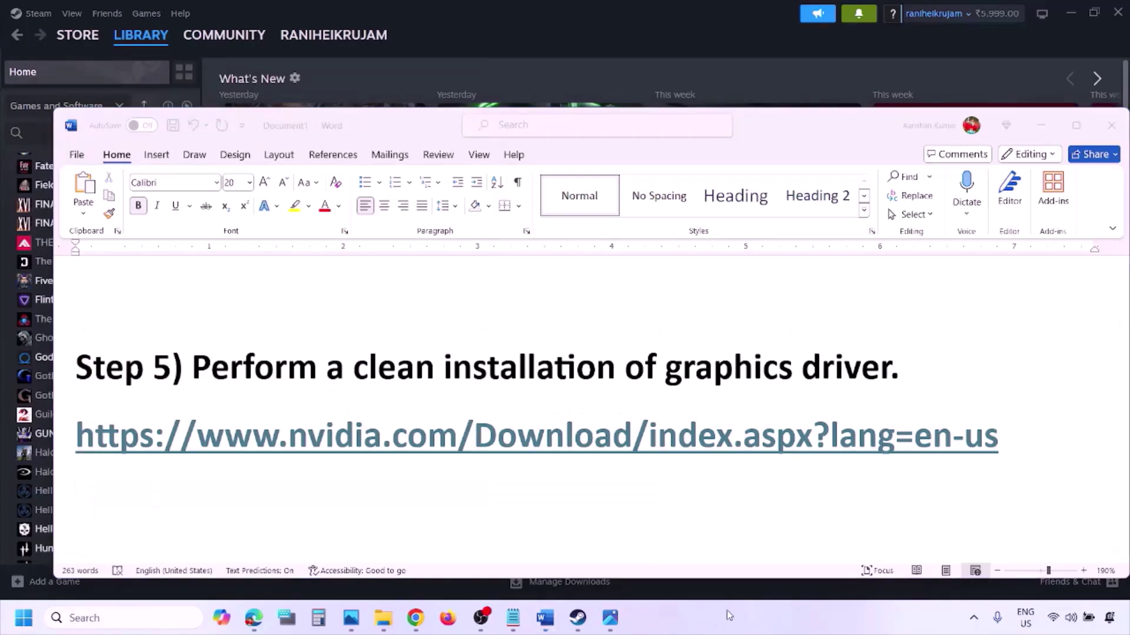
# - Search Windows for "graphics" and open the Graphics settings
pyautogui.scroll(-5, 531, 405)
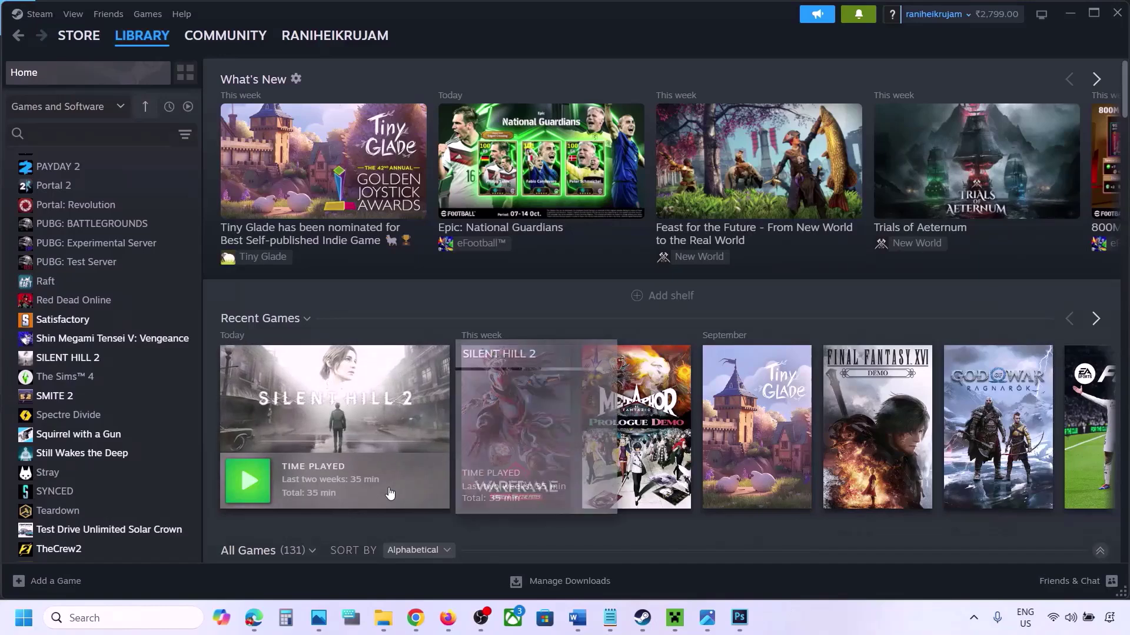
pyautogui.click(91, 615)
pyautogui.write('g')
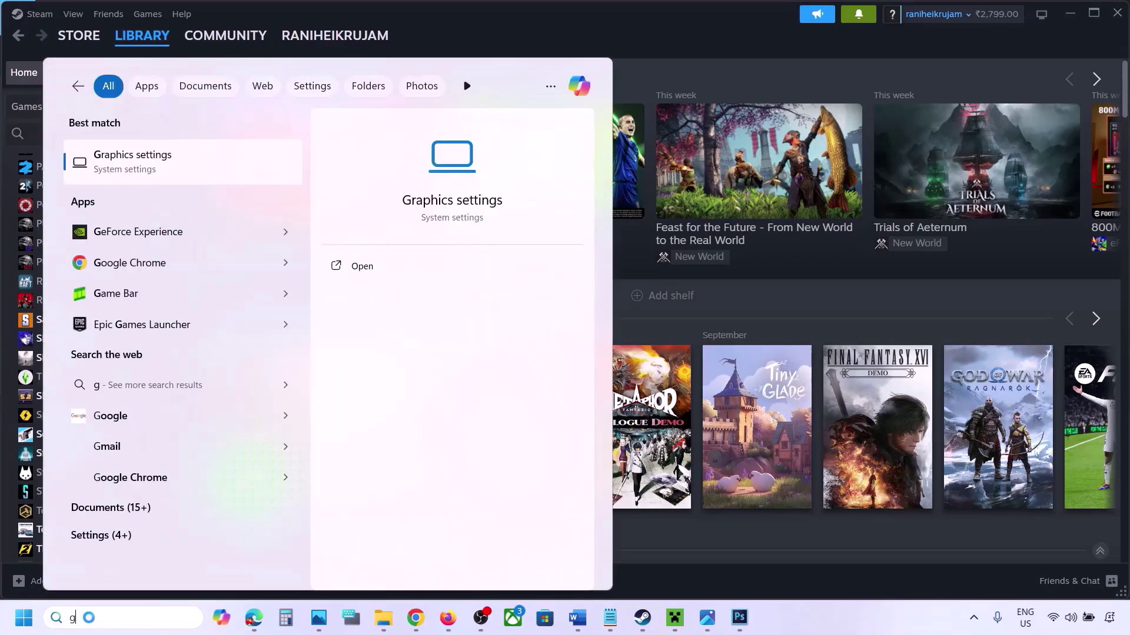
pyautogui.write('raphics')
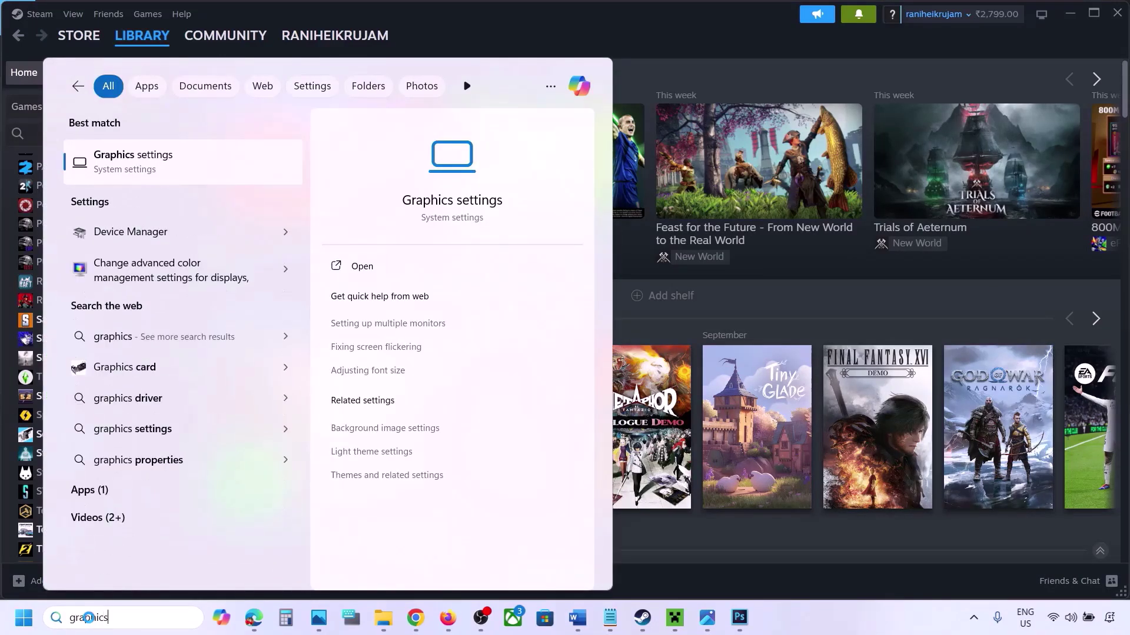
pyautogui.click(140, 169)
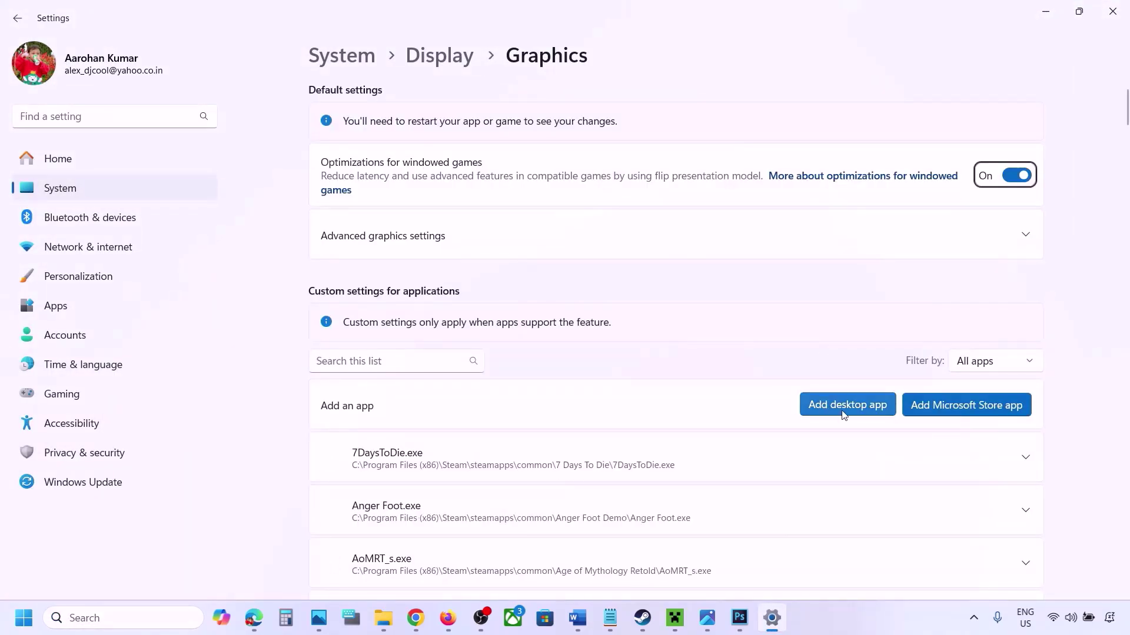
# - Start adding a desktop app by browsing to C:\Program Files (x86)\Steam\steamapps\common, and cancel without choosing a file
pyautogui.click(854, 410)
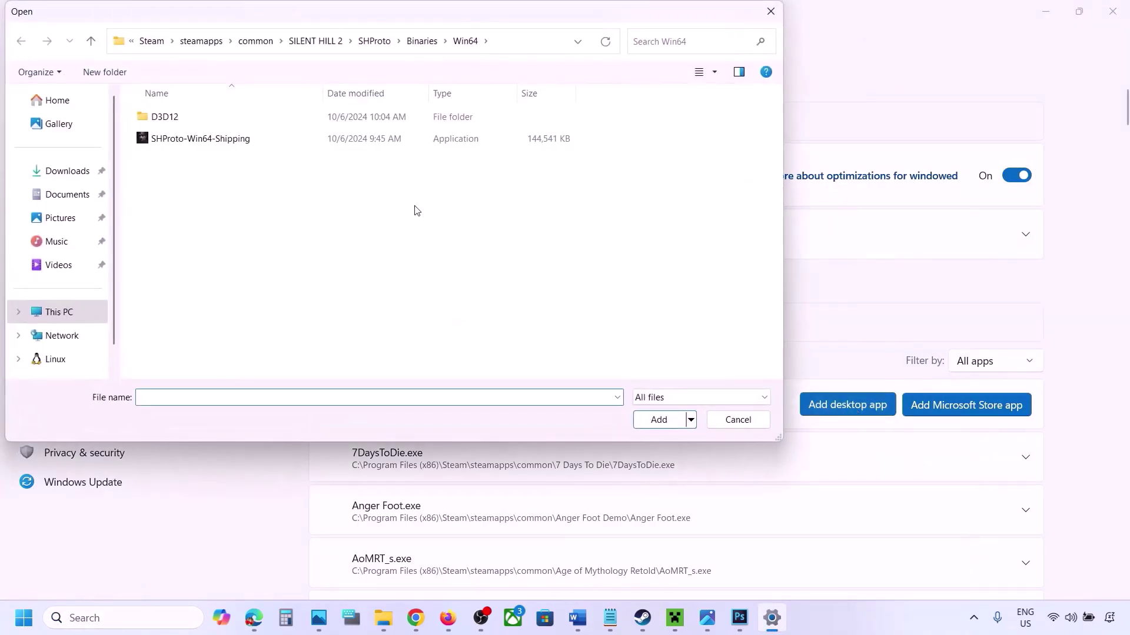
pyautogui.click(268, 42)
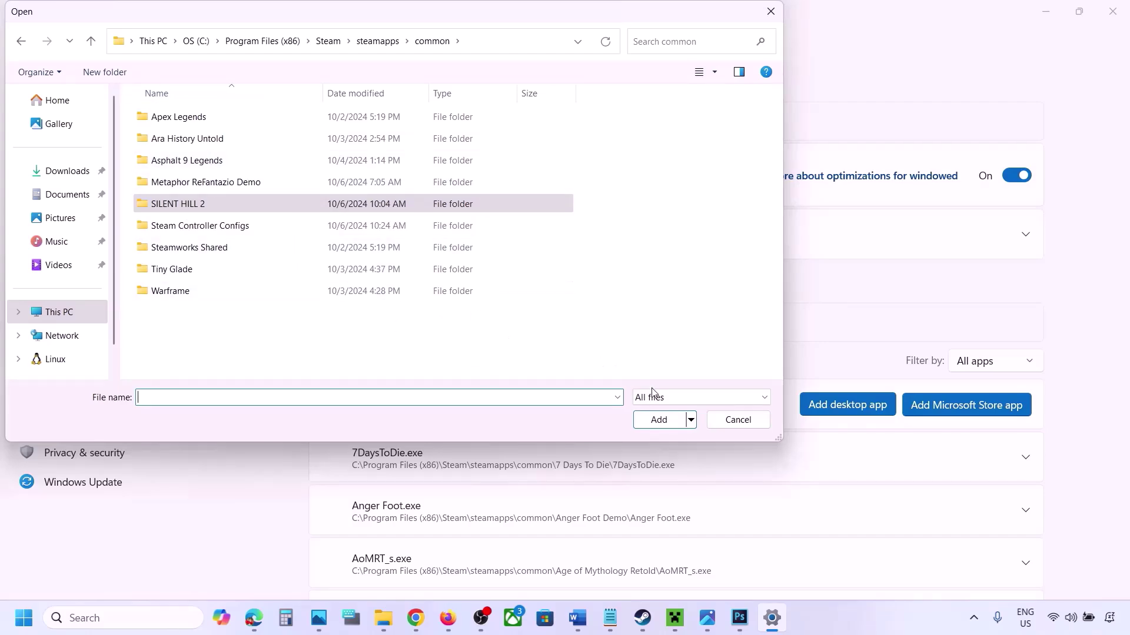
pyautogui.click(727, 422)
# - Set the GPU preference of ChainedTogether-Win64-Shipping.exe to High Performance (NVIDIA GeForce RTX 3050 Laptop GPU)
pyautogui.scroll(-5, 709, 458)
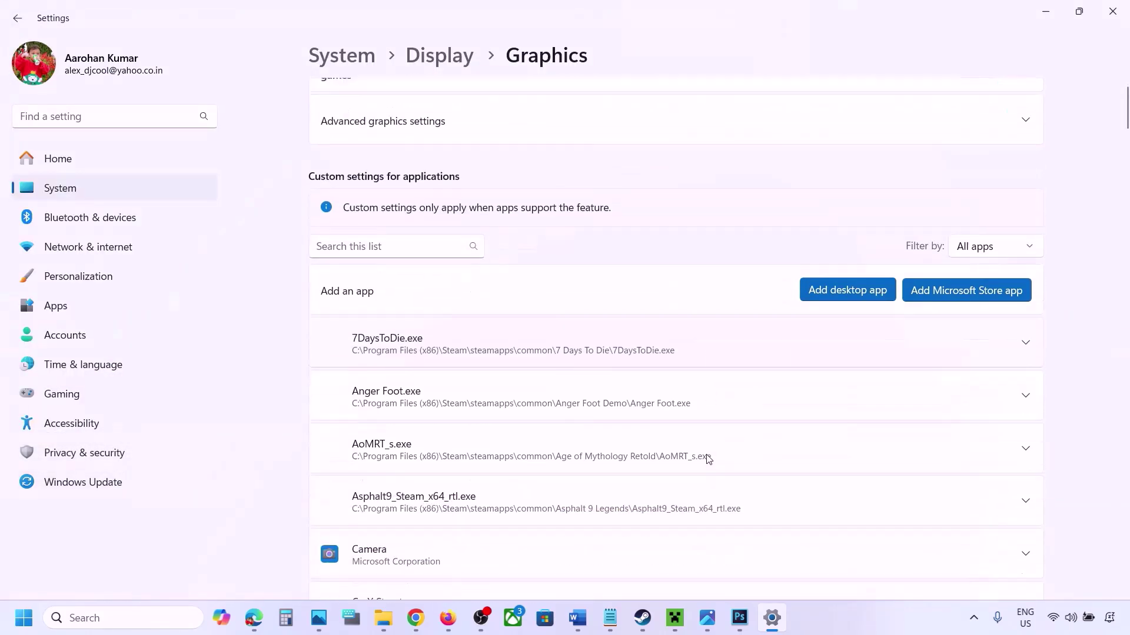
pyautogui.scroll(-4, 709, 459)
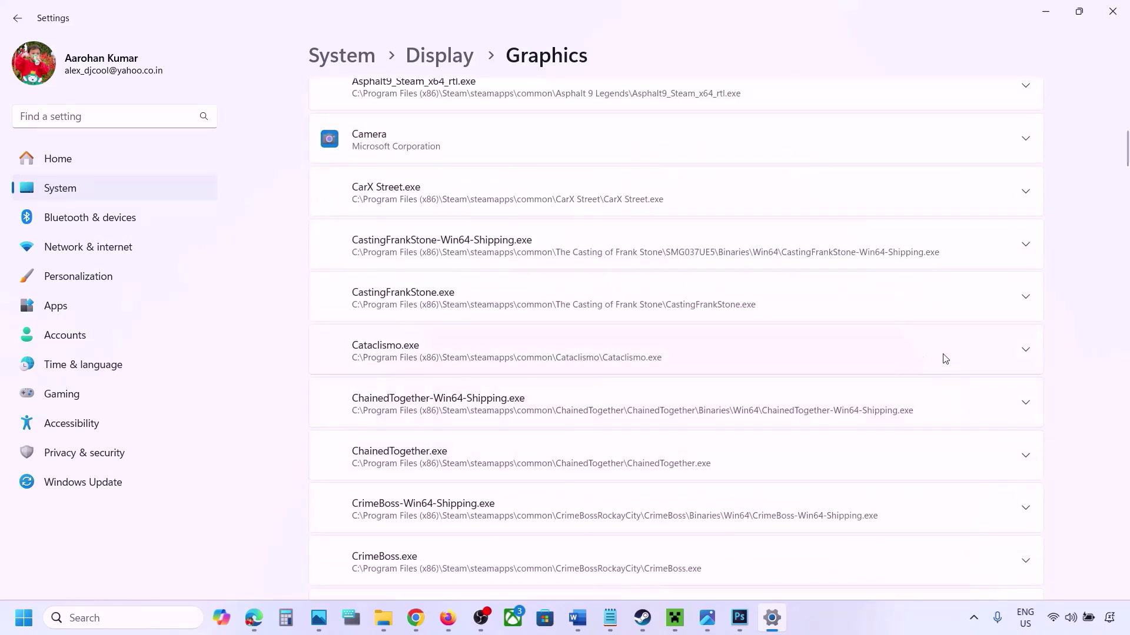
pyautogui.click(1025, 406)
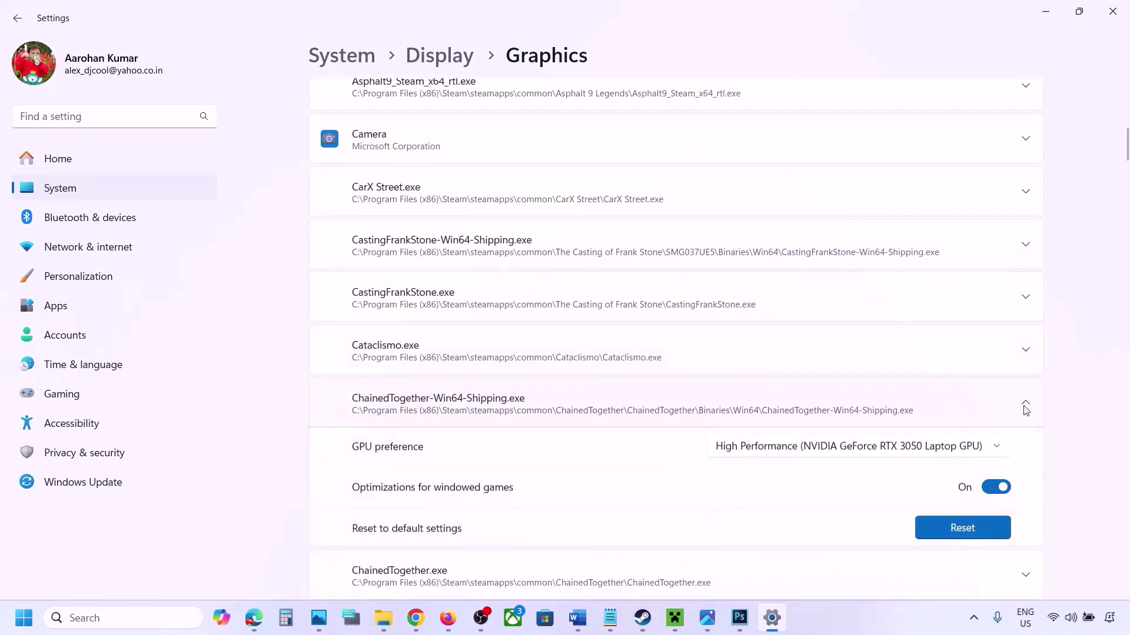
pyautogui.click(958, 448)
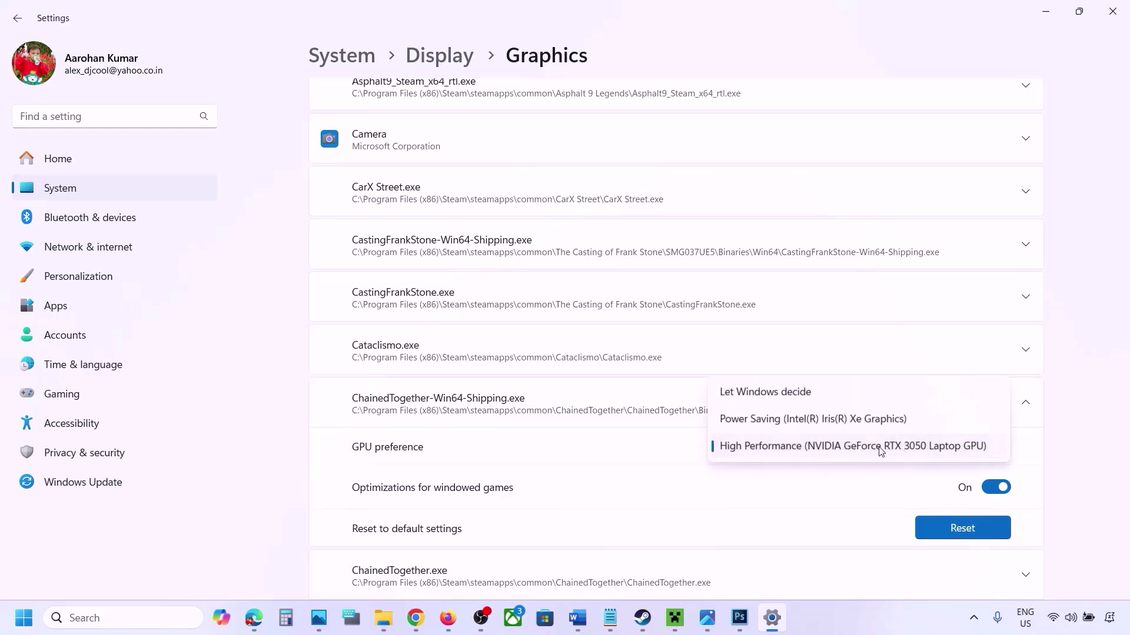
pyautogui.click(894, 447)
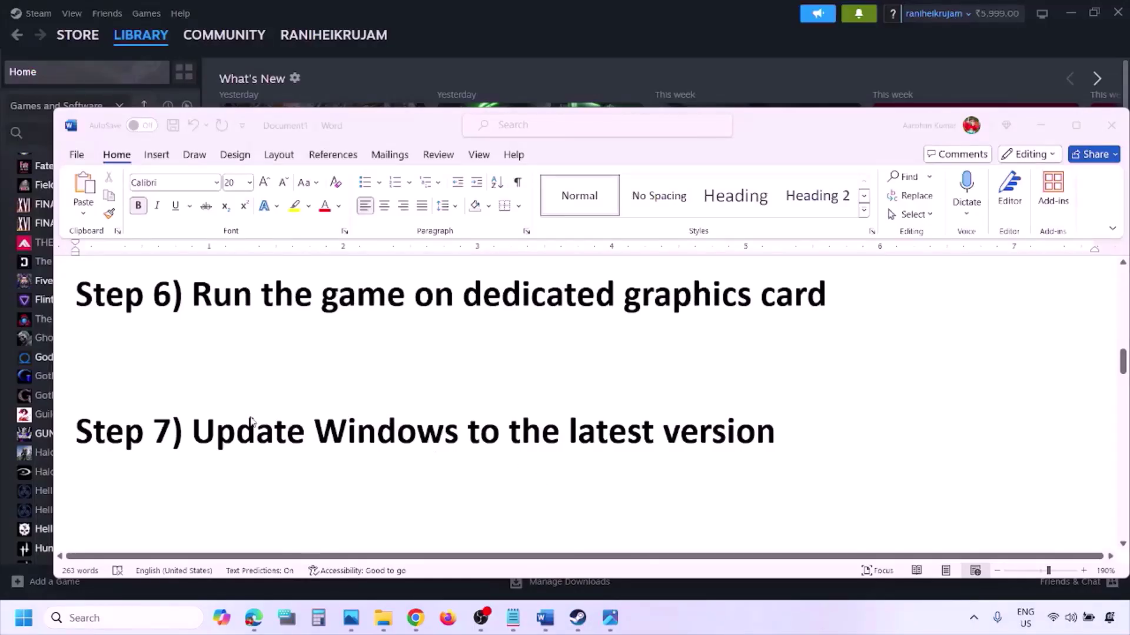
# - Highlight Step 7 about updating Windows in the Word notes, and open the Windows Update page in Settings
pyautogui.click(250, 421)
pyautogui.moveTo(201, 431); pyautogui.dragTo(764, 436)
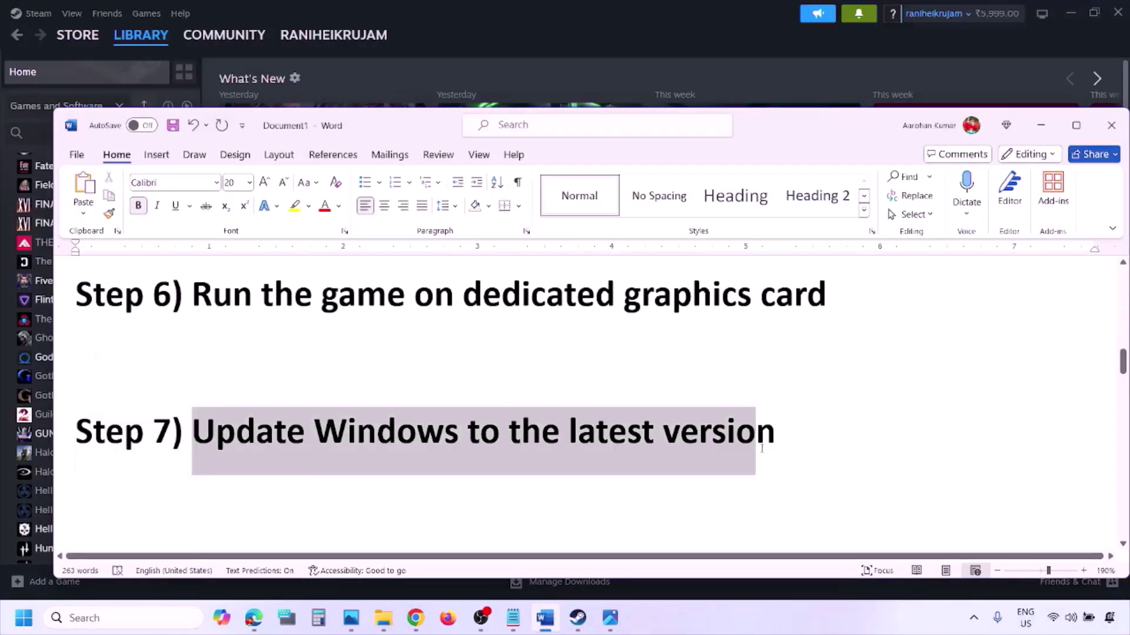
pyautogui.press('super+i')
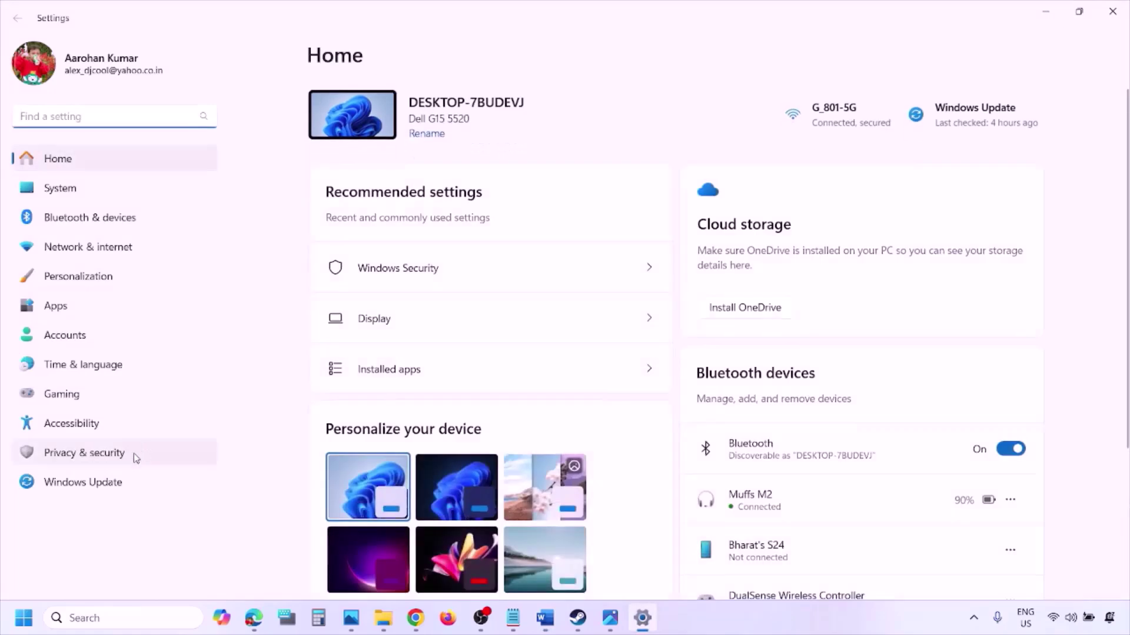
pyautogui.click(106, 483)
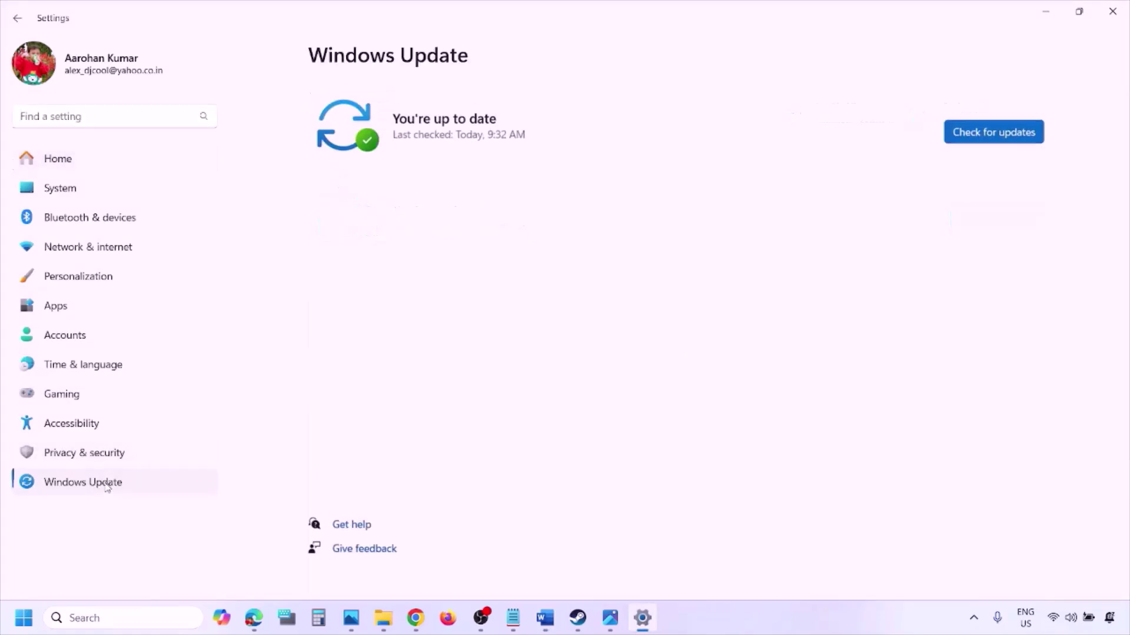
# - Check for Windows updates, and show the power options where the PC can be restarted
pyautogui.click(988, 123)
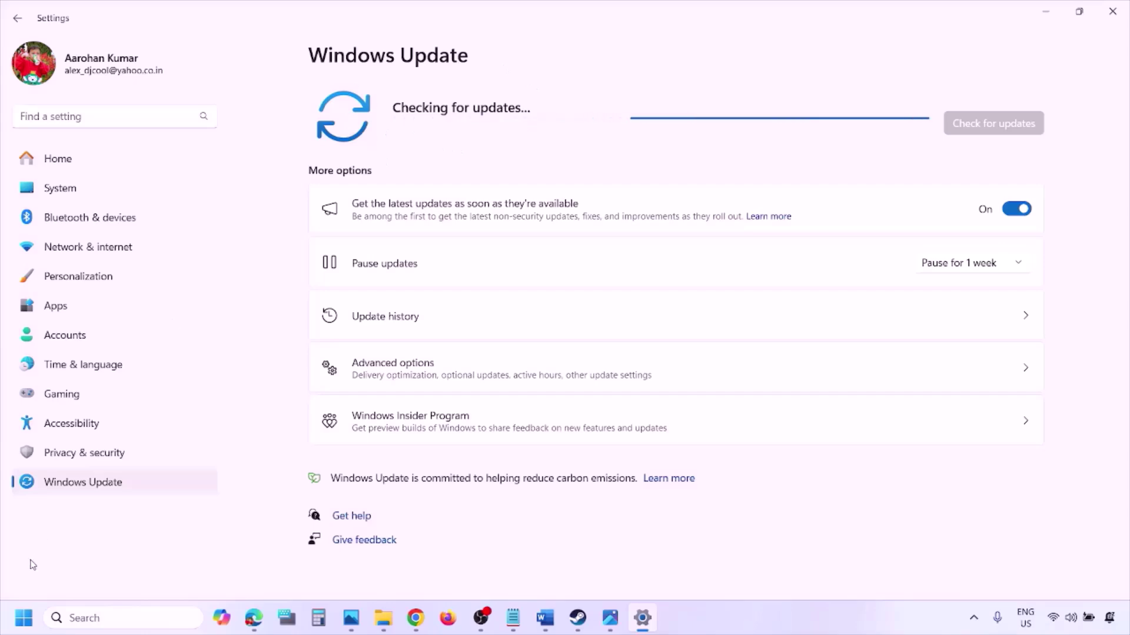
pyautogui.click(24, 618)
pyautogui.click(428, 566)
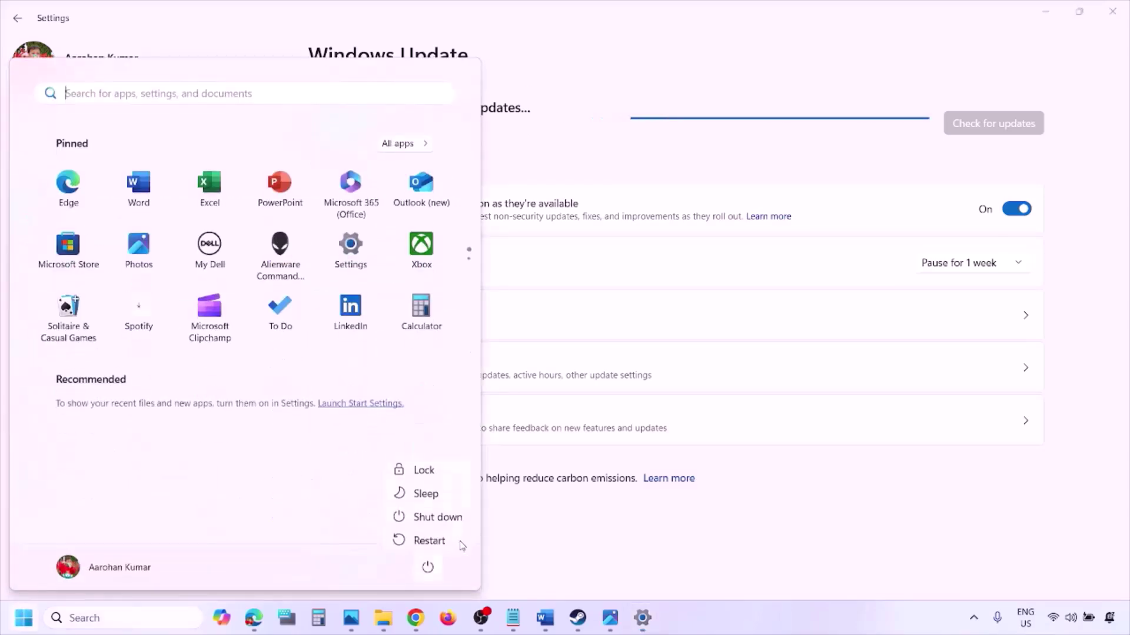
# - Copy the Visual C++ download link from Step 8 of the Word notes and open it in a new Chrome window
pyautogui.click(545, 618)
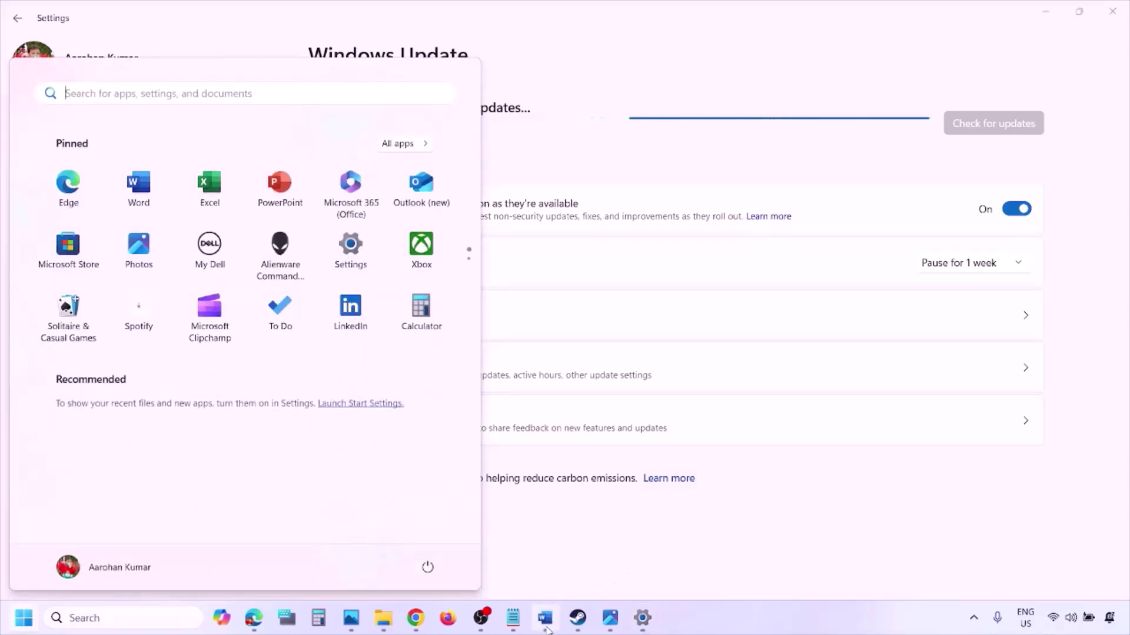
pyautogui.scroll(-3, 493, 459)
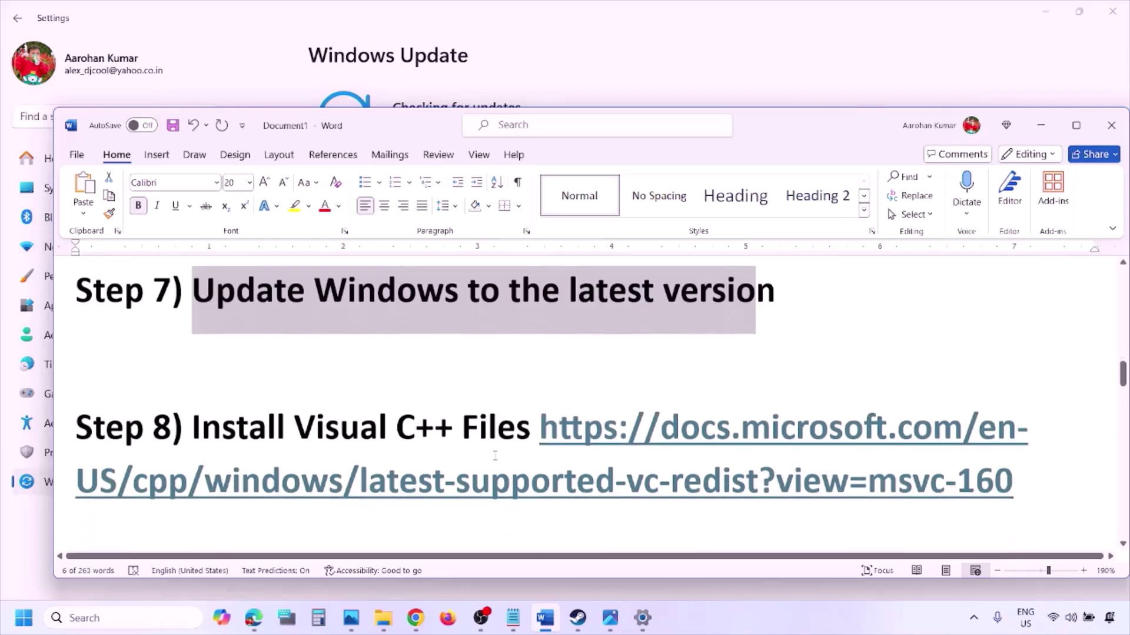
pyautogui.moveTo(1029, 491); pyautogui.dragTo(795, 464)
pyautogui.hotkey('ctrl', 'c')
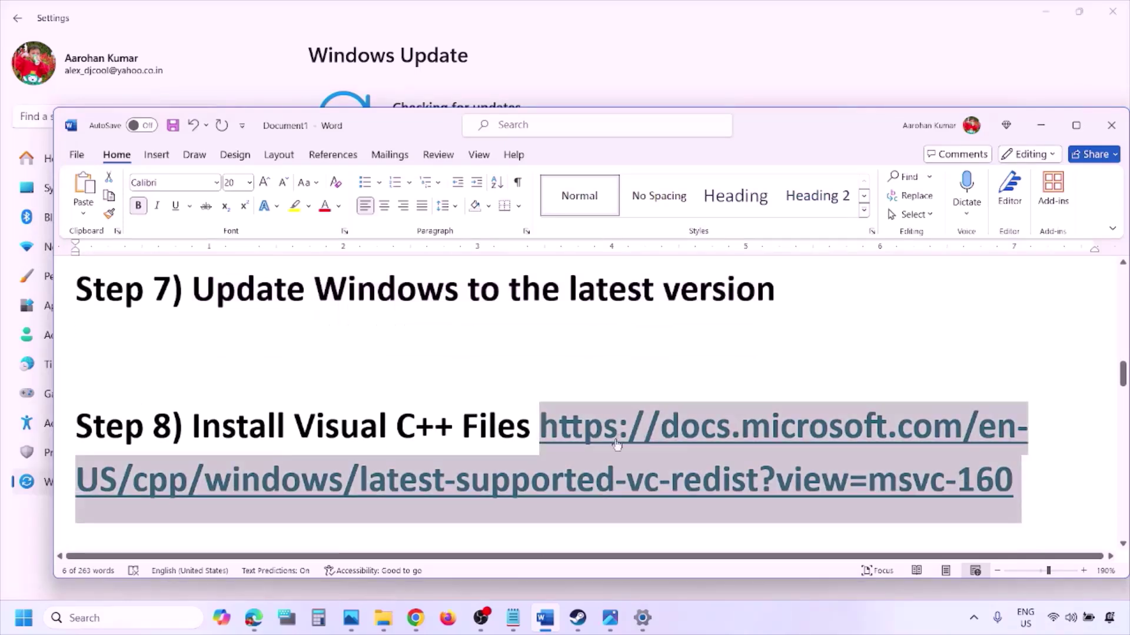
pyautogui.rightClick(415, 618)
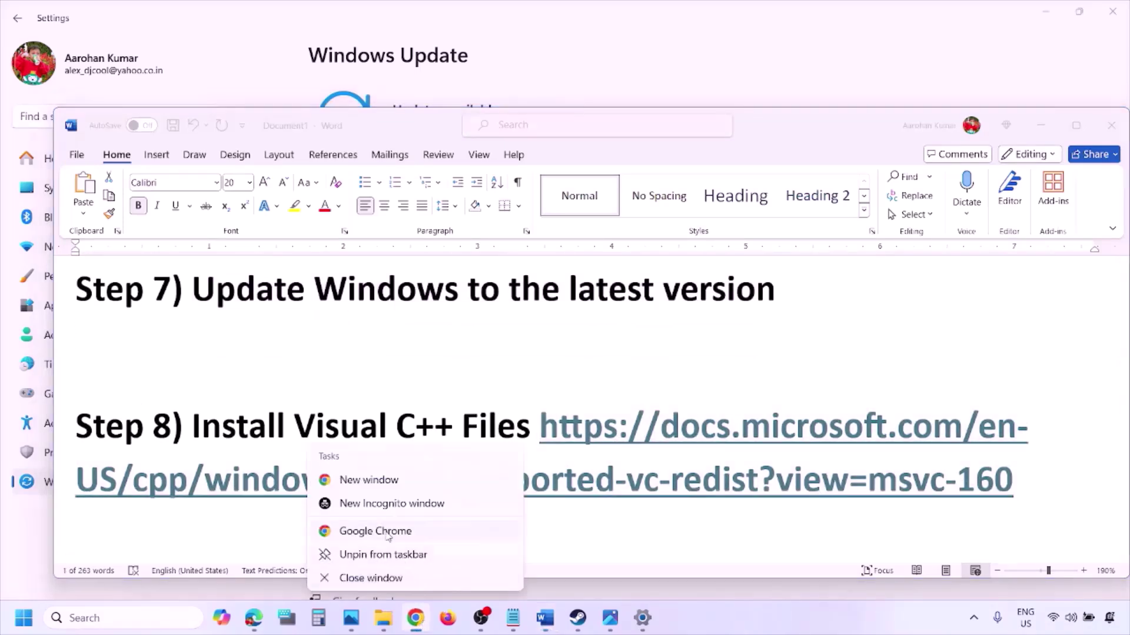
pyautogui.click(369, 481)
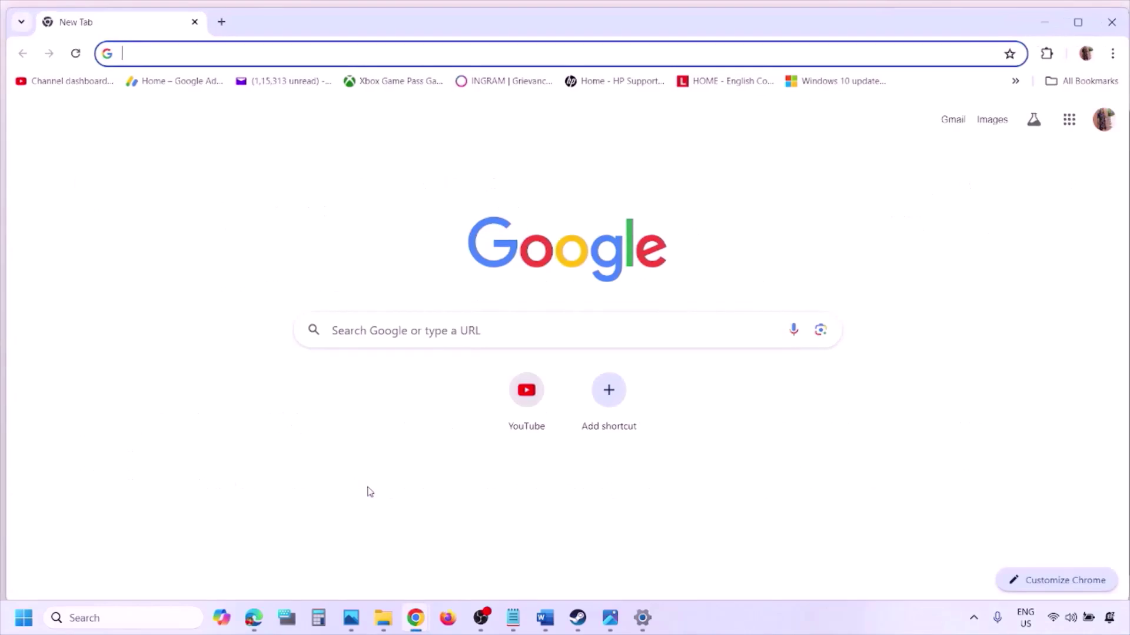
pyautogui.hotkey('ctrl', 'v')
pyautogui.press('Return')
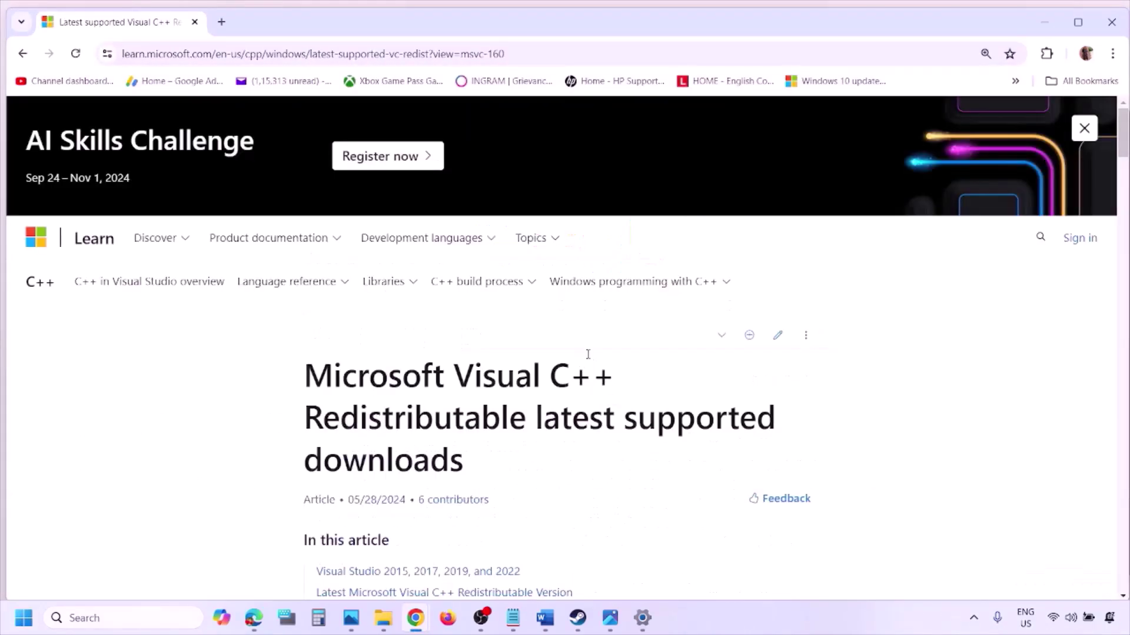
# - Highlight the "Visual Studio 2015, 2017, 2019, and 2022" heading and find the table of latest Redistributable download links
pyautogui.scroll(-4, 491, 348)
pyautogui.scroll(-6, 492, 347)
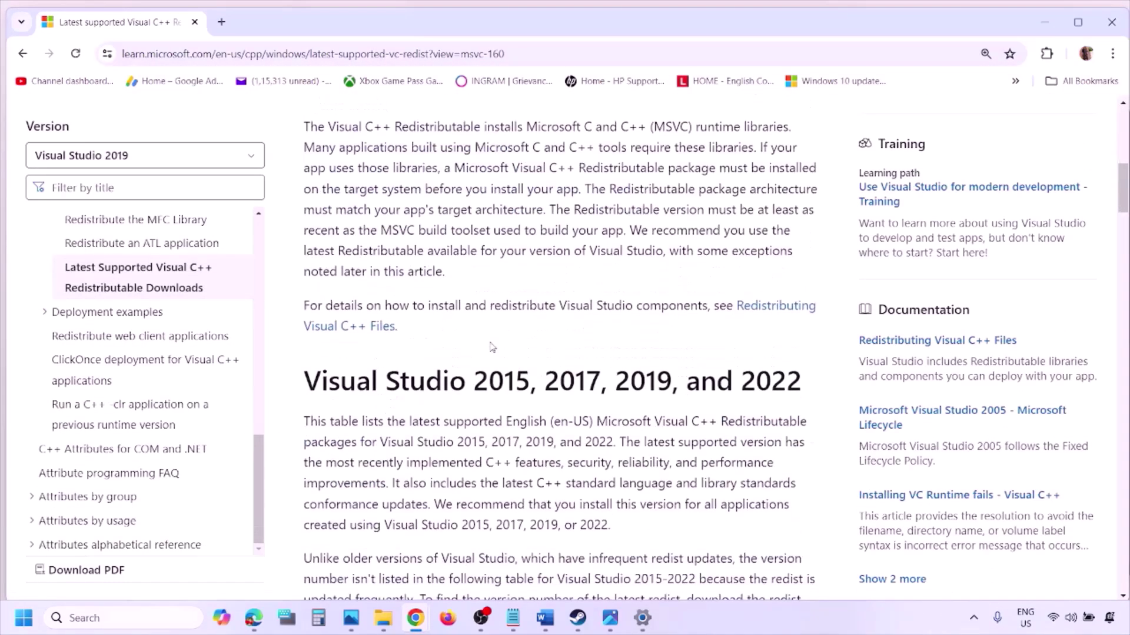
pyautogui.moveTo(364, 318); pyautogui.dragTo(759, 315)
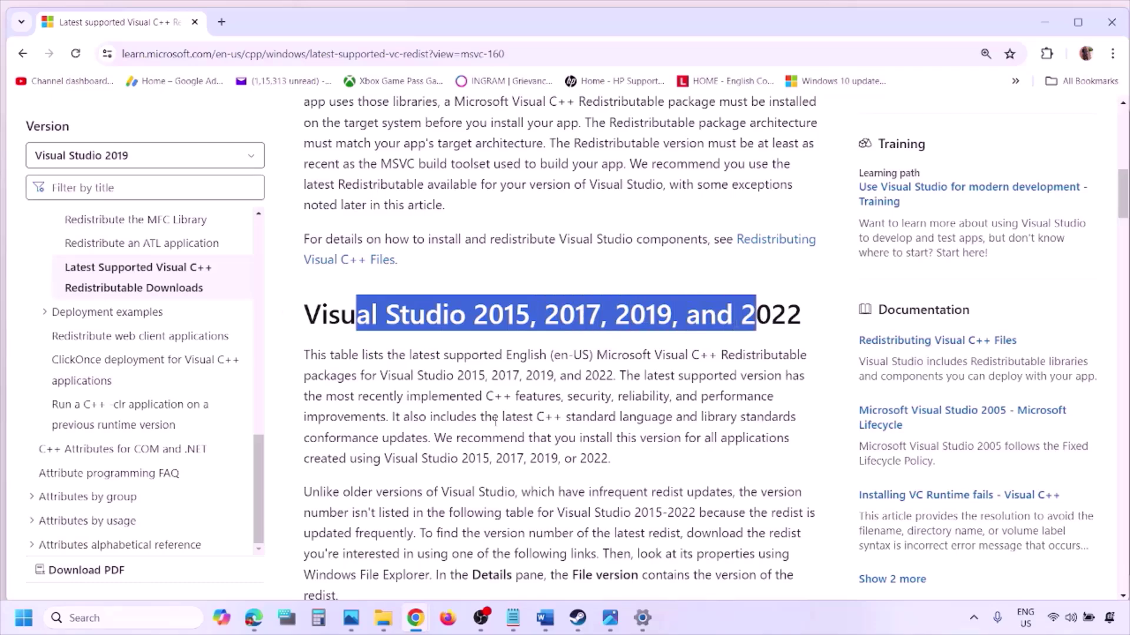
pyautogui.scroll(-10, 495, 420)
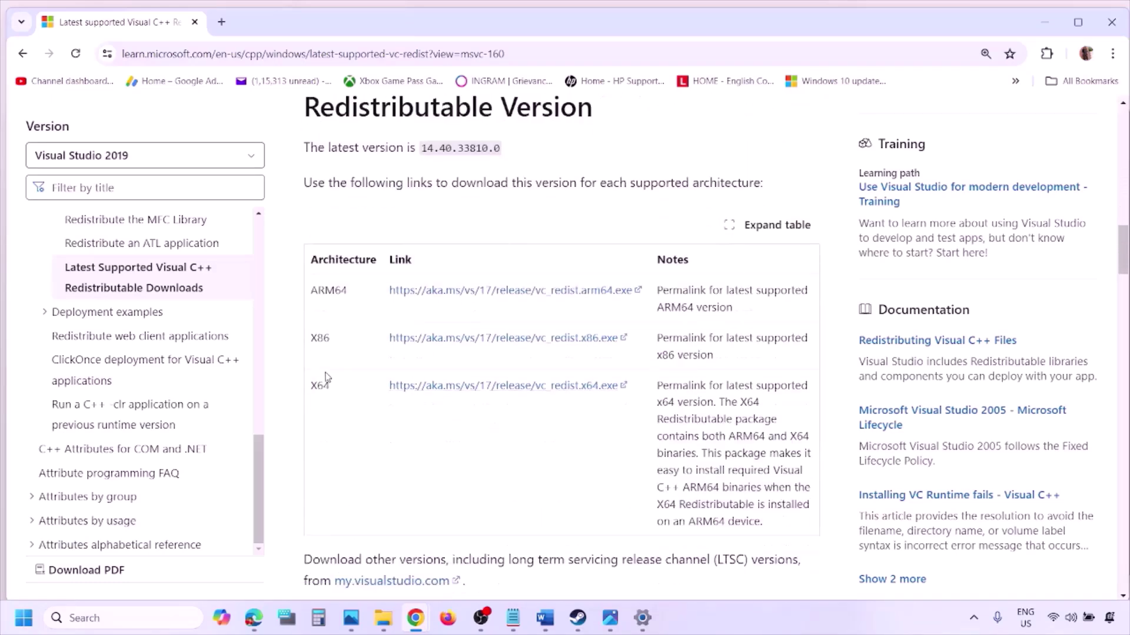
# - Point out the X86 and X64 rows, download and run vc_redist.x86.exe, and start repairing the x86 Redistributable
pyautogui.doubleClick(318, 339)
pyautogui.doubleClick(320, 387)
pyautogui.doubleClick(318, 337)
pyautogui.moveTo(318, 337); pyautogui.dragTo(555, 344)
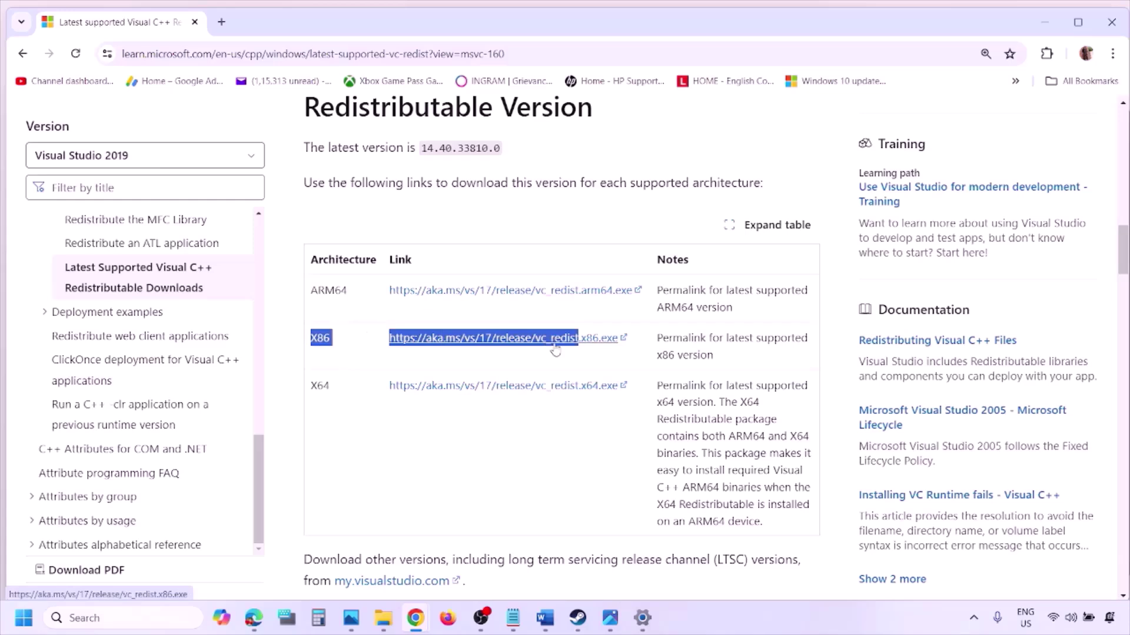
pyautogui.click(554, 347)
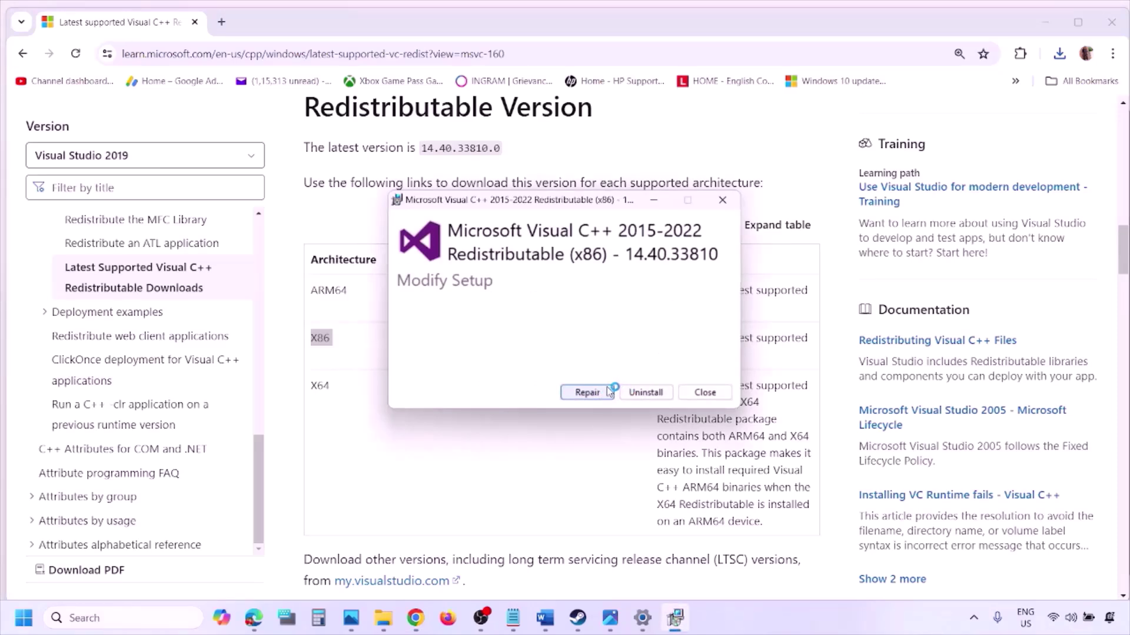
pyautogui.click(606, 392)
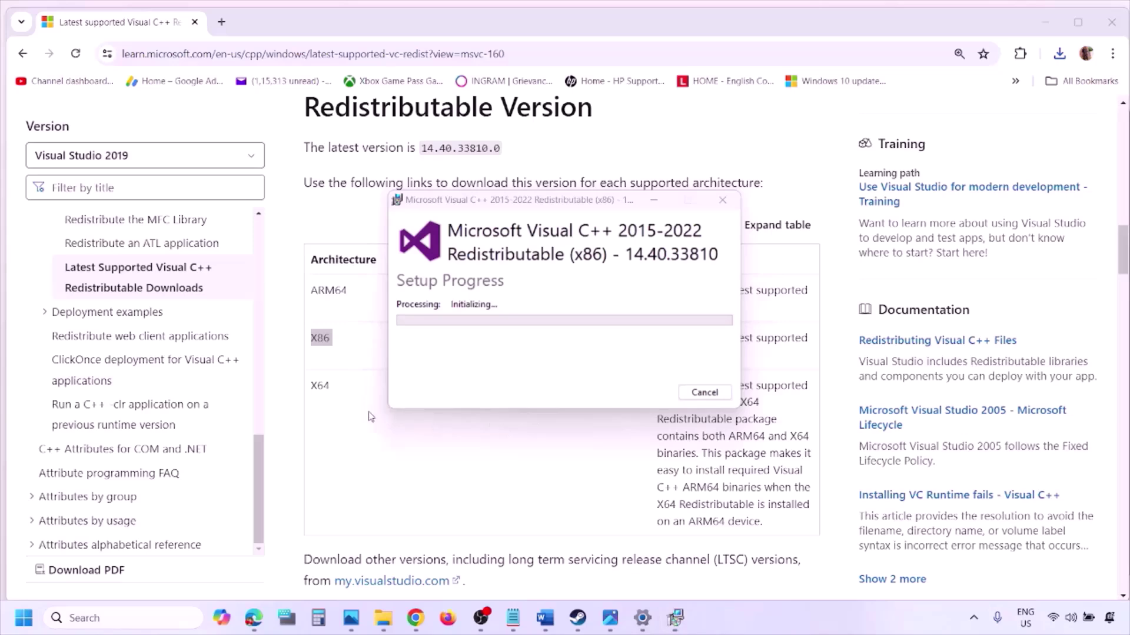
# - Download and run vc_redist.x64.exe, start repairing the x64 Redistributable, and place the two setup windows side by side
pyautogui.doubleClick(317, 387)
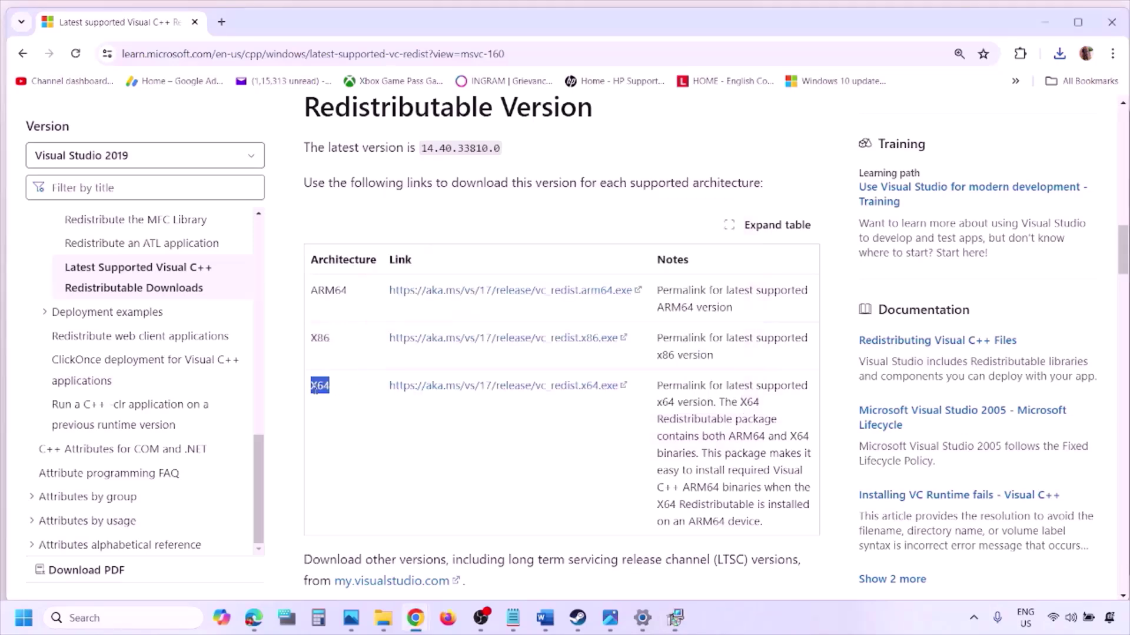
pyautogui.click(504, 389)
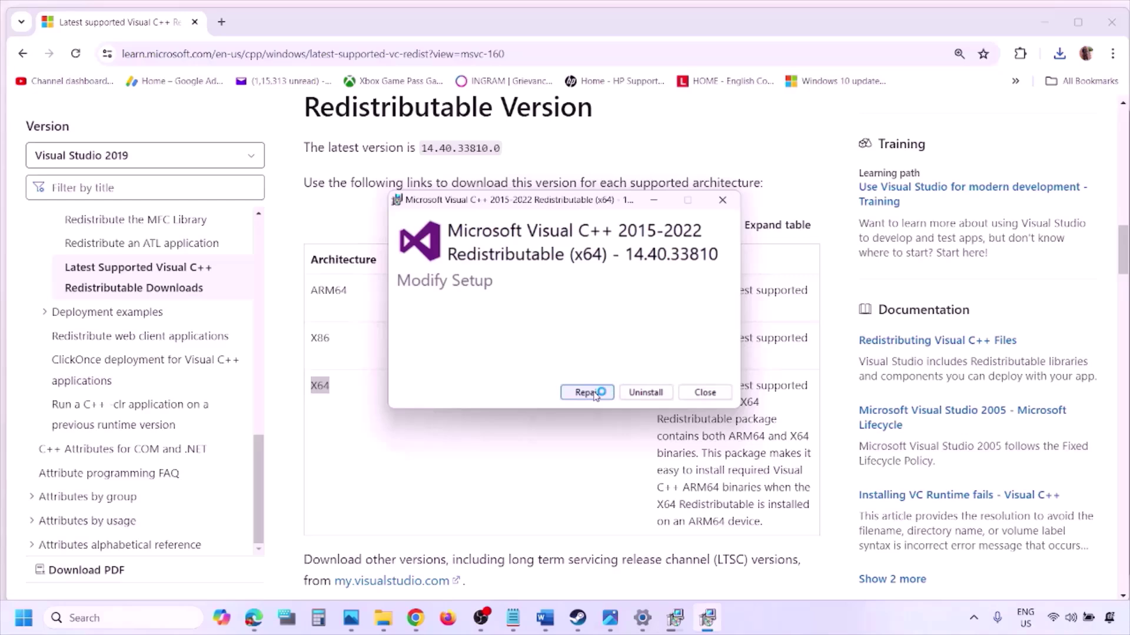
pyautogui.click(590, 392)
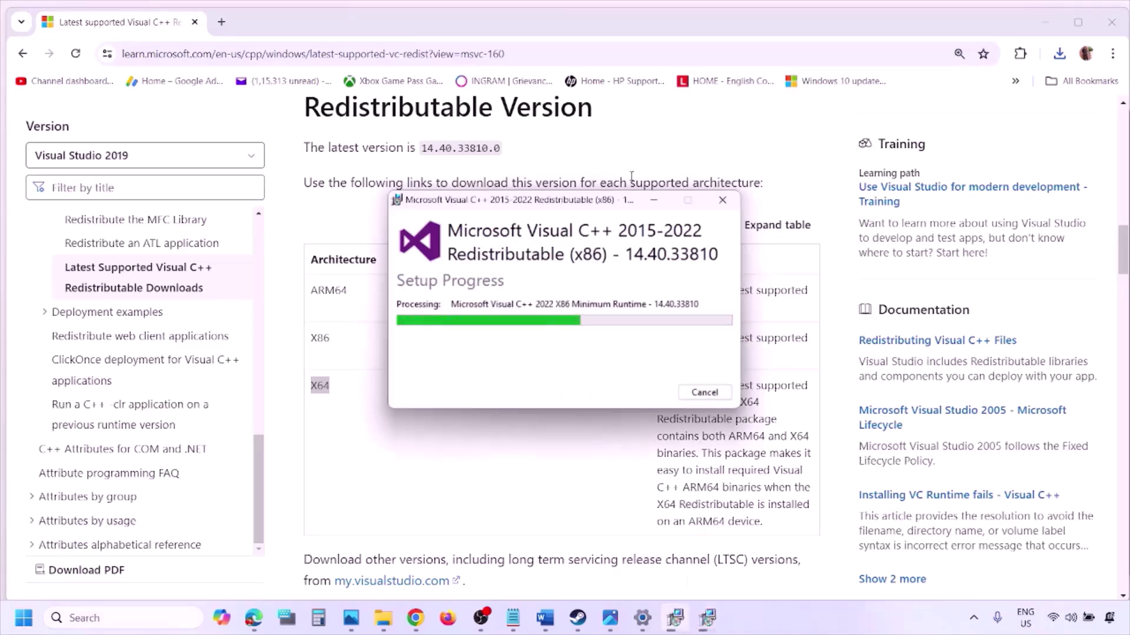
pyautogui.moveTo(621, 200); pyautogui.dragTo(359, 251)
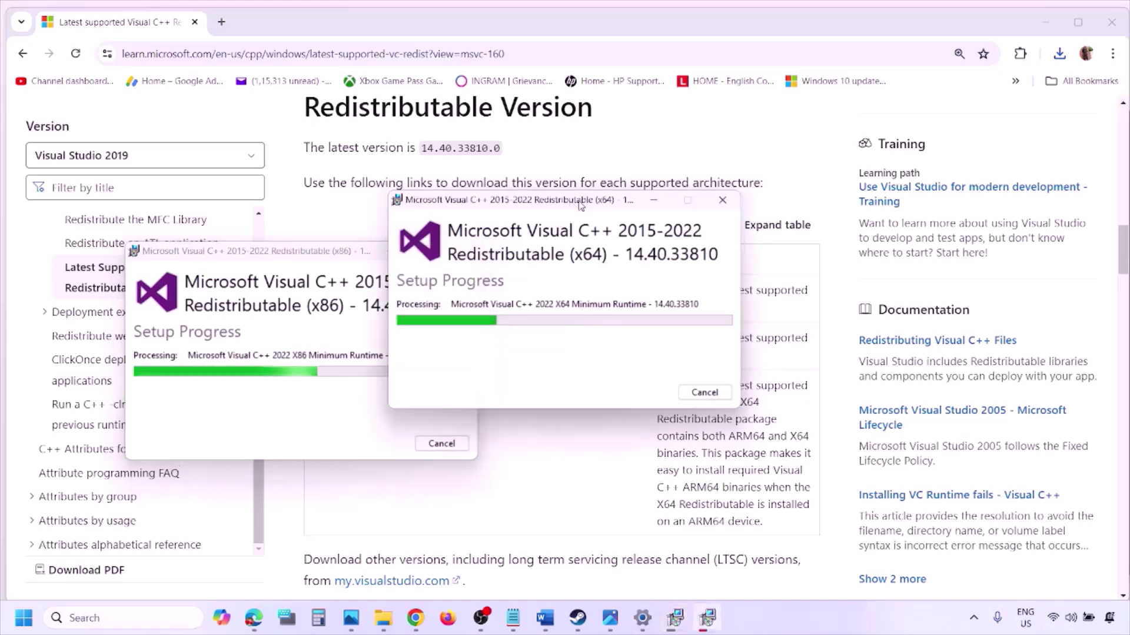
pyautogui.moveTo(573, 218); pyautogui.dragTo(714, 268)
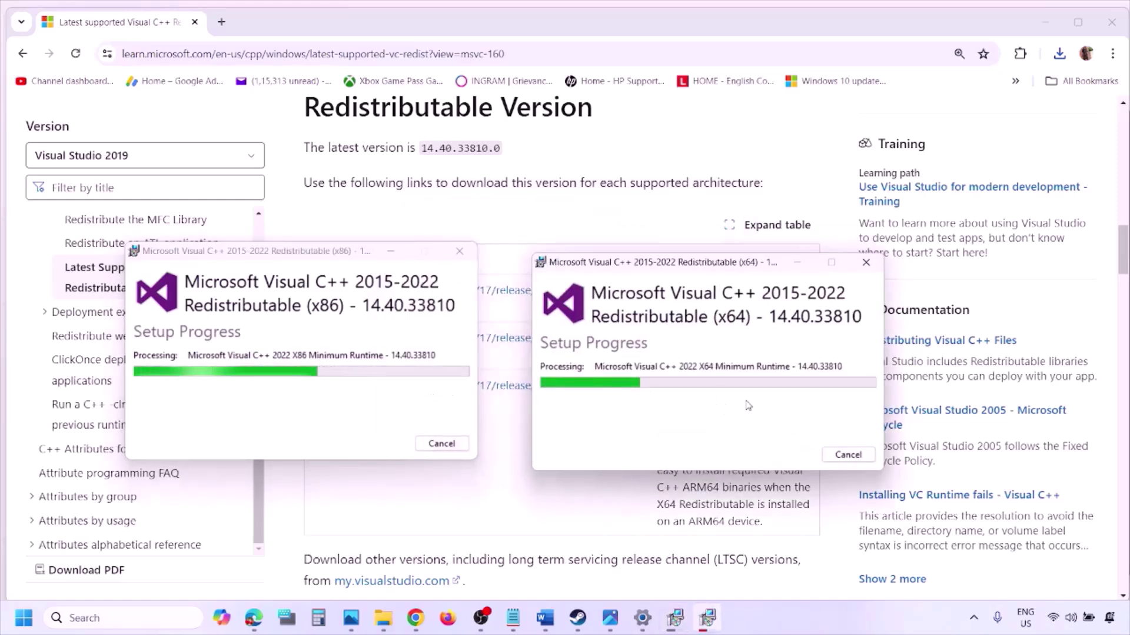
# - Bring the browser to the front, show the Restart option among the power options, and close them without restarting
pyautogui.click(498, 509)
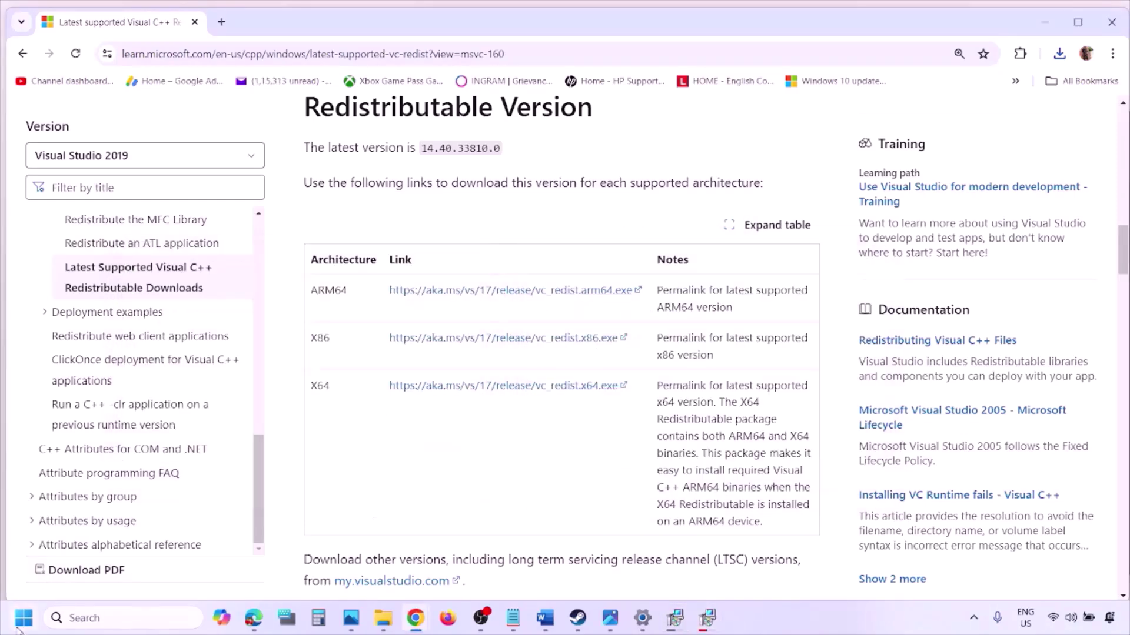
pyautogui.click(19, 626)
pyautogui.click(428, 568)
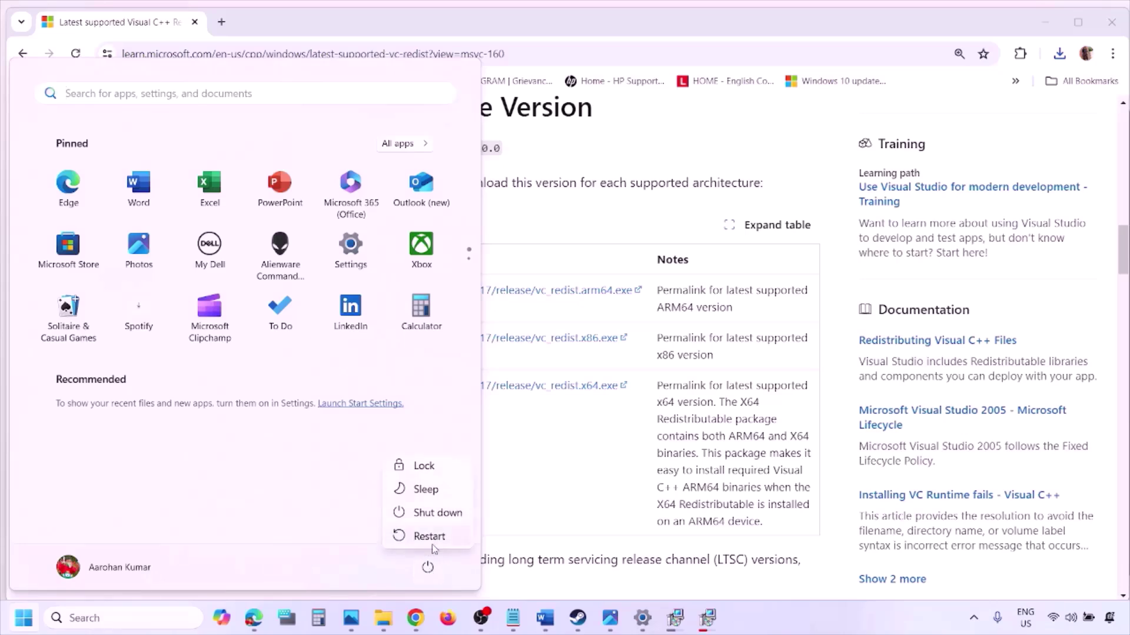
pyautogui.click(585, 500)
pyautogui.click(585, 500)
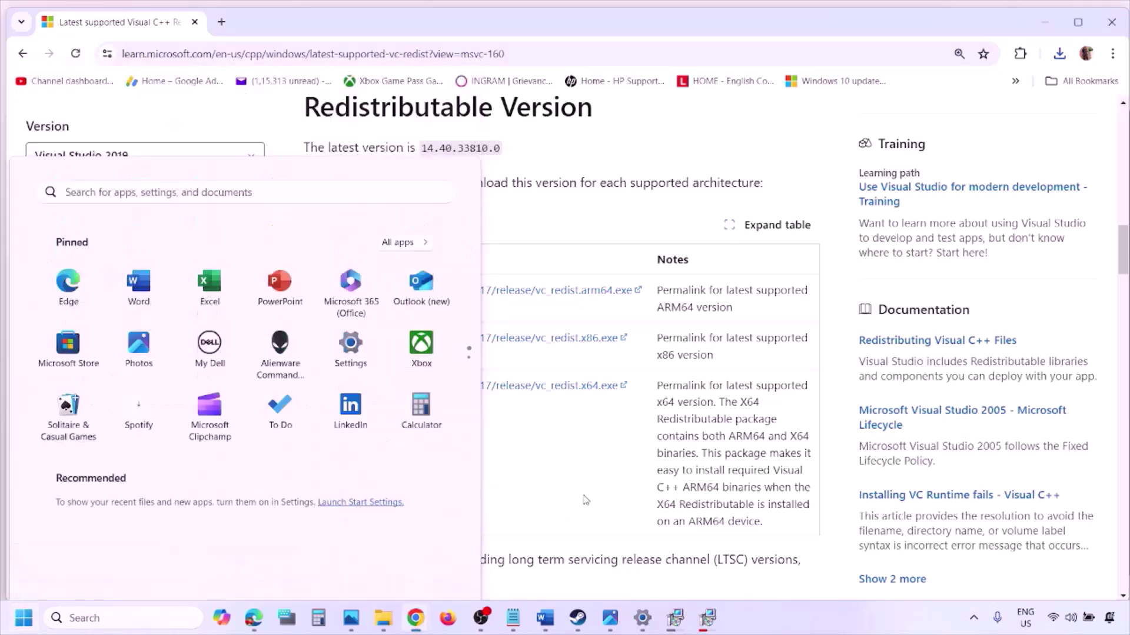
# - Maximize the Word notes and highlight the Step 9 advice on unplugging external devices and additional USB adapters
pyautogui.click(544, 618)
pyautogui.scroll(-5, 484, 399)
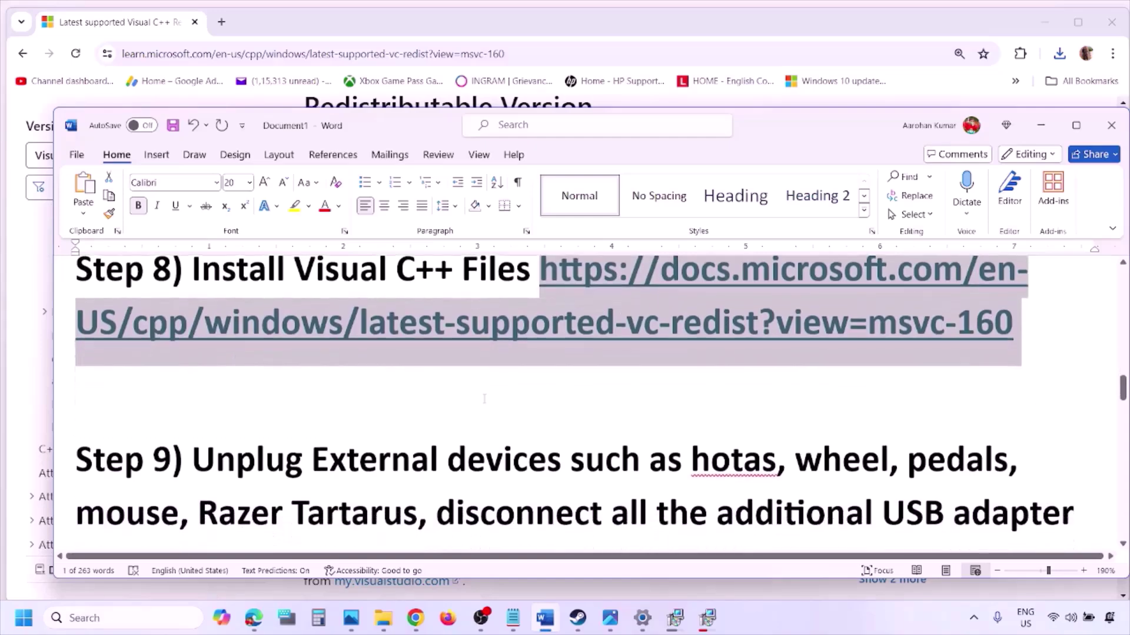
pyautogui.click(1078, 125)
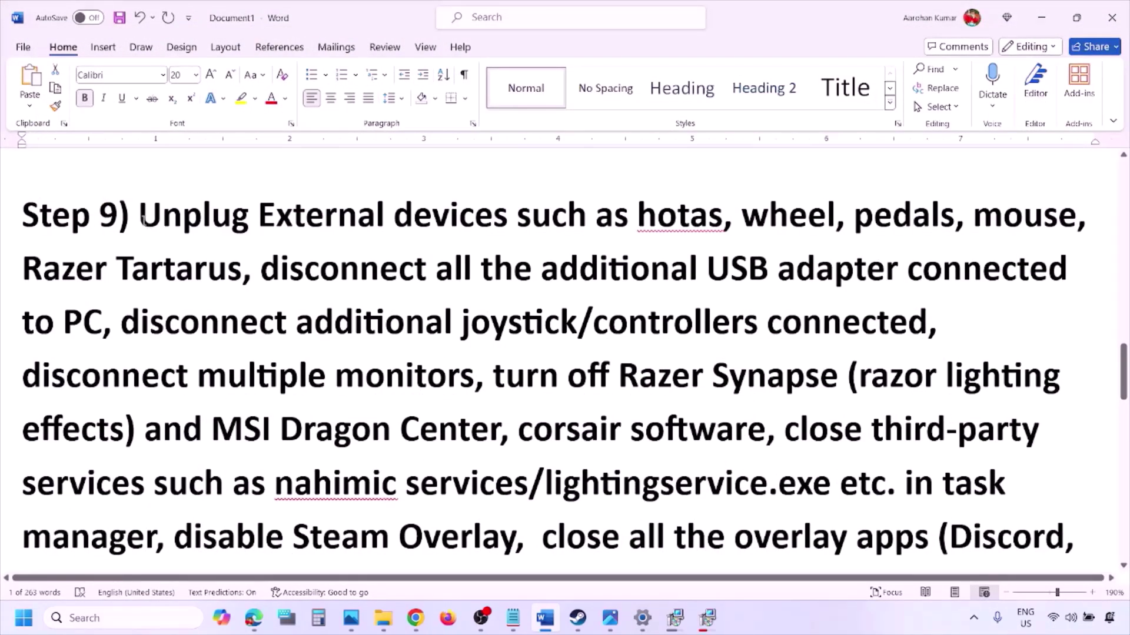
pyautogui.moveTo(142, 220); pyautogui.dragTo(900, 272)
pyautogui.click(836, 266)
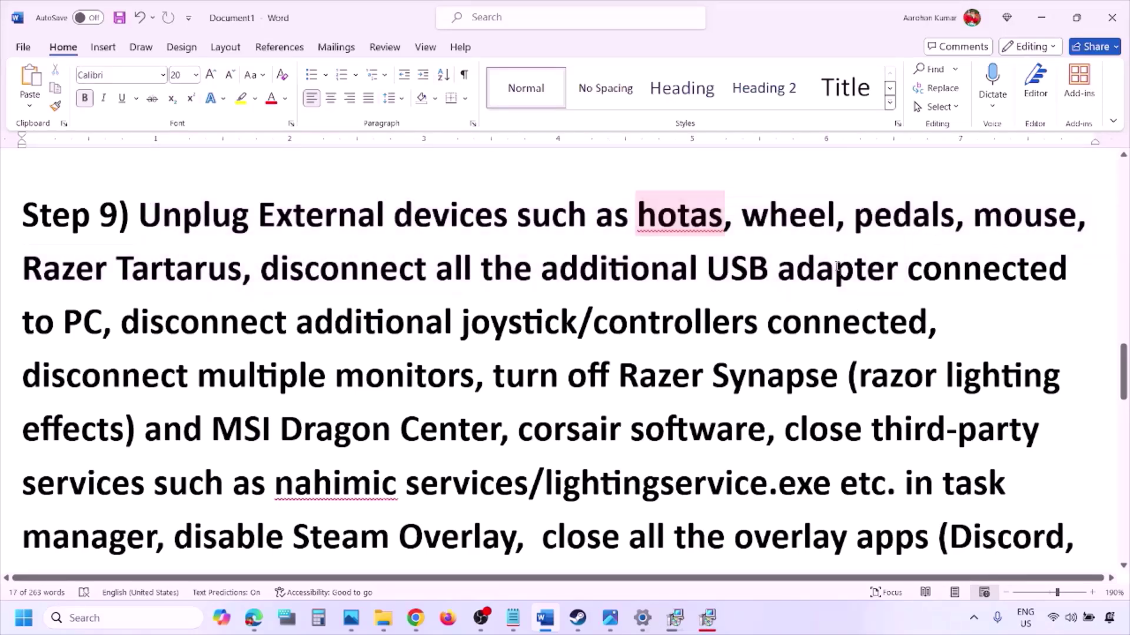
# - Highlight the Step 9 advice on disconnecting controllers and multiple monitors, and on turning off Razer Synapse, MSI Dragon Center and third-party services
pyautogui.moveTo(129, 321); pyautogui.dragTo(927, 330)
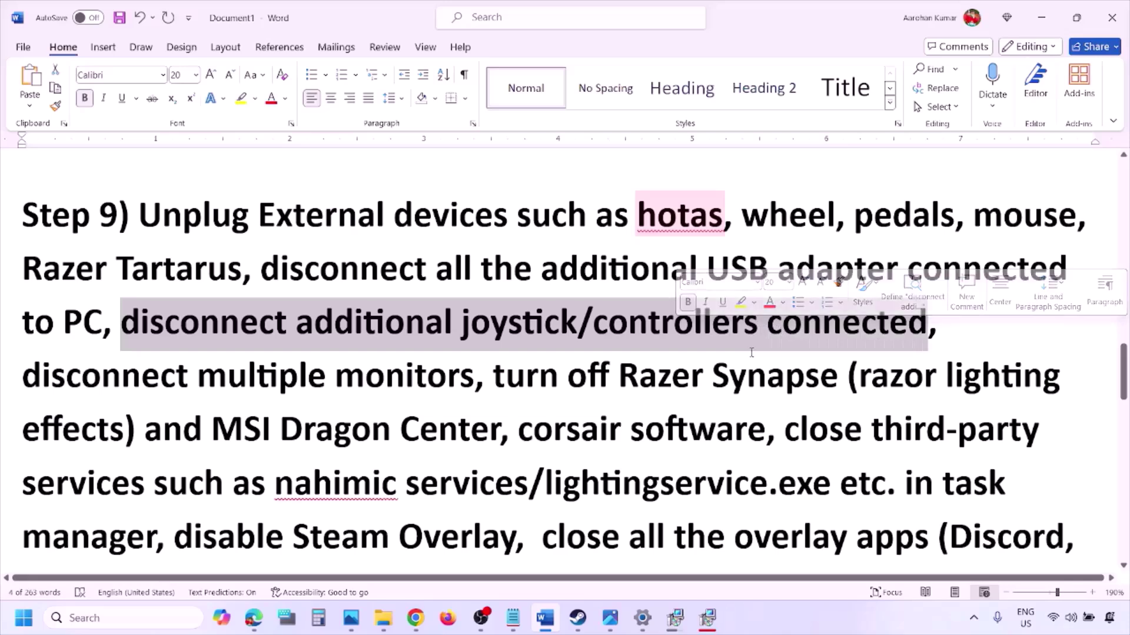
pyautogui.click(747, 376)
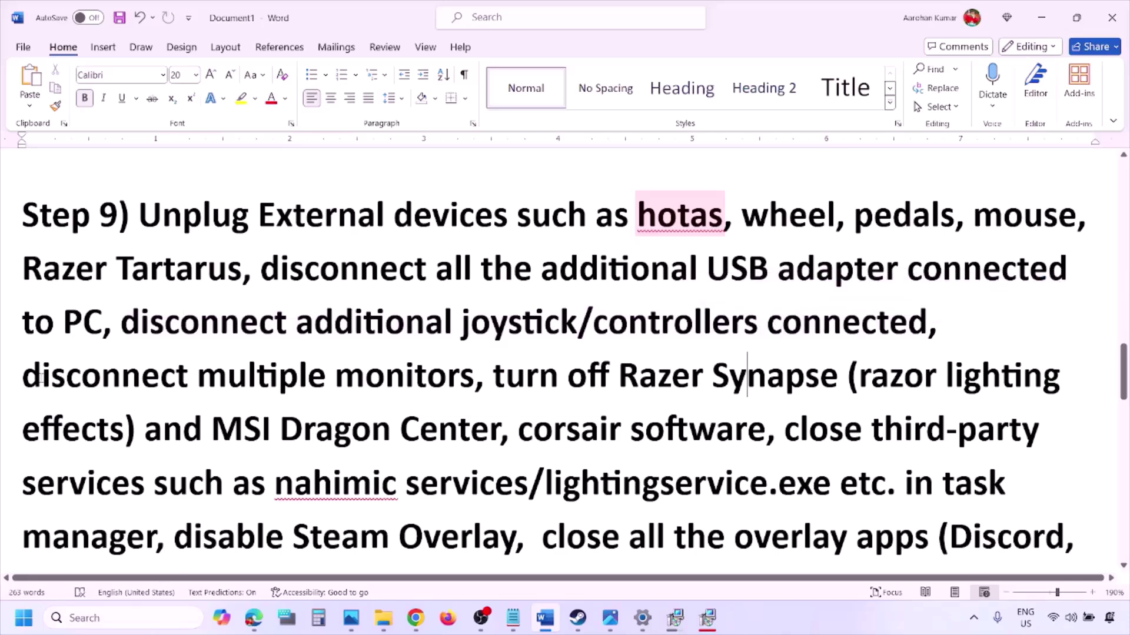
pyautogui.moveTo(40, 380); pyautogui.dragTo(394, 379)
pyautogui.scroll(-1, 468, 336)
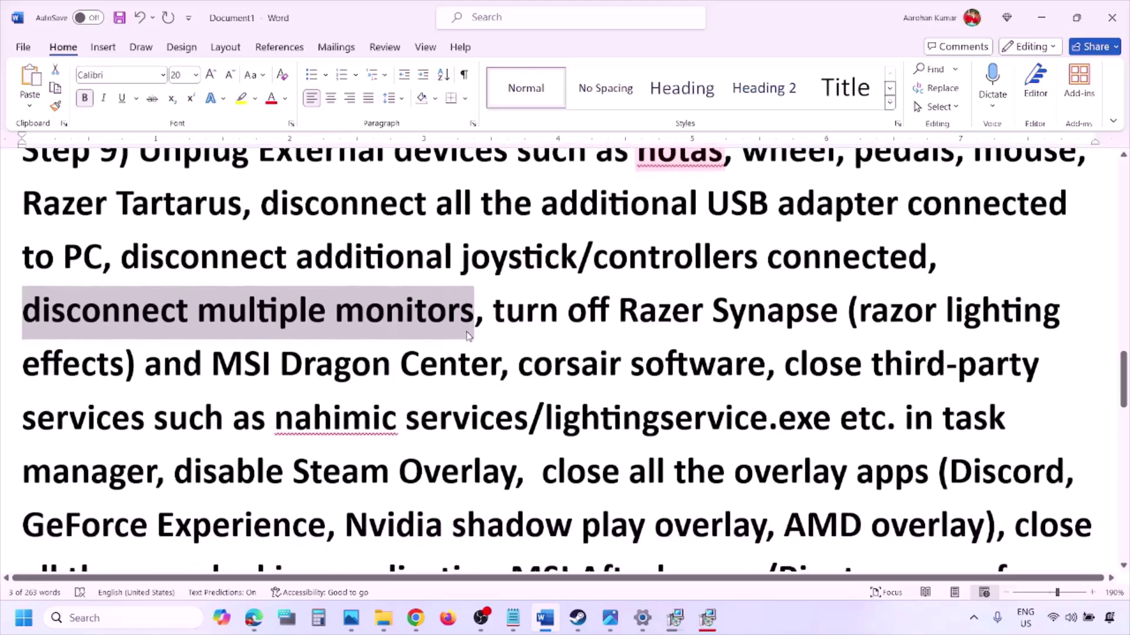
pyautogui.moveTo(497, 309); pyautogui.dragTo(157, 468)
pyautogui.scroll(-1, 204, 406)
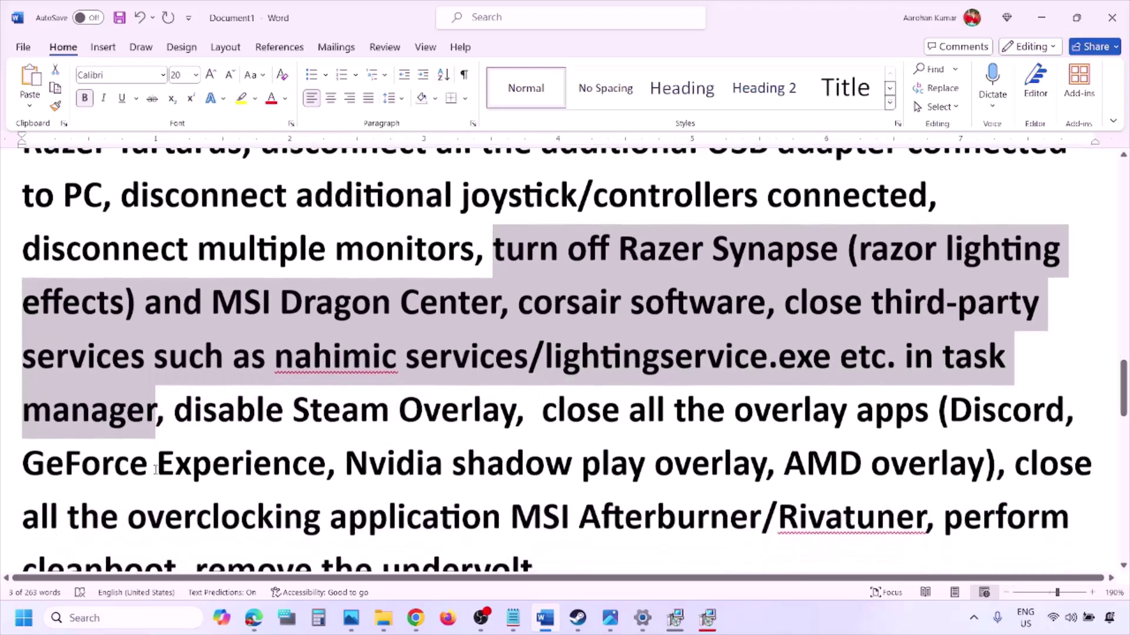
# - Highlight "disable Steam Overlay" in Step 9, and view the screenshot 0.png of the Steam game's Properties option and the following image
pyautogui.moveTo(210, 405); pyautogui.dragTo(521, 409)
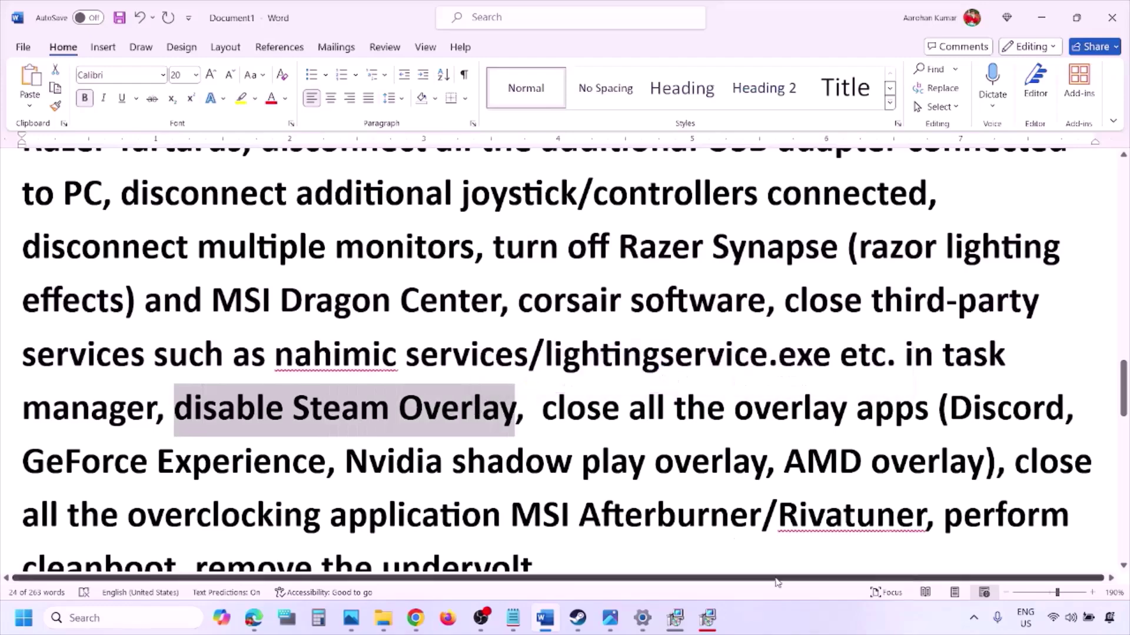
pyautogui.click(781, 625)
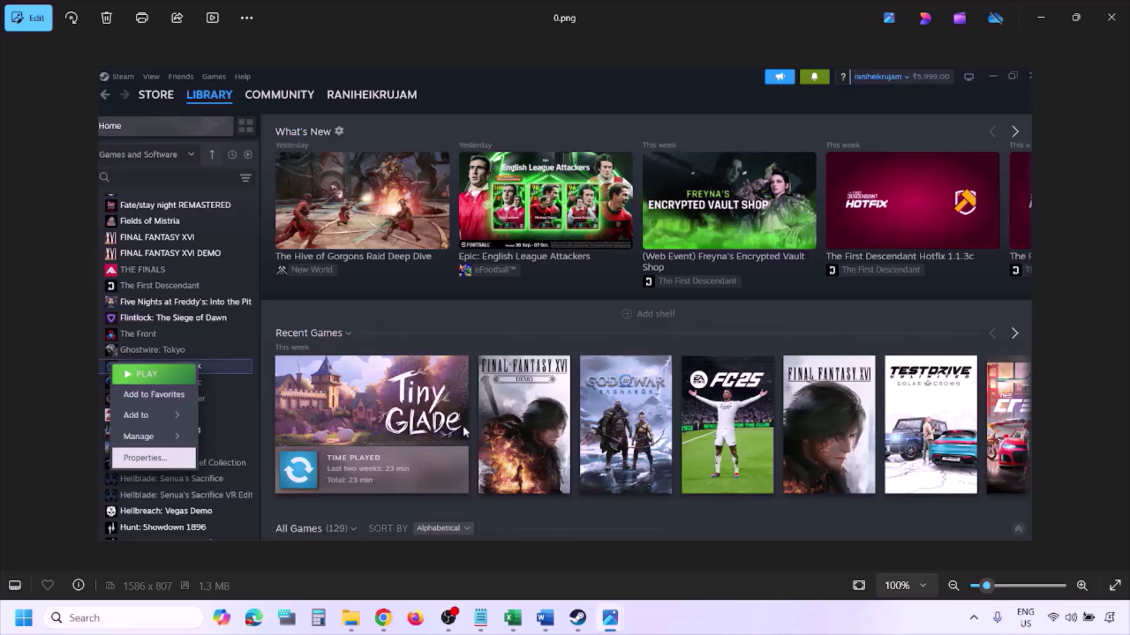
pyautogui.press('Right')
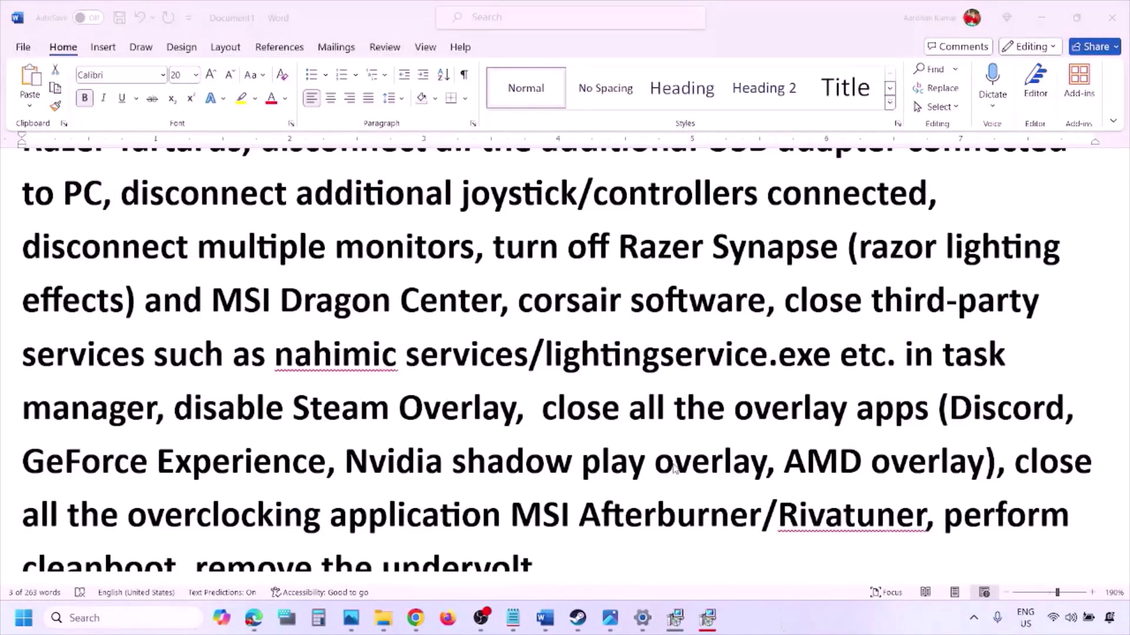
# - Return to the overlay advice in Step 9, and locate the Game Overlay settings in Discord
pyautogui.scroll(-2, 675, 468)
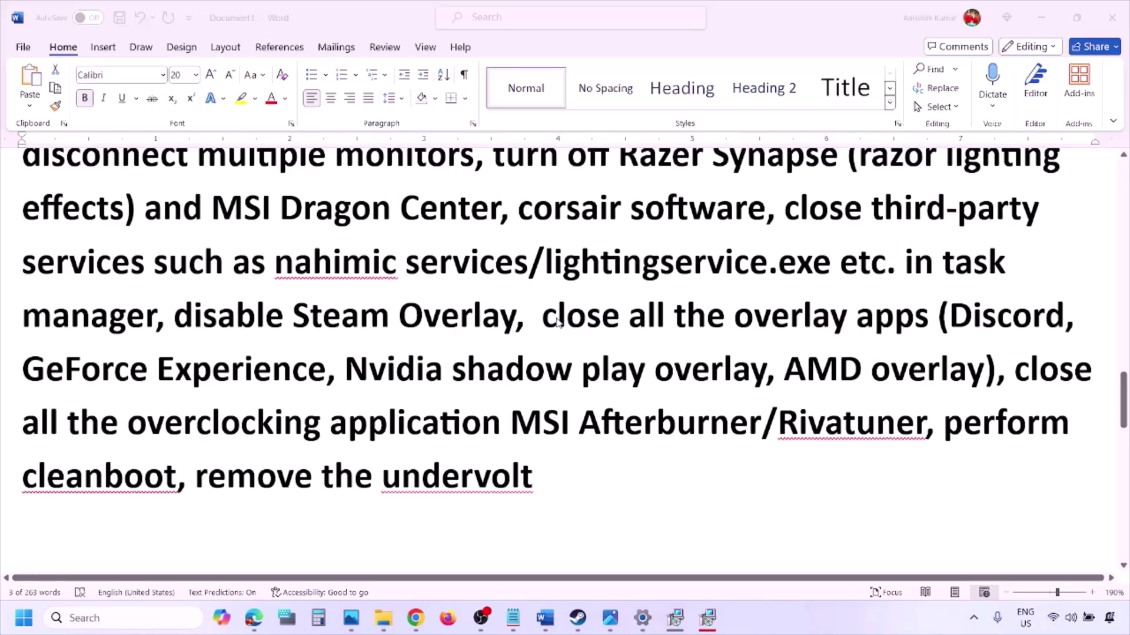
pyautogui.moveTo(515, 318); pyautogui.dragTo(174, 317)
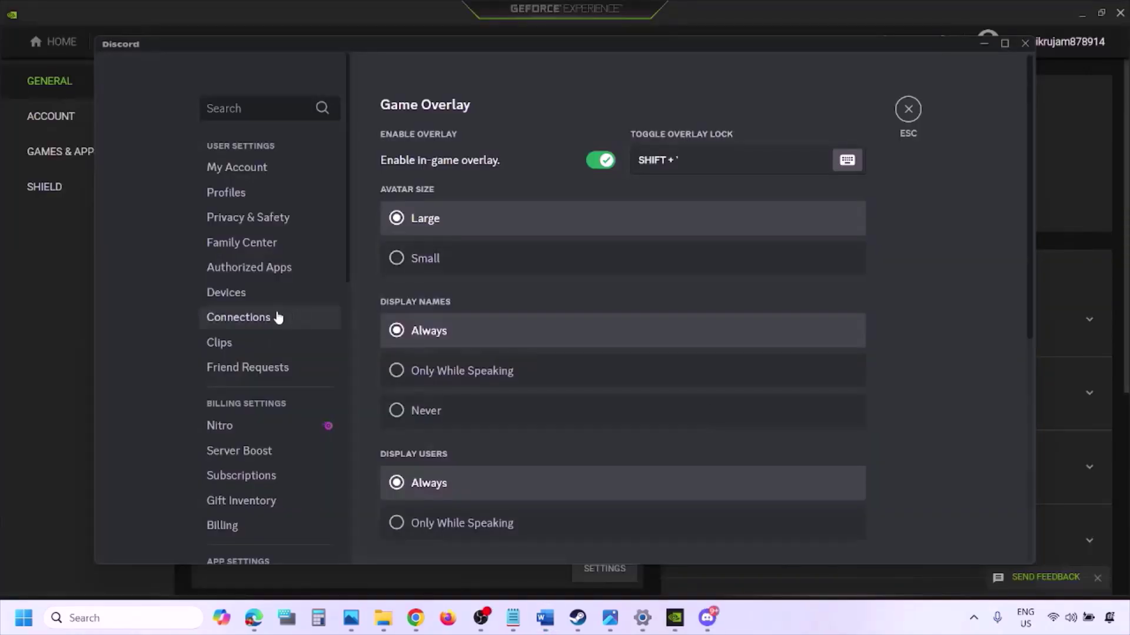
pyautogui.scroll(-10, 278, 318)
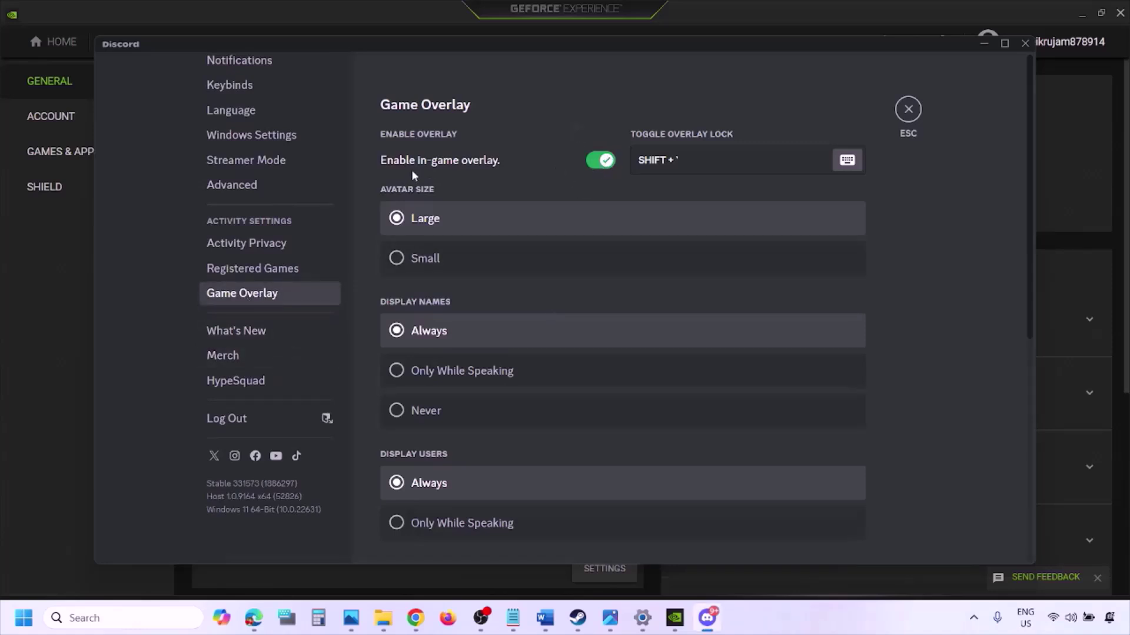
# - Turn off the in-game overlay in Discord and in GeForce Experience
pyautogui.click(595, 160)
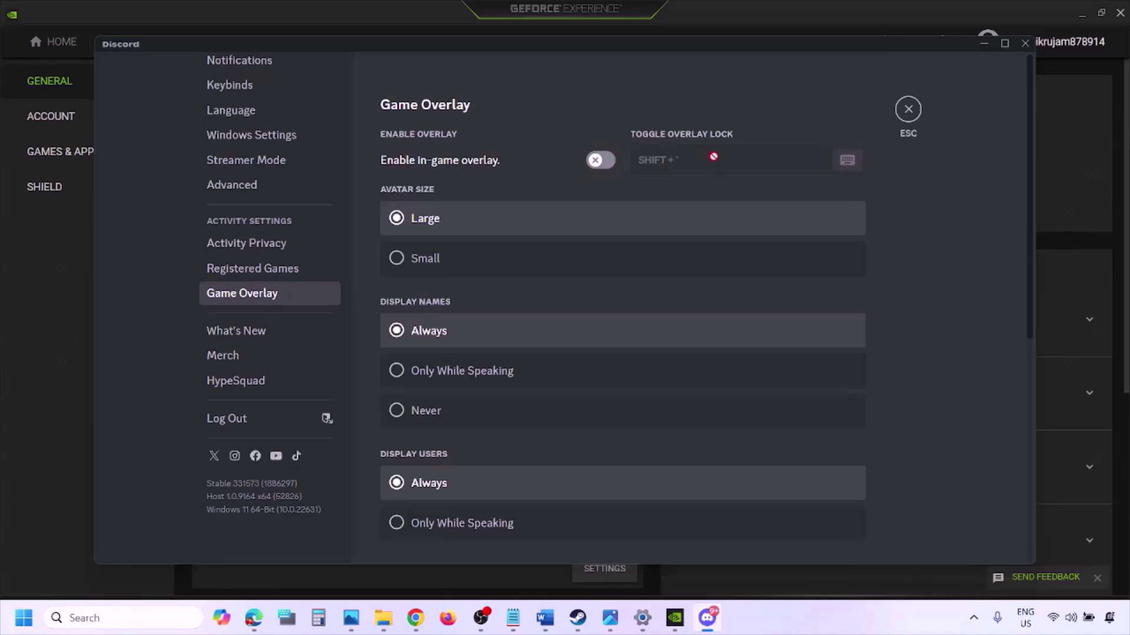
pyautogui.click(676, 619)
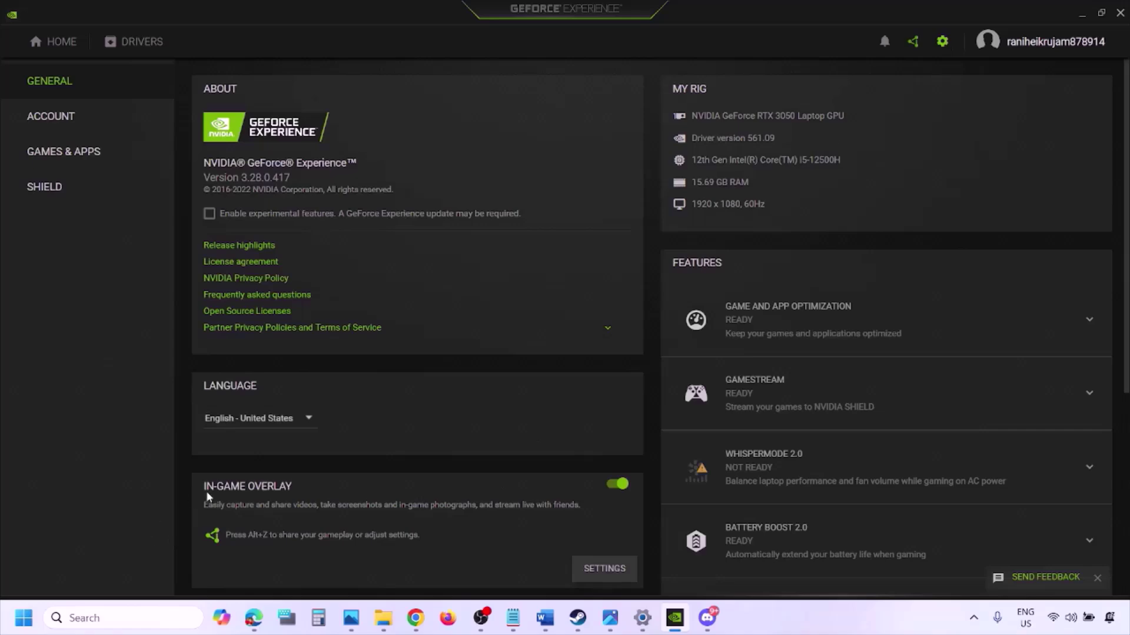
pyautogui.click(616, 485)
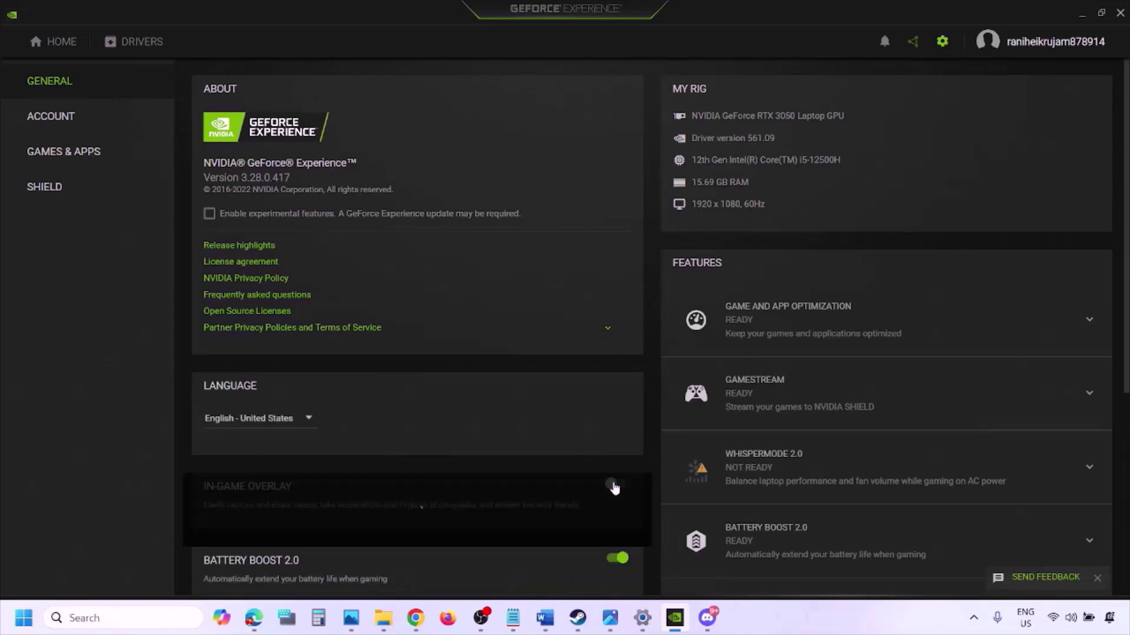
# - Return to the Word notes and highlight "close all the overlay apps" in Step 9
pyautogui.click(542, 625)
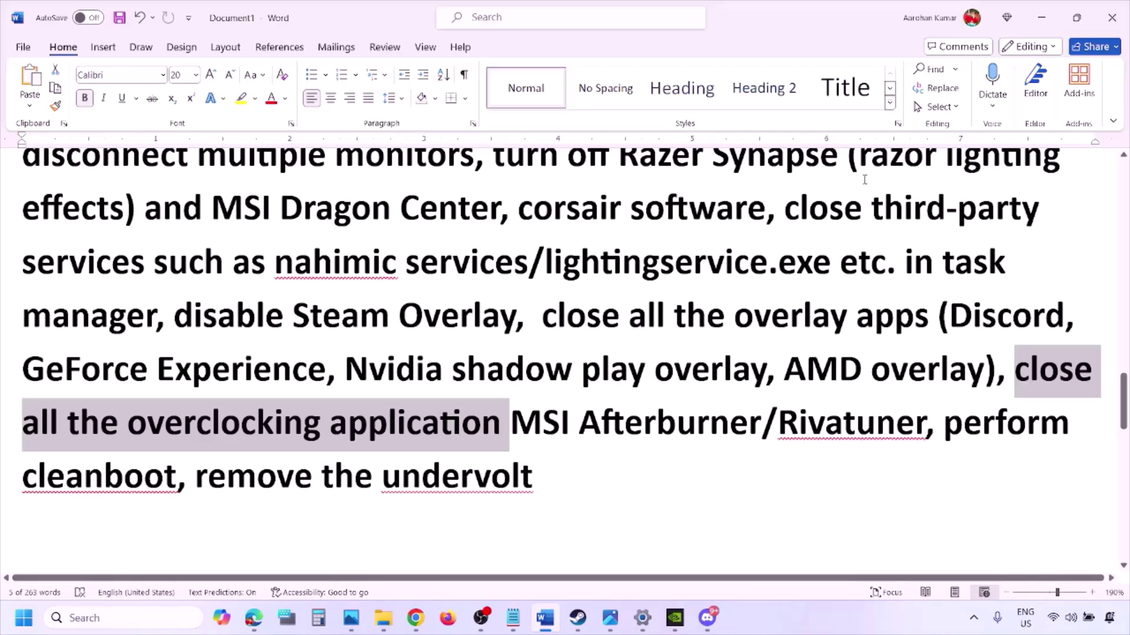
pyautogui.scroll(2, 809, 237)
pyautogui.scroll(-2, 809, 238)
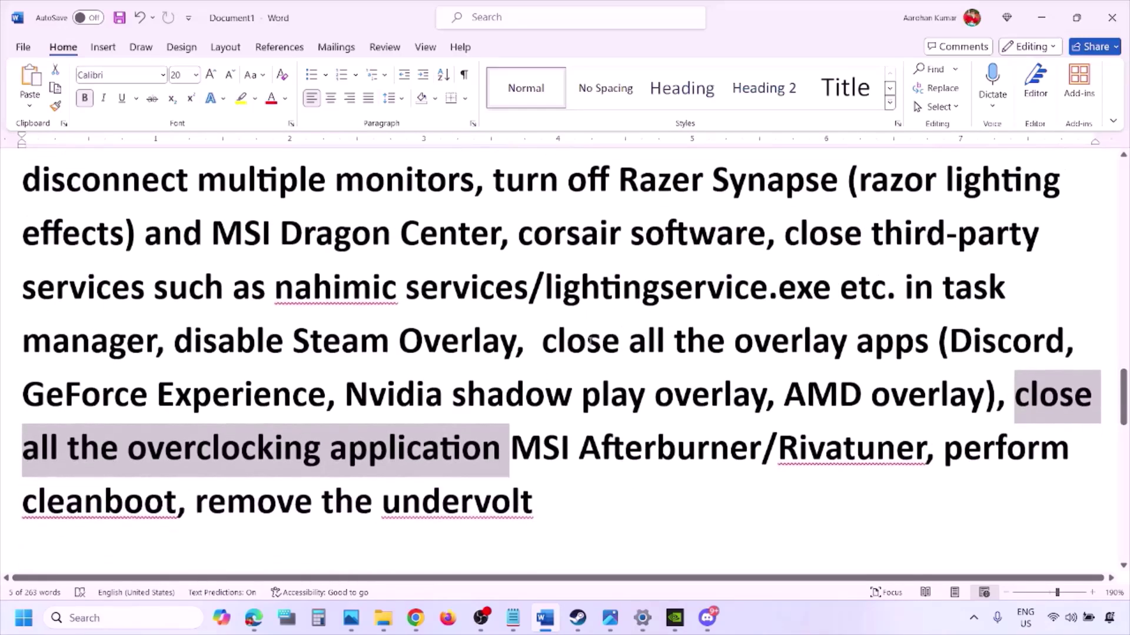
pyautogui.moveTo(557, 344); pyautogui.dragTo(881, 353)
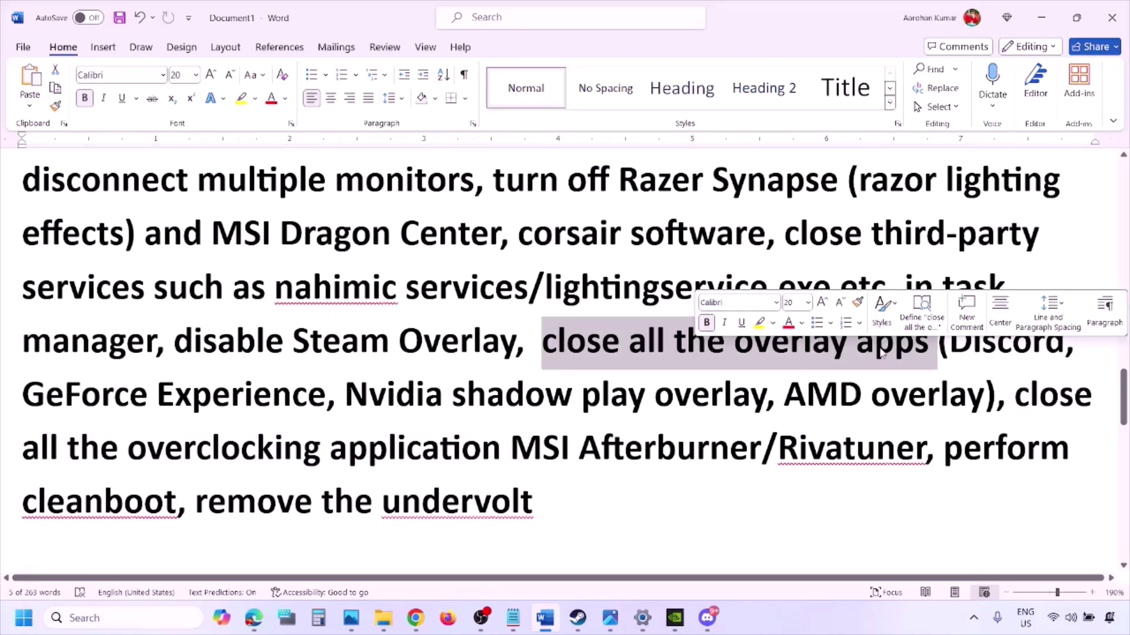
pyautogui.click(620, 347)
pyautogui.moveTo(544, 343); pyautogui.dragTo(936, 347)
# - Quit the background apps running in the system tray, including Discord, the NVIDIA app and Logitech G HUB
pyautogui.click(976, 622)
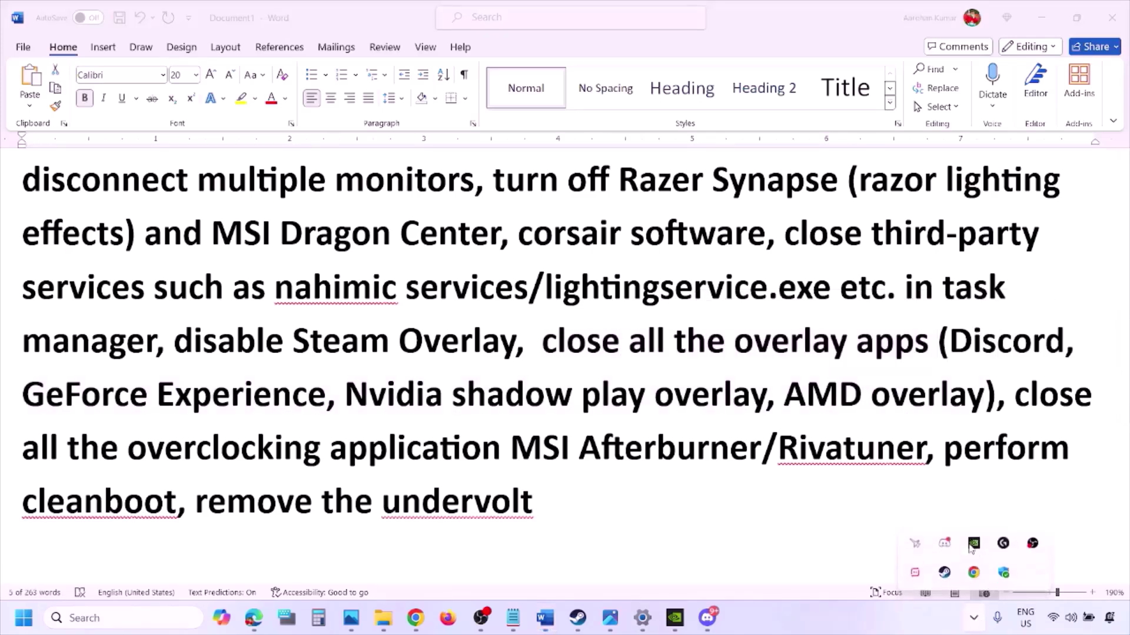
pyautogui.rightClick(945, 546)
pyautogui.click(1000, 533)
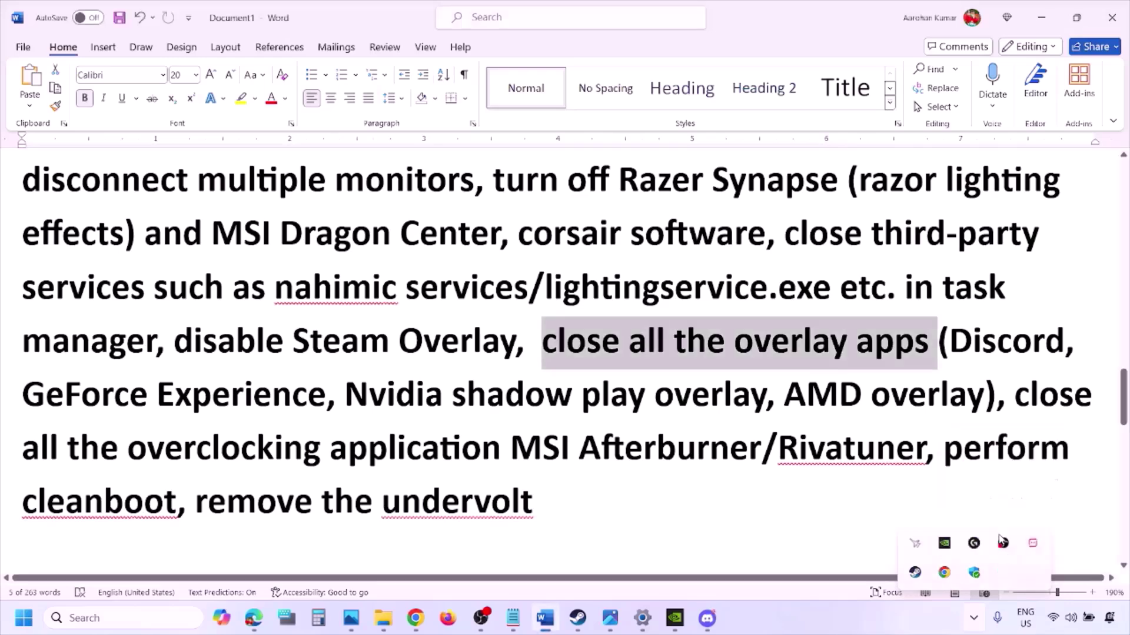
pyautogui.rightClick(943, 546)
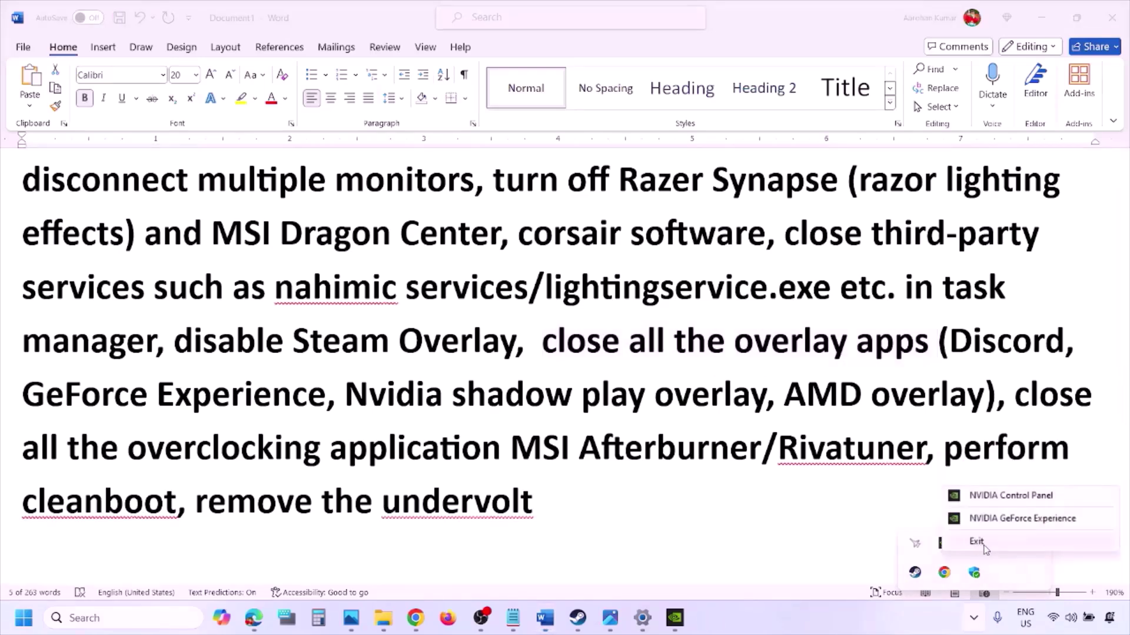
pyautogui.click(979, 542)
pyautogui.rightClick(943, 546)
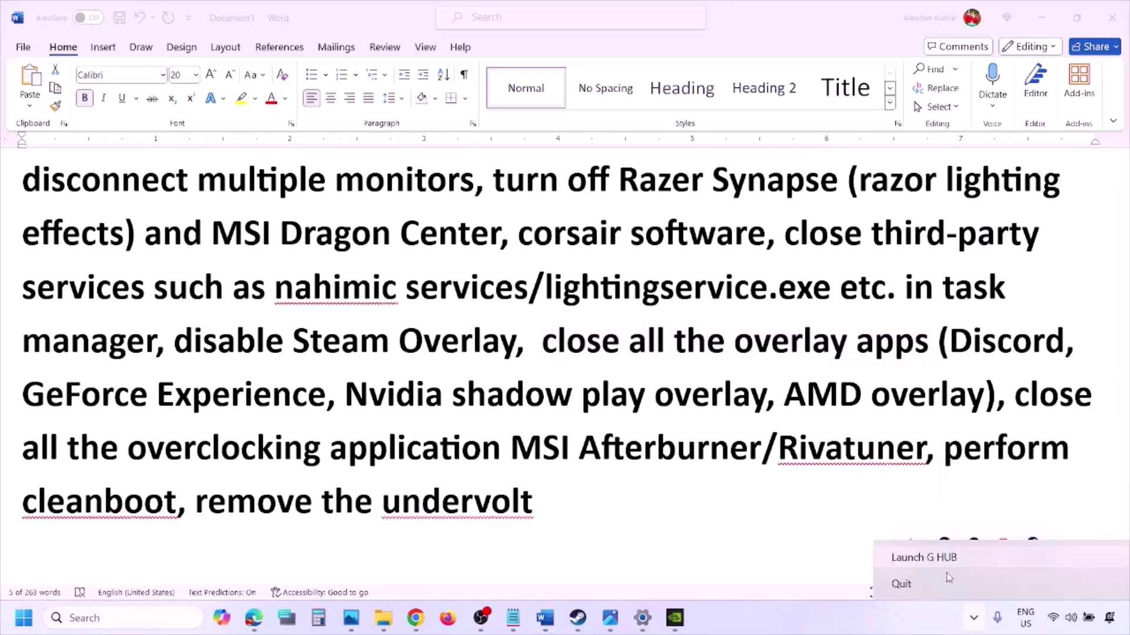
pyautogui.click(902, 583)
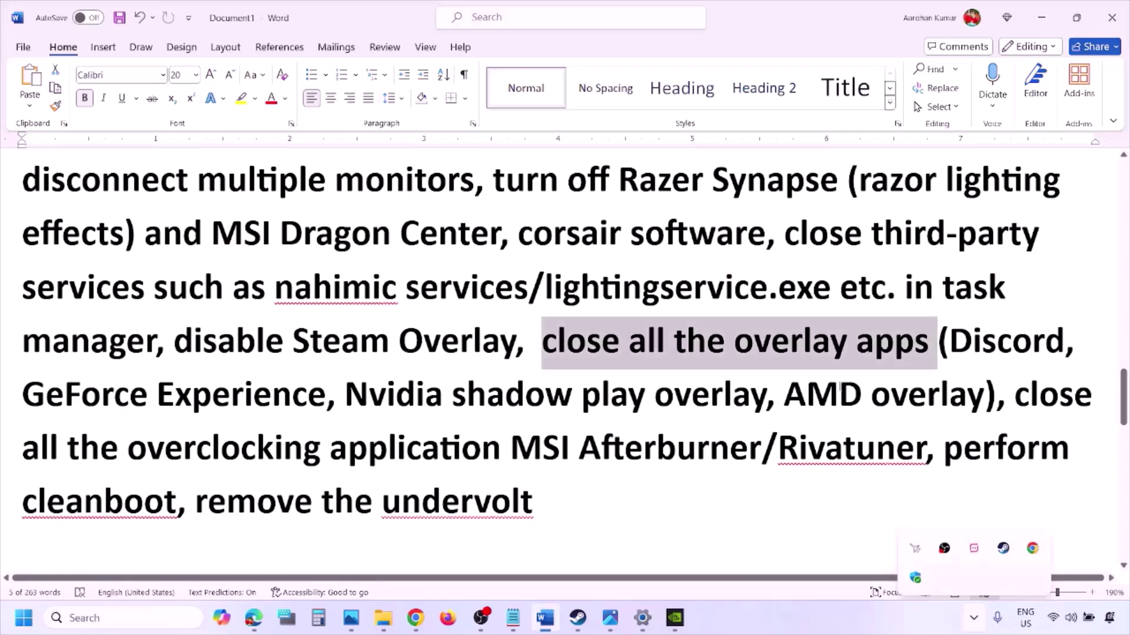
pyautogui.click(973, 618)
pyautogui.rightClick(974, 544)
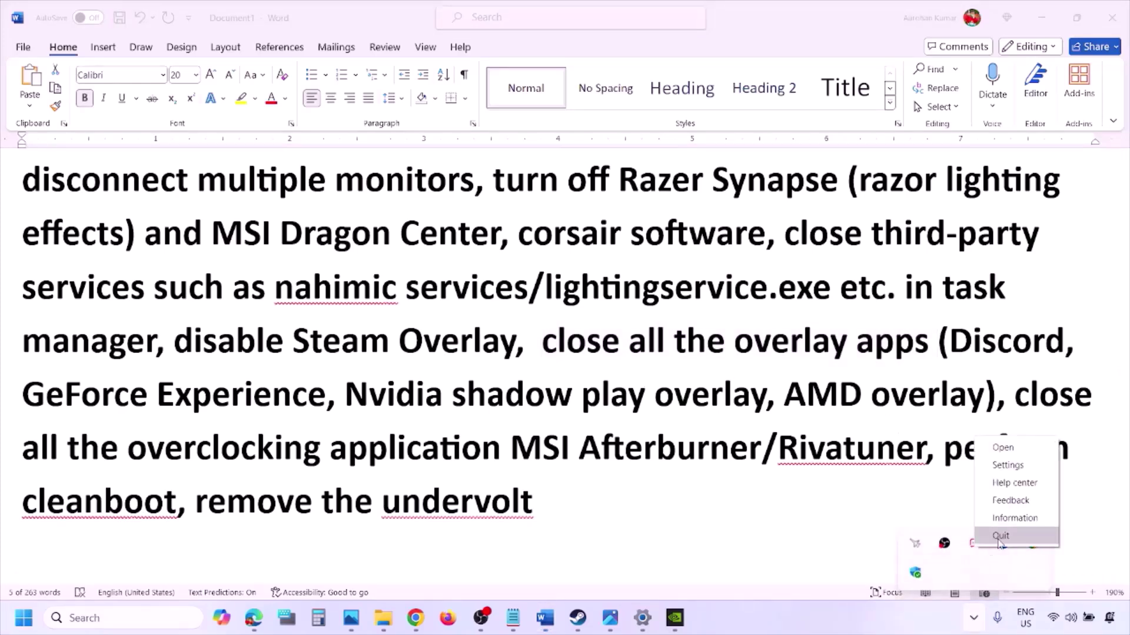
pyautogui.click(1001, 535)
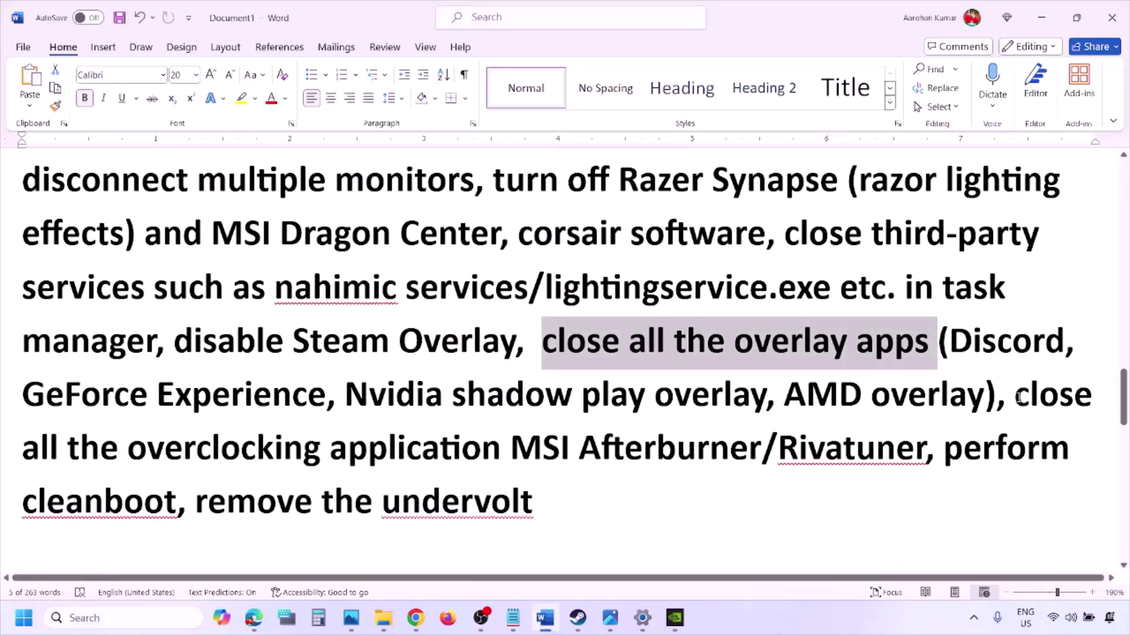
# - Highlight the "close all the overclocking application" advice in Step 9, and close the overclocking tool running in the background
pyautogui.moveTo(1015, 396); pyautogui.dragTo(543, 450)
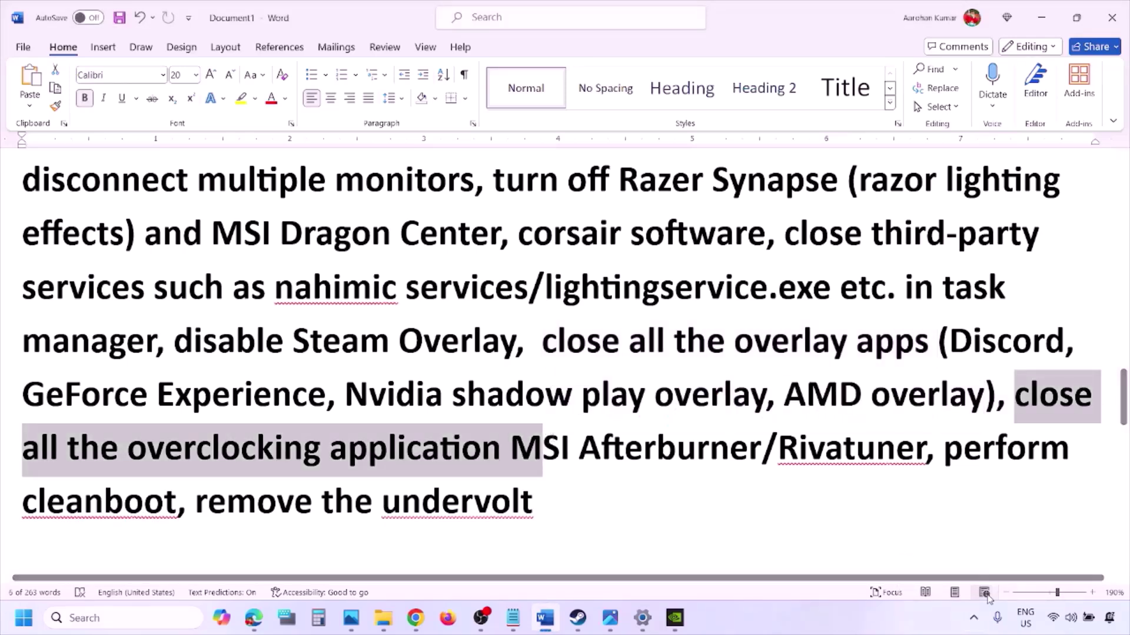
pyautogui.click(975, 616)
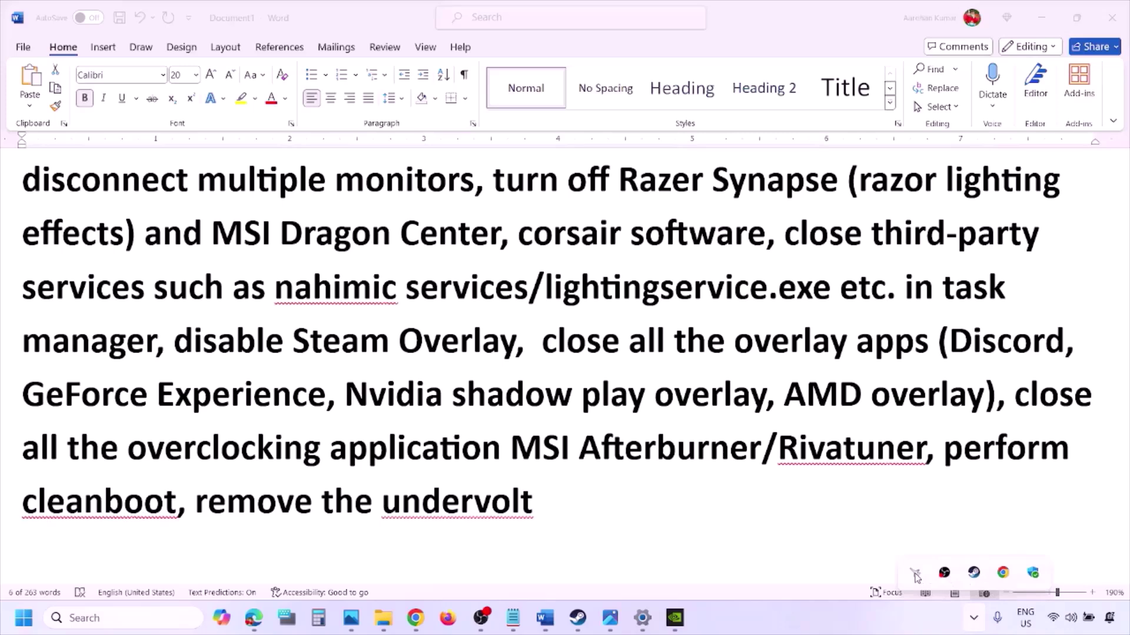
pyautogui.rightClick(913, 574)
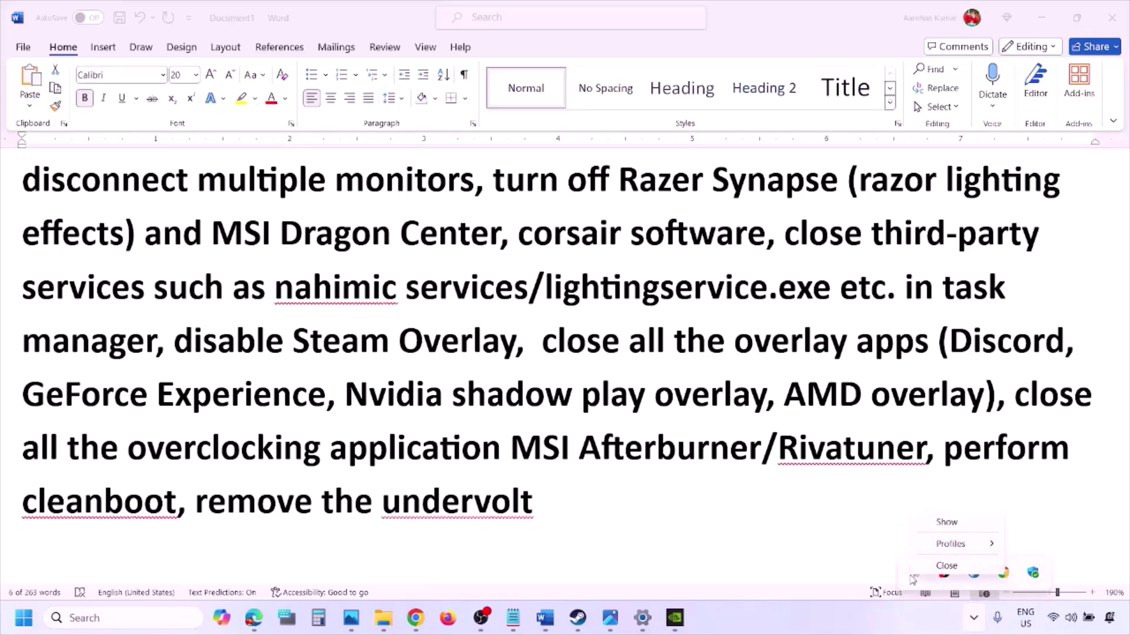
pyautogui.click(948, 566)
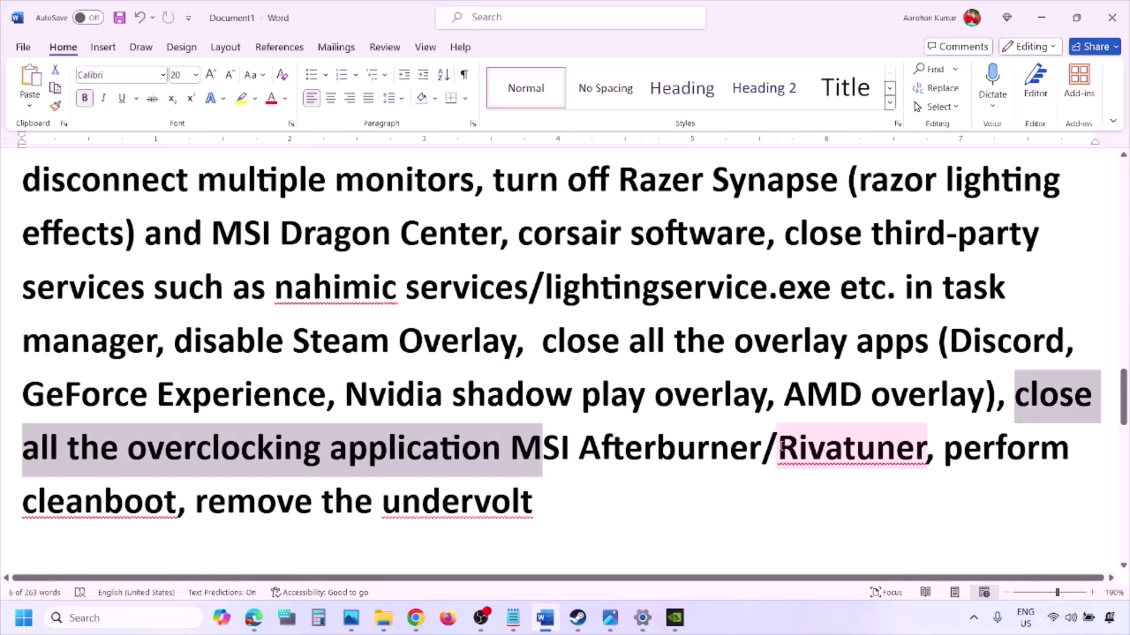
# - Highlight the clean boot advice, and in System Configuration hide all Microsoft services in the services list and confirm
pyautogui.moveTo(778, 447); pyautogui.dragTo(1040, 448)
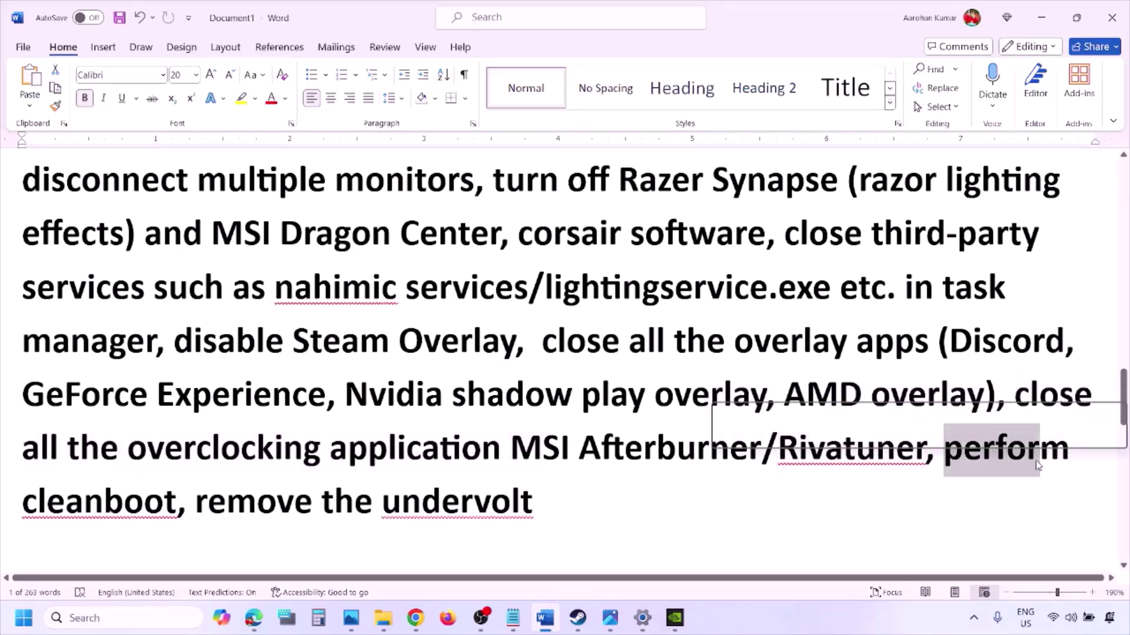
pyautogui.click(86, 617)
pyautogui.write('ystem')
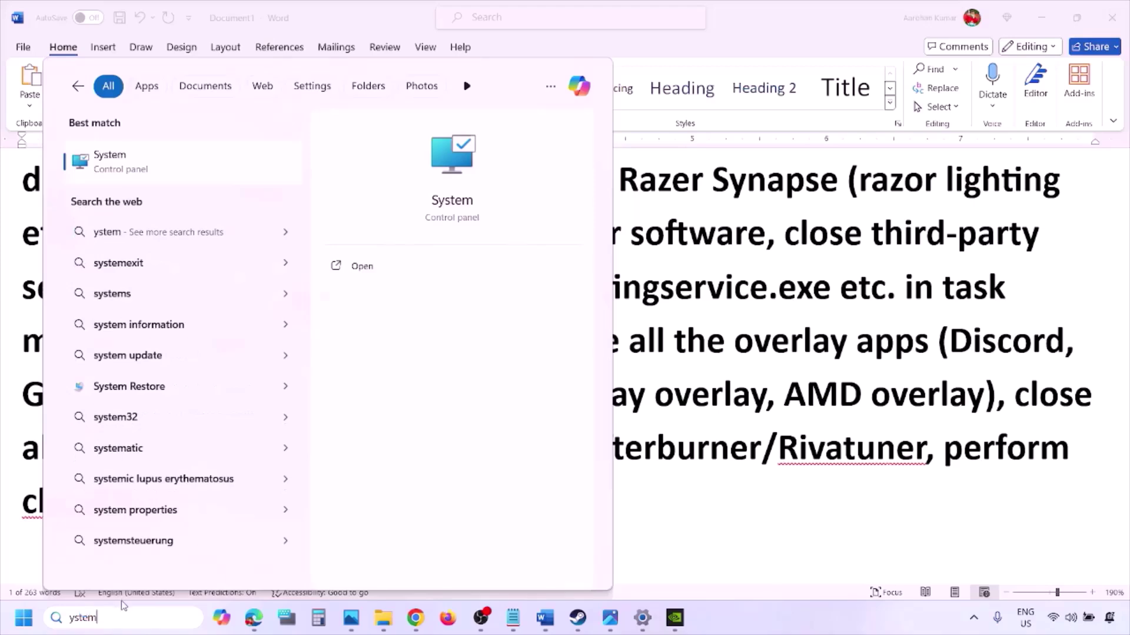
pyautogui.write('s')
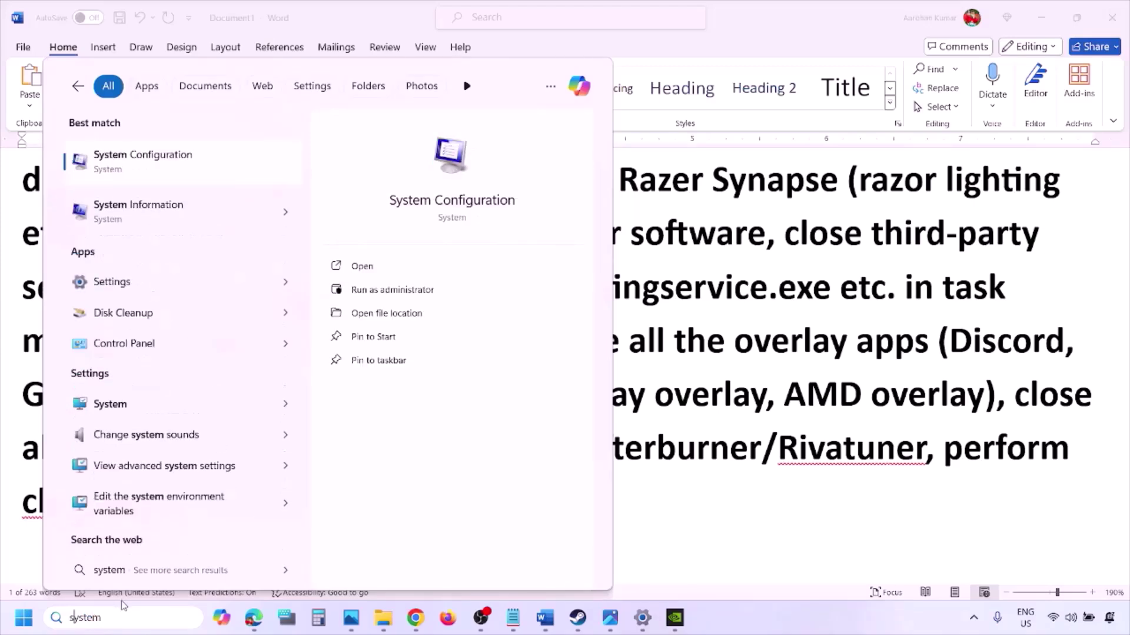
pyautogui.click(176, 162)
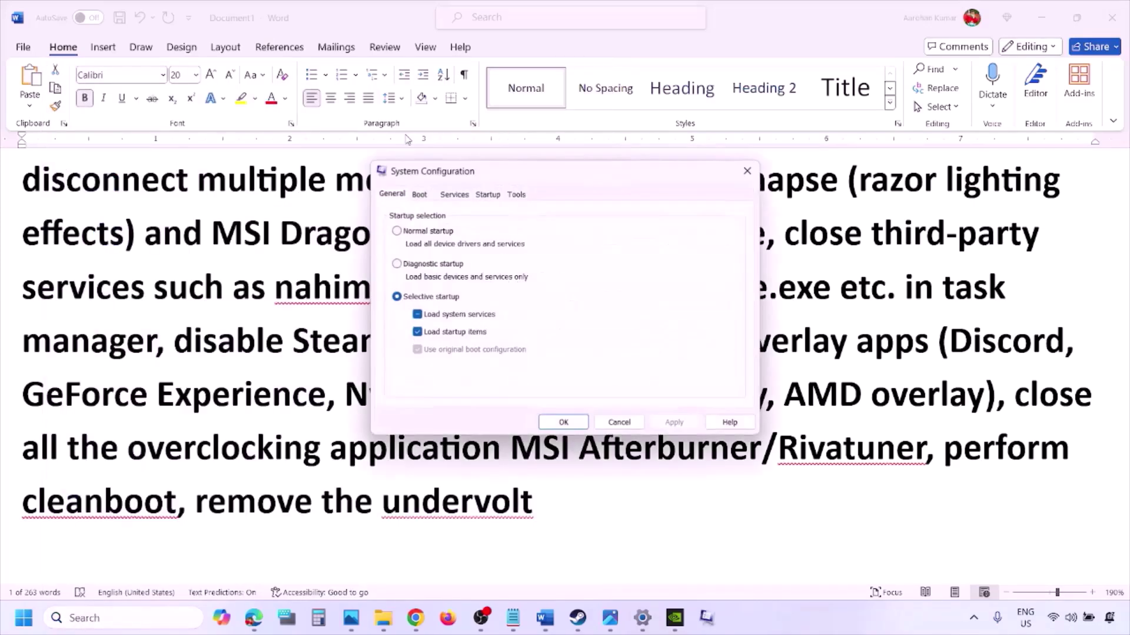
pyautogui.click(463, 196)
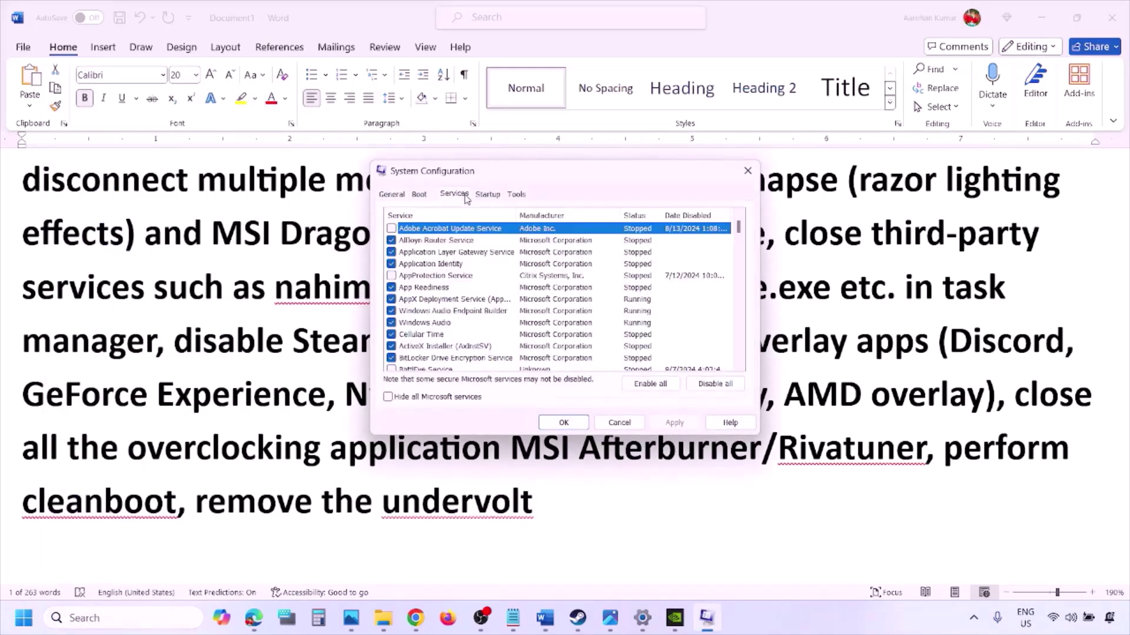
pyautogui.click(388, 399)
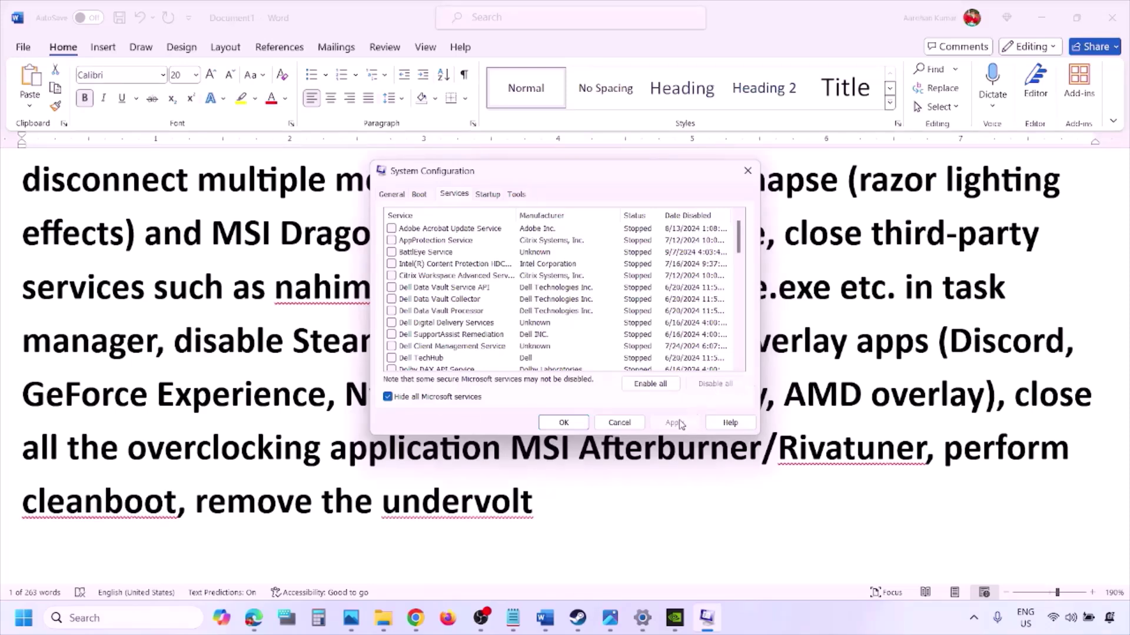
pyautogui.click(572, 422)
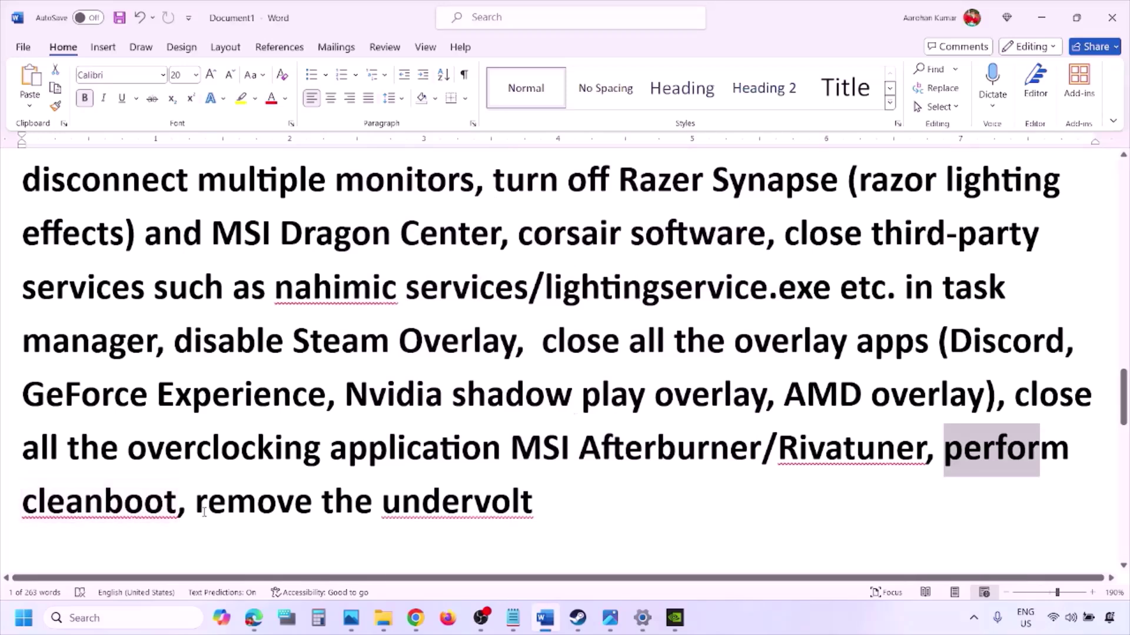
# - Highlight "remove the undervolt" in Step 9 and the "Increase the Virtual Memory" heading of Step 10
pyautogui.moveTo(198, 505); pyautogui.dragTo(509, 496)
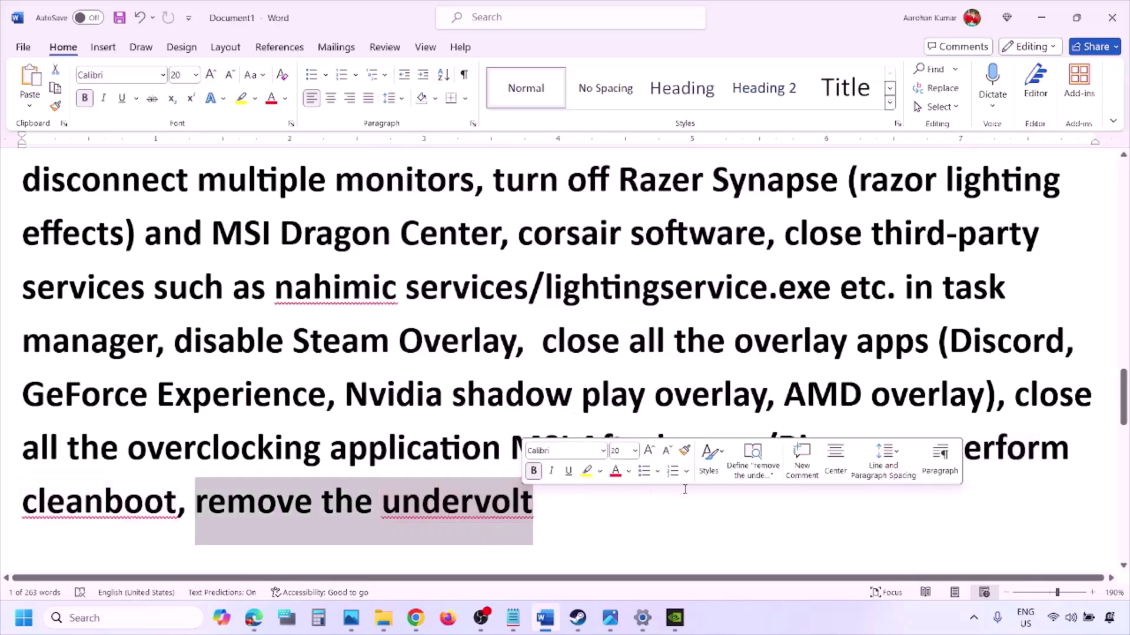
pyautogui.click(706, 502)
pyautogui.scroll(-5, 707, 502)
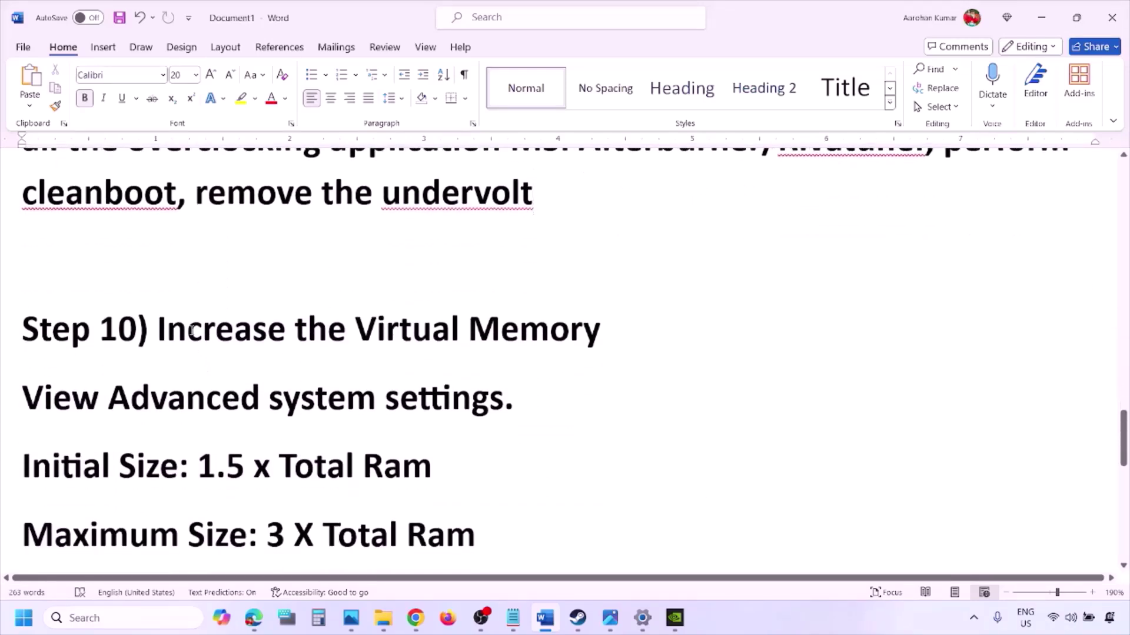
pyautogui.moveTo(158, 330); pyautogui.dragTo(600, 330)
pyautogui.click(755, 626)
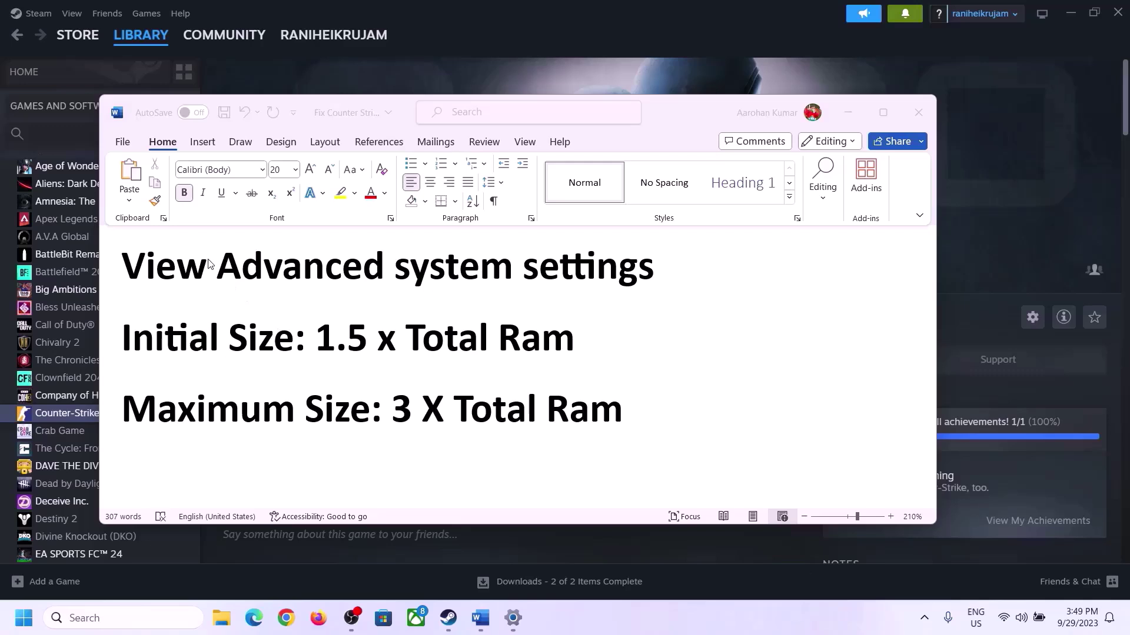
# - Copy "View Advanced system settings" from the notes, search Windows for it, and open the matching Control Panel item
pyautogui.click(160, 269)
pyautogui.moveTo(134, 271); pyautogui.dragTo(624, 282)
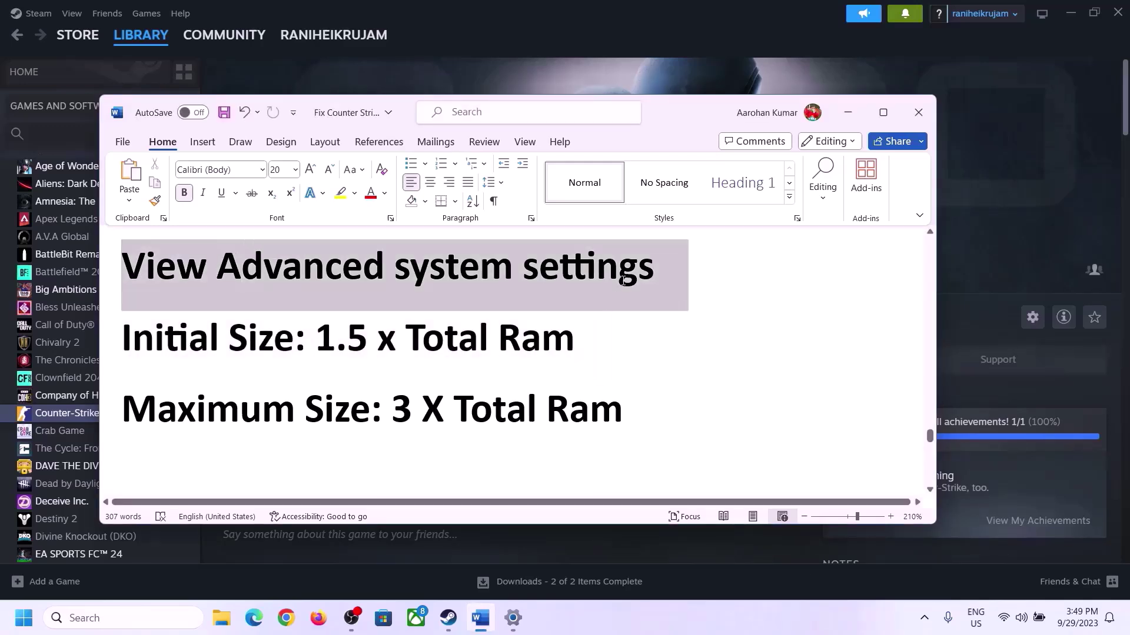
pyautogui.hotkey('ctrl', 'c')
pyautogui.click(134, 618)
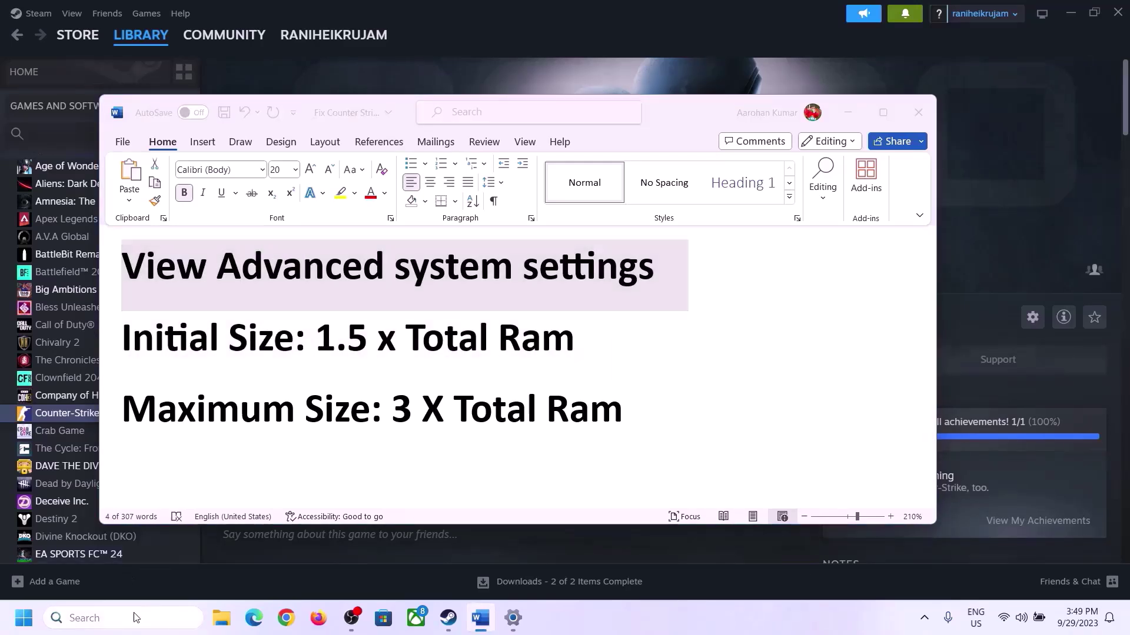
pyautogui.hotkey('ctrl', 'v')
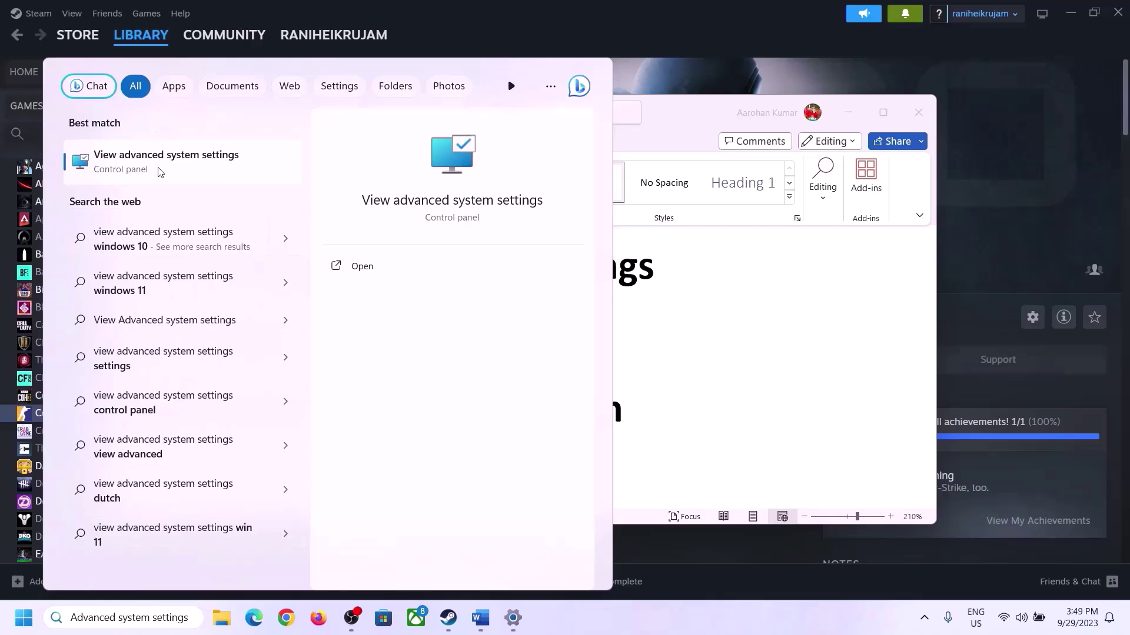
pyautogui.click(160, 169)
pyautogui.moveTo(235, 116); pyautogui.dragTo(505, 205)
# - Open the Virtual Memory settings from the performance options, turn off automatic paging file management, and choose a custom size for drive C:
pyautogui.click(633, 300)
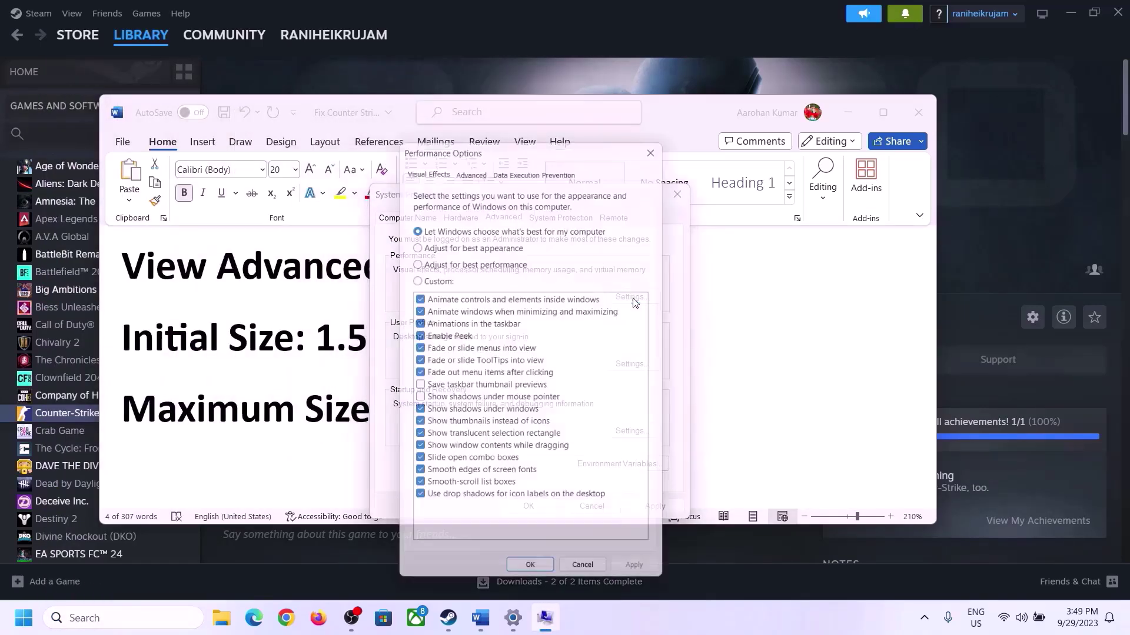
pyautogui.click(475, 169)
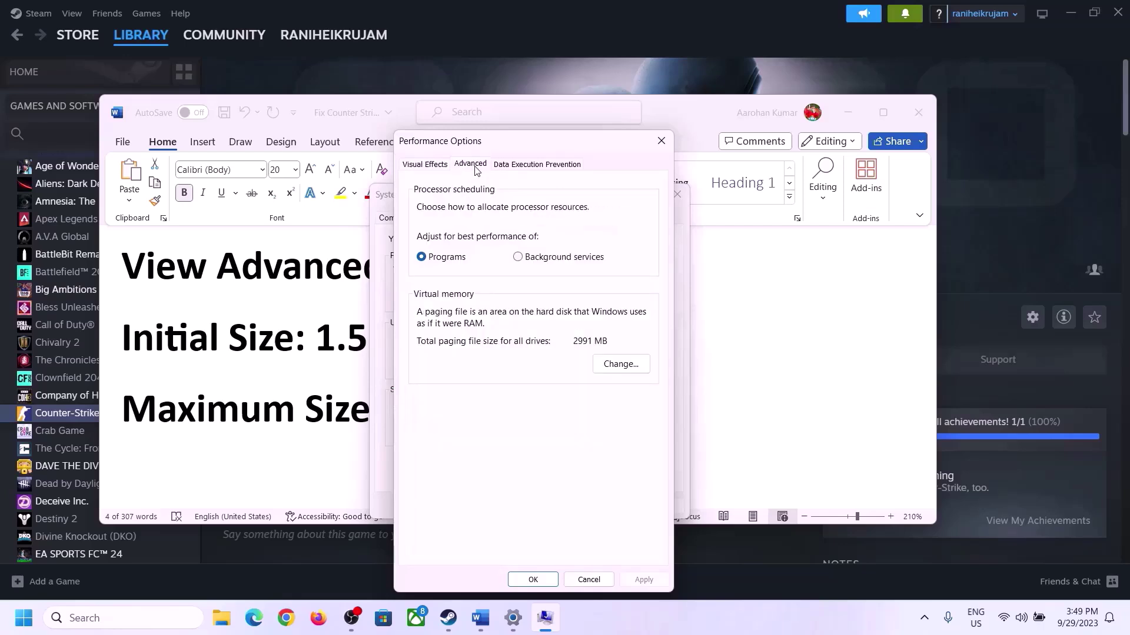
pyautogui.click(626, 366)
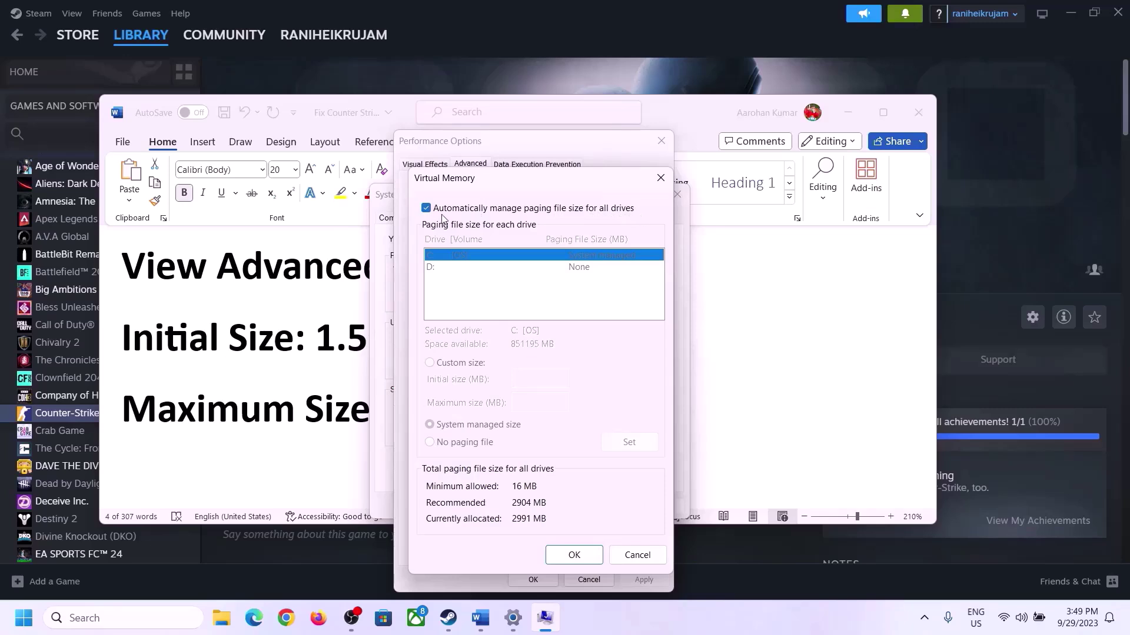
pyautogui.click(426, 209)
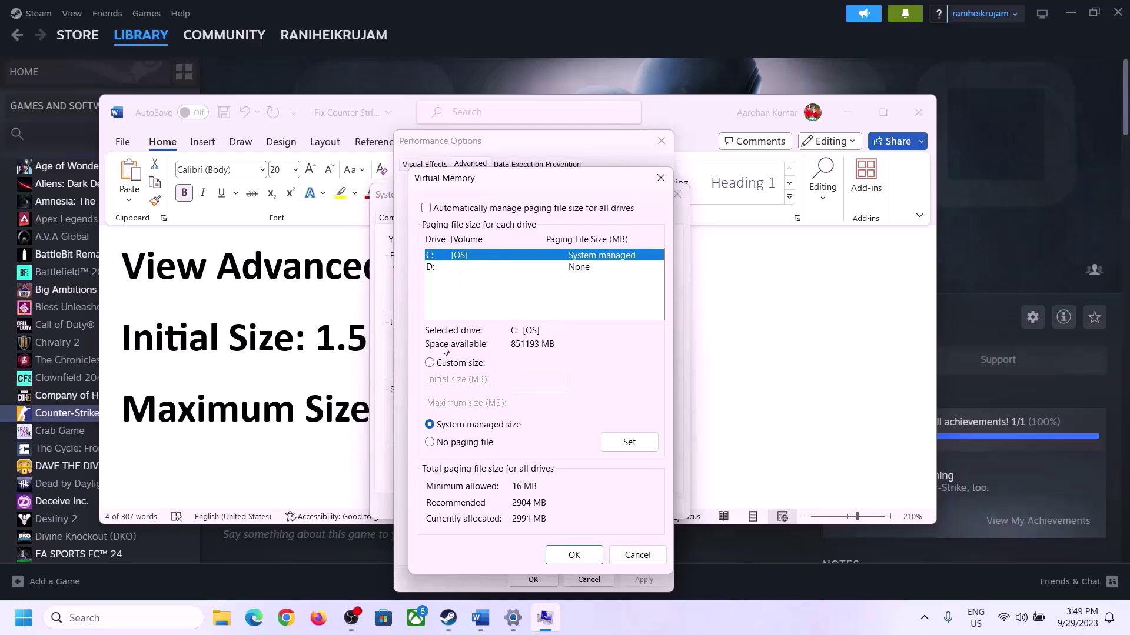
pyautogui.click(429, 363)
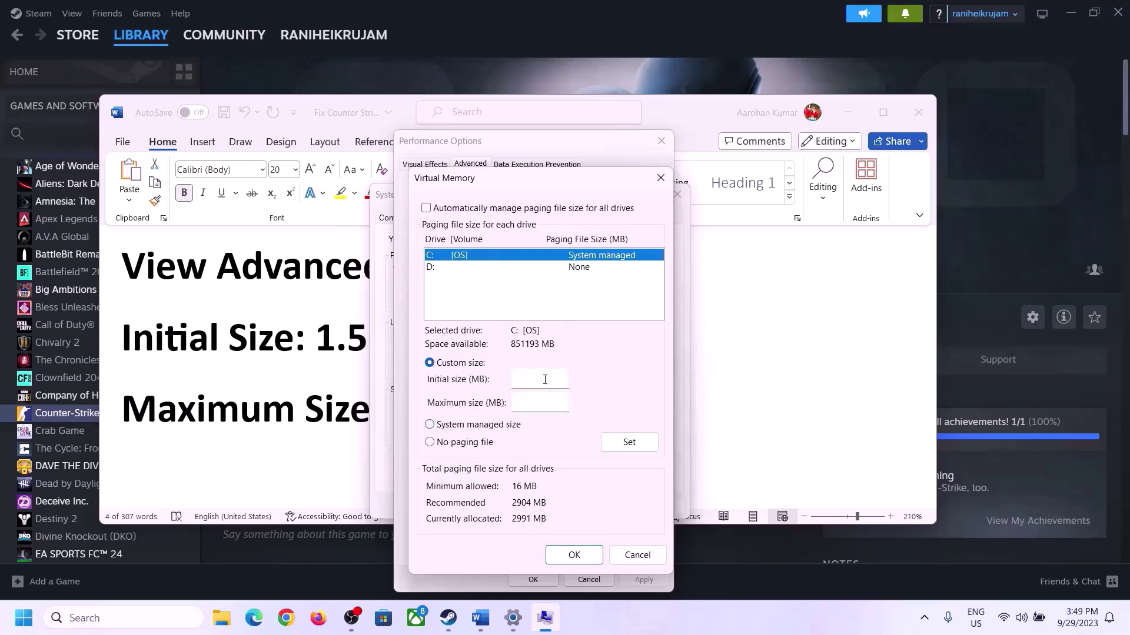
# - Highlight "1.5 x Total Ram" in the notes, and highlight the installed RAM figure in the device specifications in Windows Settings
pyautogui.click(308, 352)
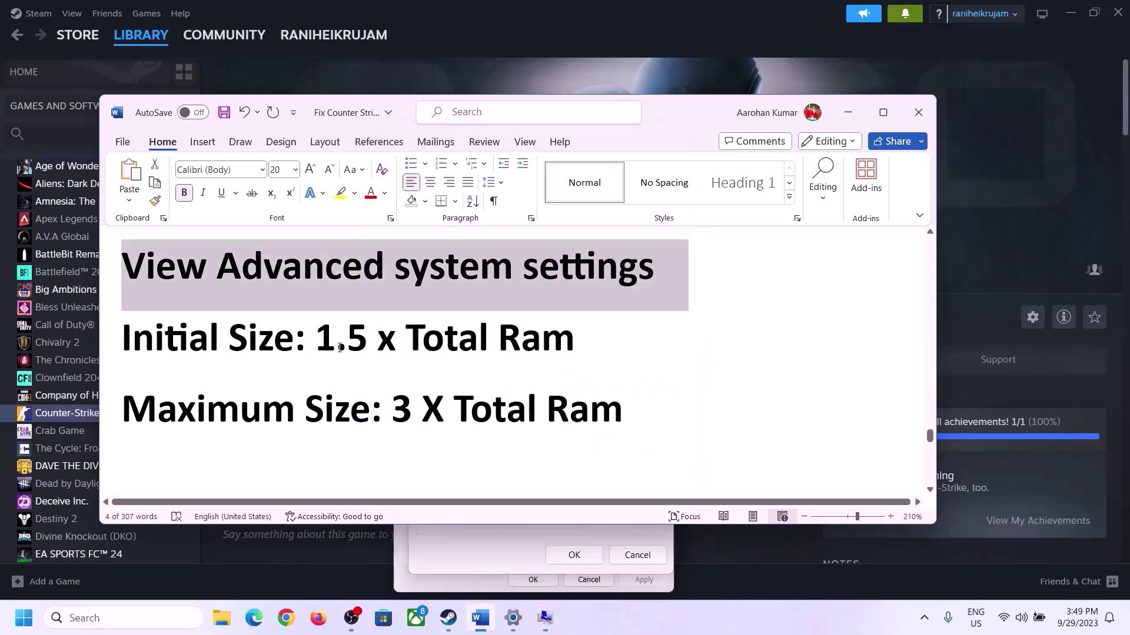
pyautogui.moveTo(316, 340); pyautogui.dragTo(524, 352)
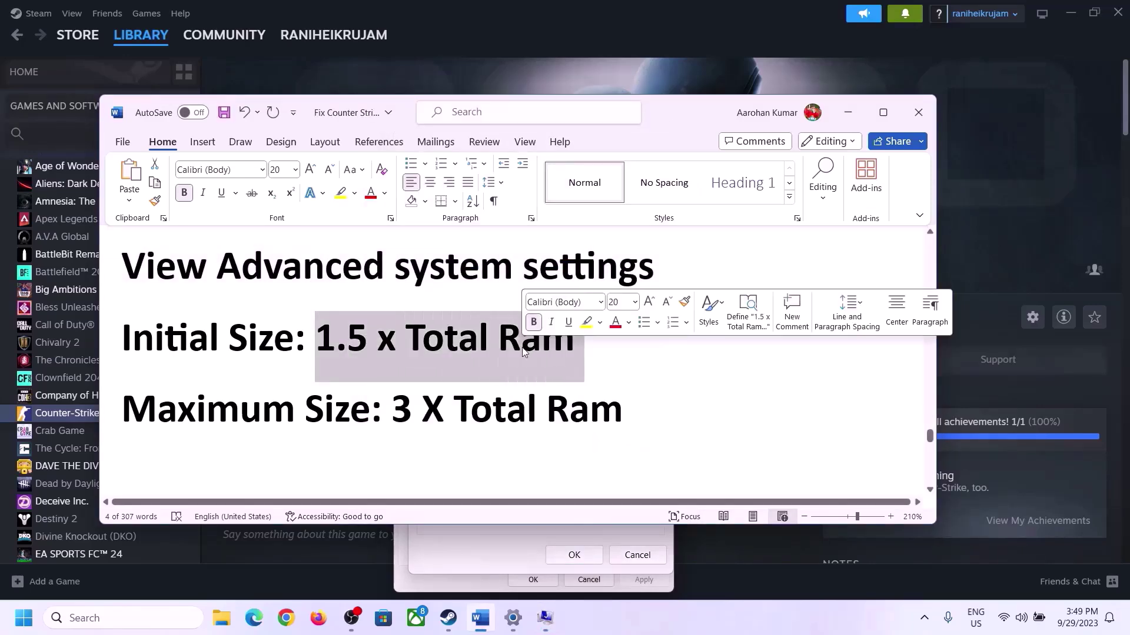
pyautogui.click(513, 619)
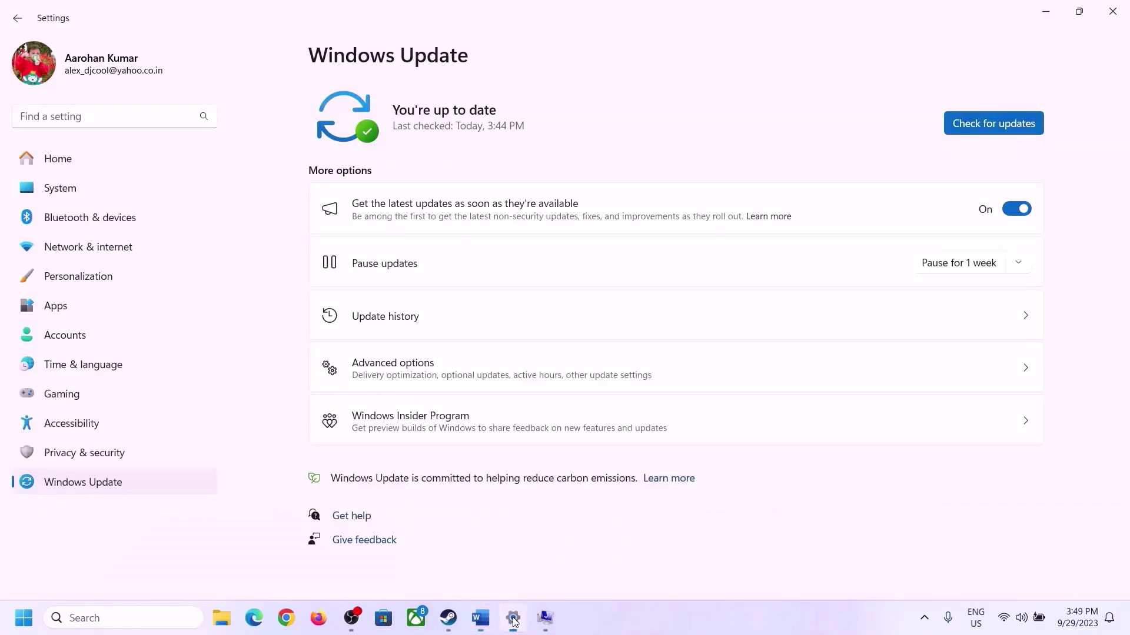
pyautogui.click(52, 197)
pyautogui.scroll(-8, 412, 435)
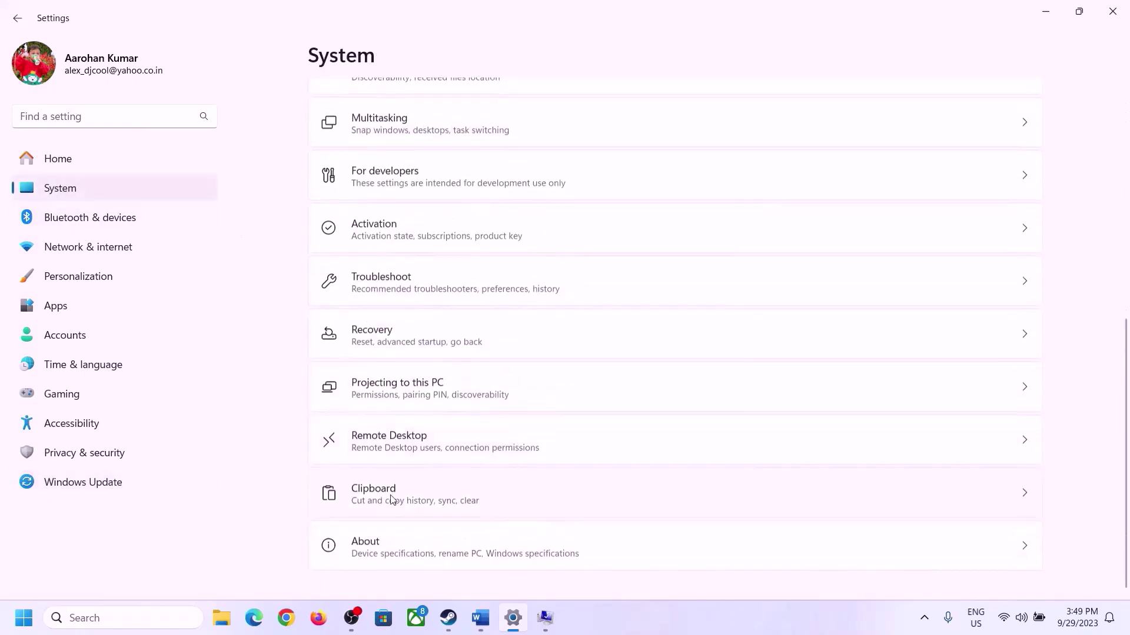
pyautogui.click(372, 559)
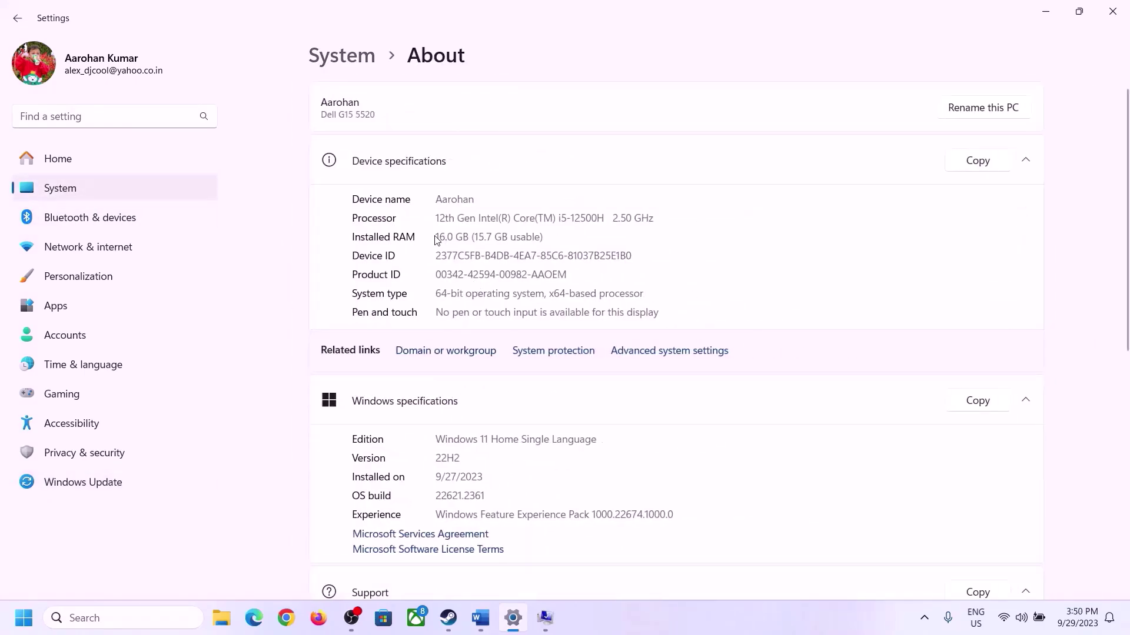
pyautogui.moveTo(444, 236); pyautogui.dragTo(431, 240)
pyautogui.click(444, 236)
pyautogui.moveTo(447, 231); pyautogui.dragTo(430, 230)
# - Launch Calculator by running "calc", and arrange it beside the notes showing the initial and maximum size formulas
pyautogui.click(544, 618)
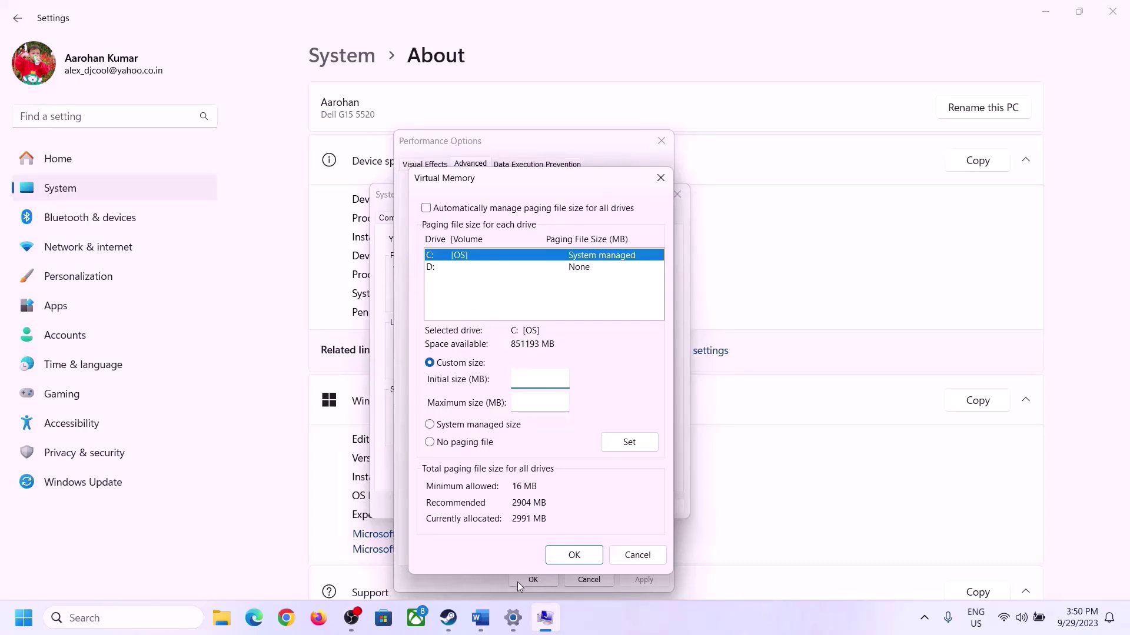
pyautogui.moveTo(502, 598)
pyautogui.click(508, 544)
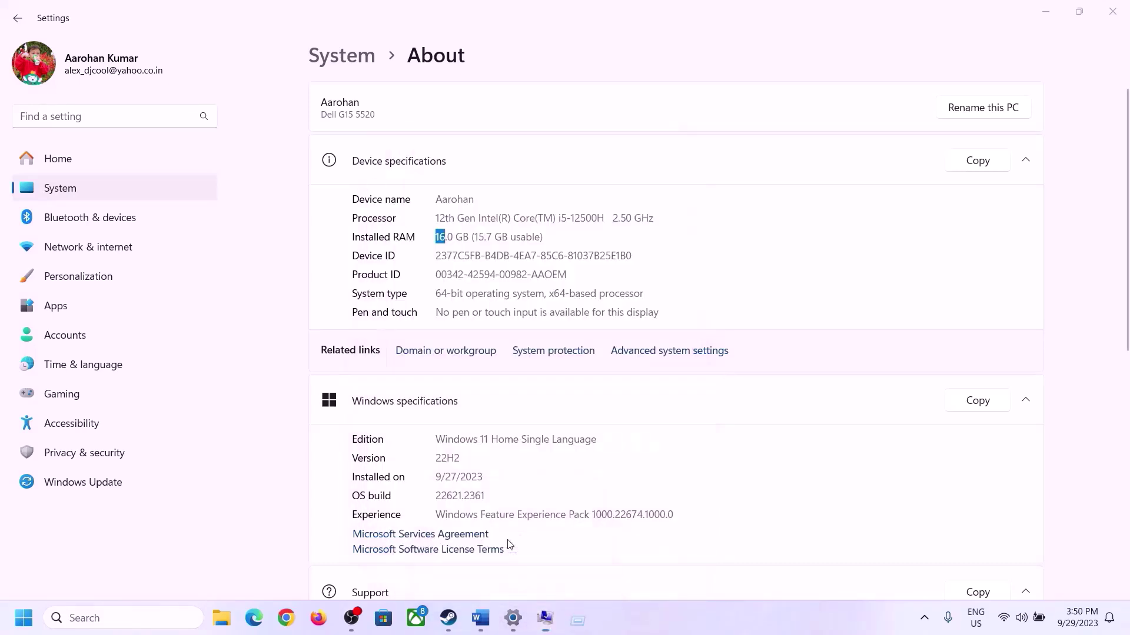
pyautogui.hotkey('alt', 'Tab')
pyautogui.write('cal')
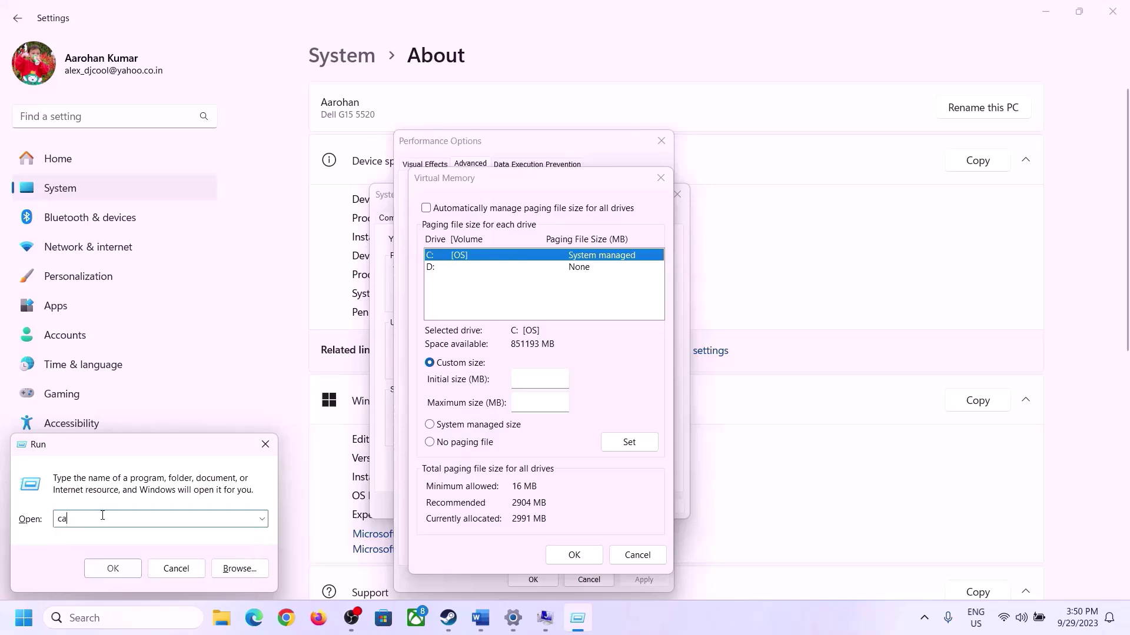
pyautogui.click(112, 568)
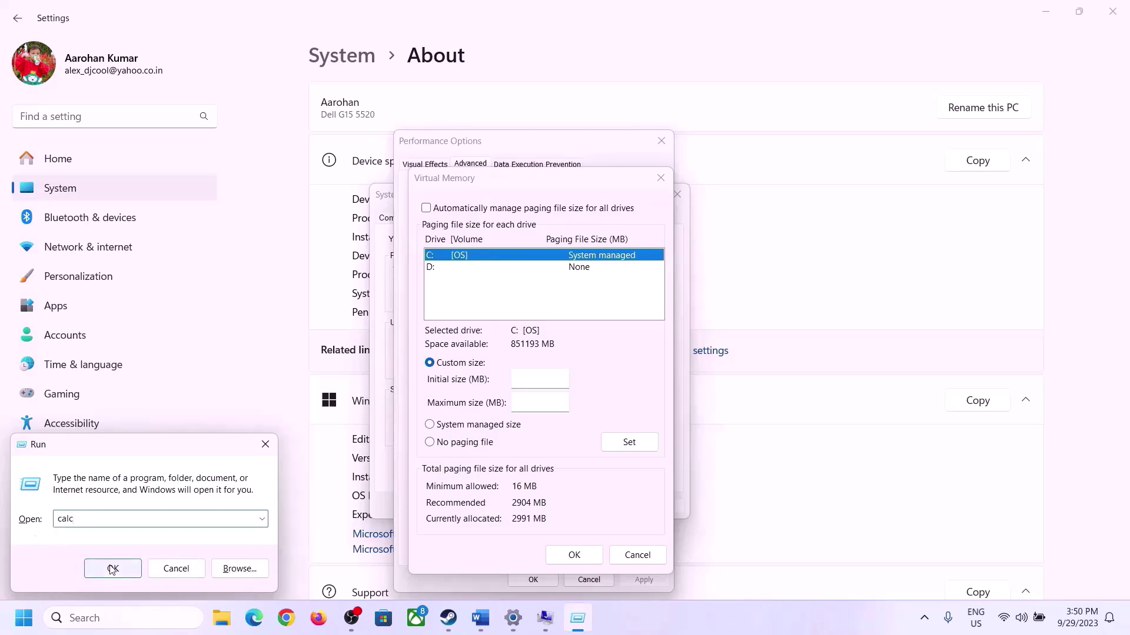
pyautogui.moveTo(141, 22); pyautogui.dragTo(824, 194)
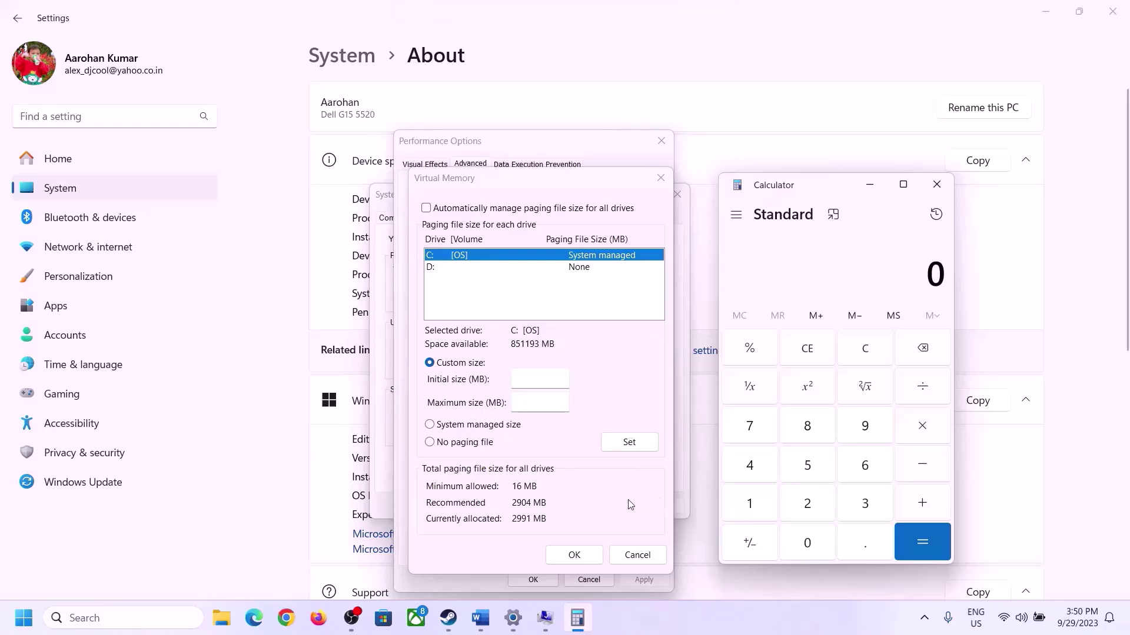
pyautogui.click(439, 555)
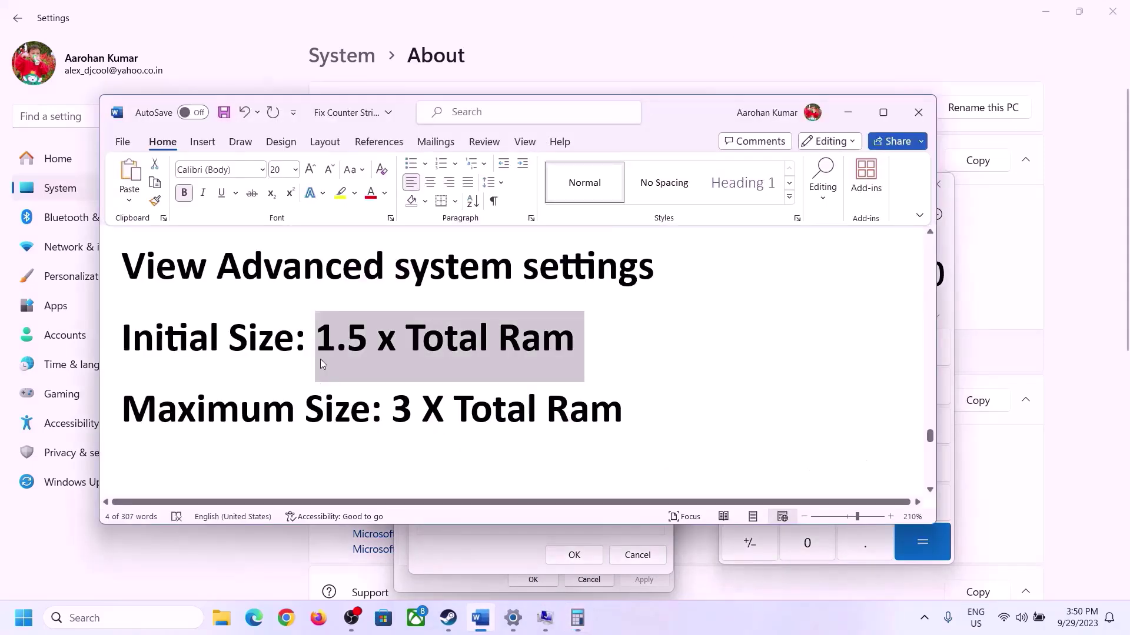
pyautogui.click(713, 526)
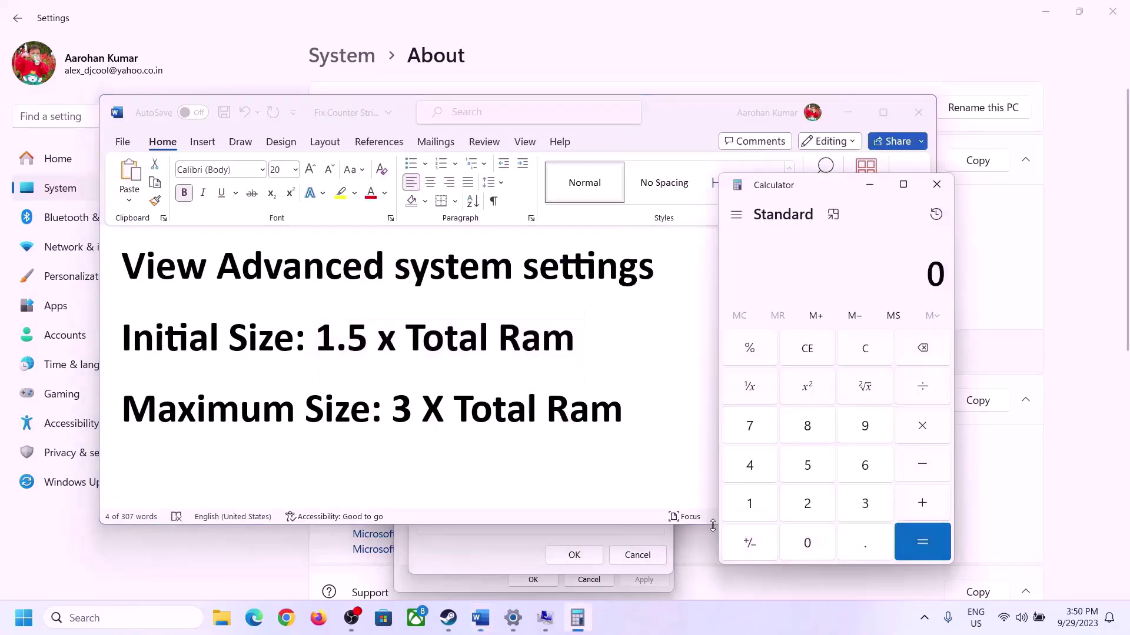
pyautogui.click(750, 507)
pyautogui.click(862, 474)
pyautogui.click(865, 351)
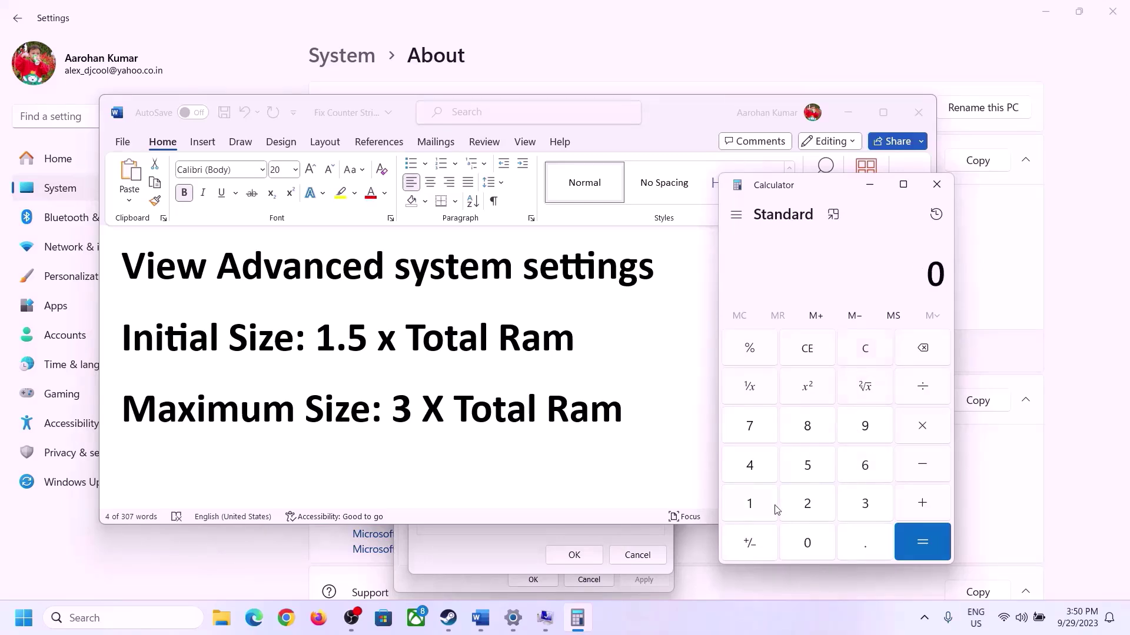
# - Convert the installed RAM from GB to MB in Calculator as 16 × 1024
pyautogui.click(758, 506)
pyautogui.click(865, 468)
pyautogui.click(921, 435)
pyautogui.click(758, 509)
pyautogui.click(818, 556)
pyautogui.click(809, 508)
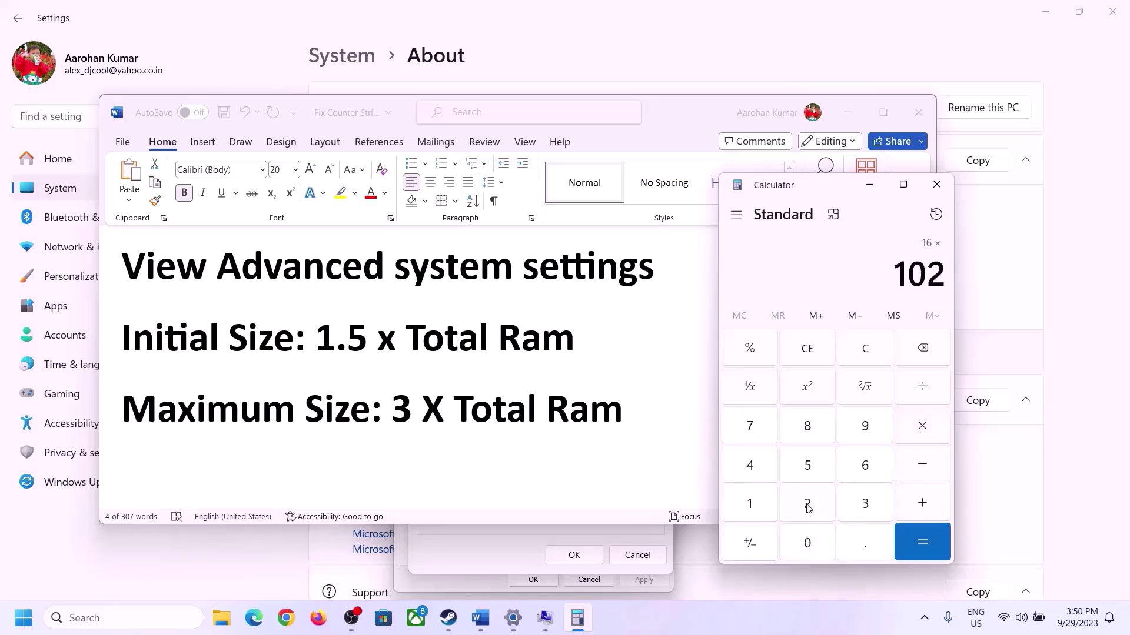
pyautogui.click(756, 471)
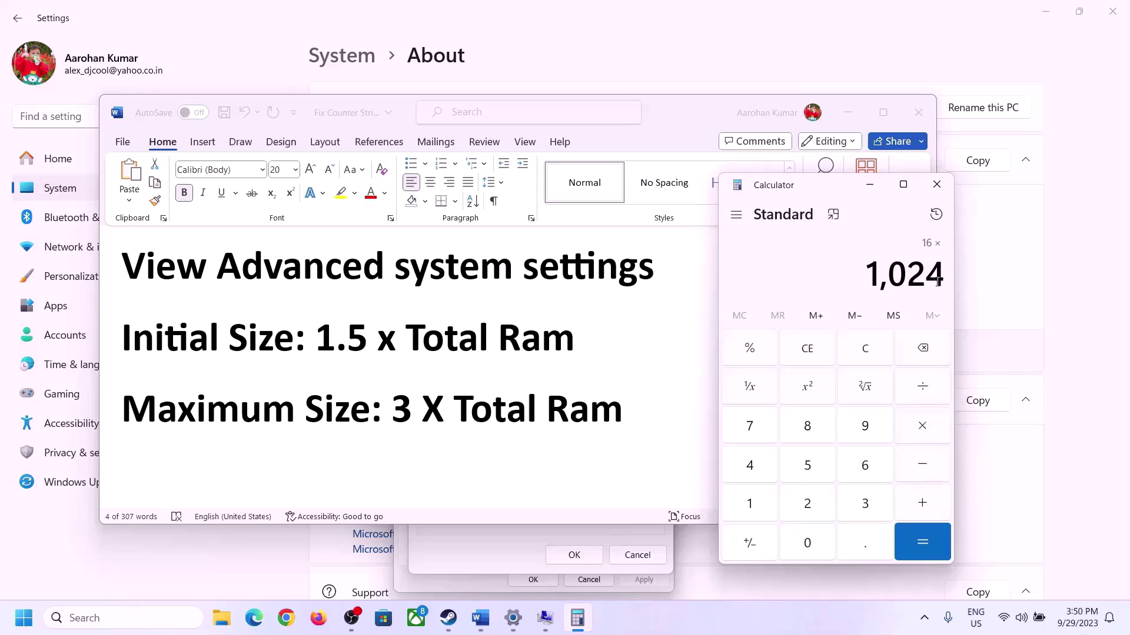
pyautogui.click(922, 542)
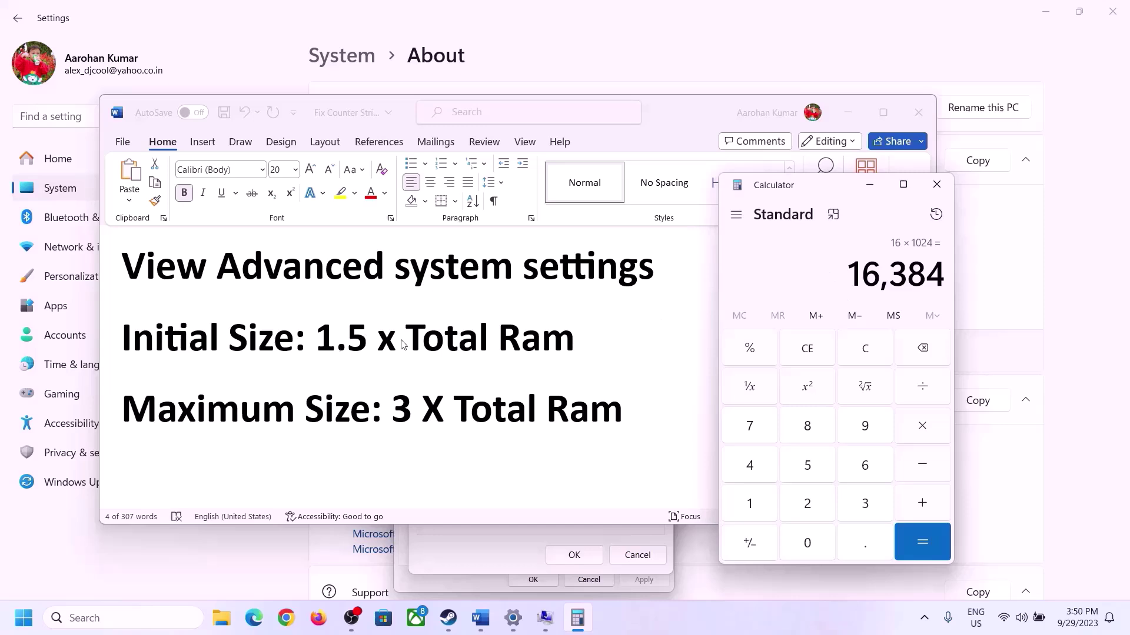
# - Multiply the converted RAM amount by 1.5 to get the initial paging file size
pyautogui.click(925, 432)
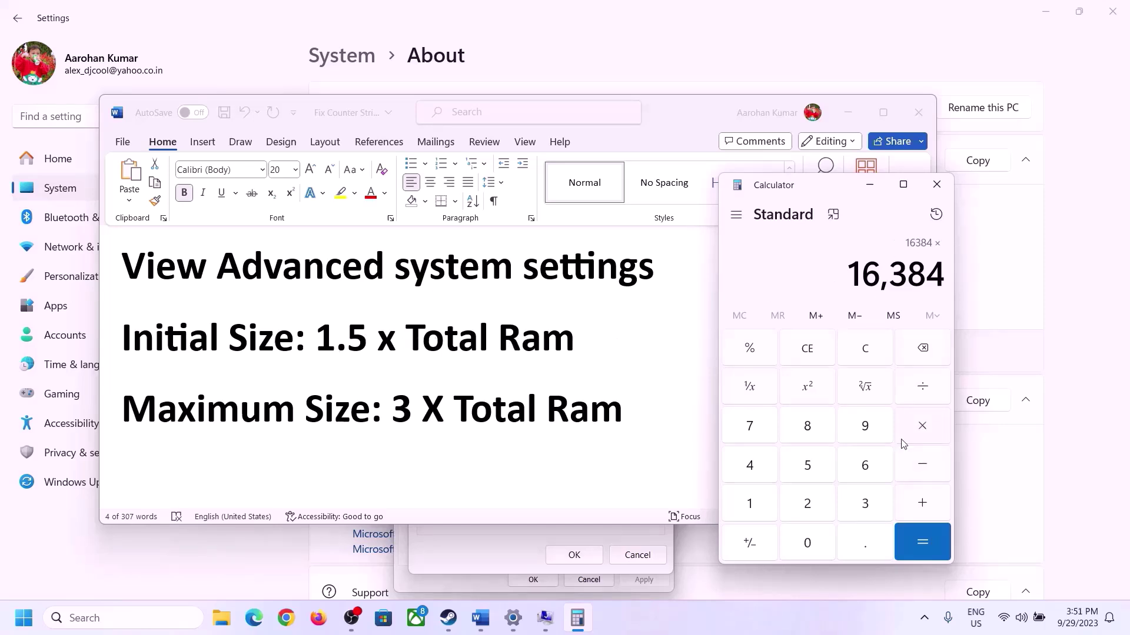
pyautogui.click(753, 504)
pyautogui.click(861, 544)
pyautogui.click(820, 477)
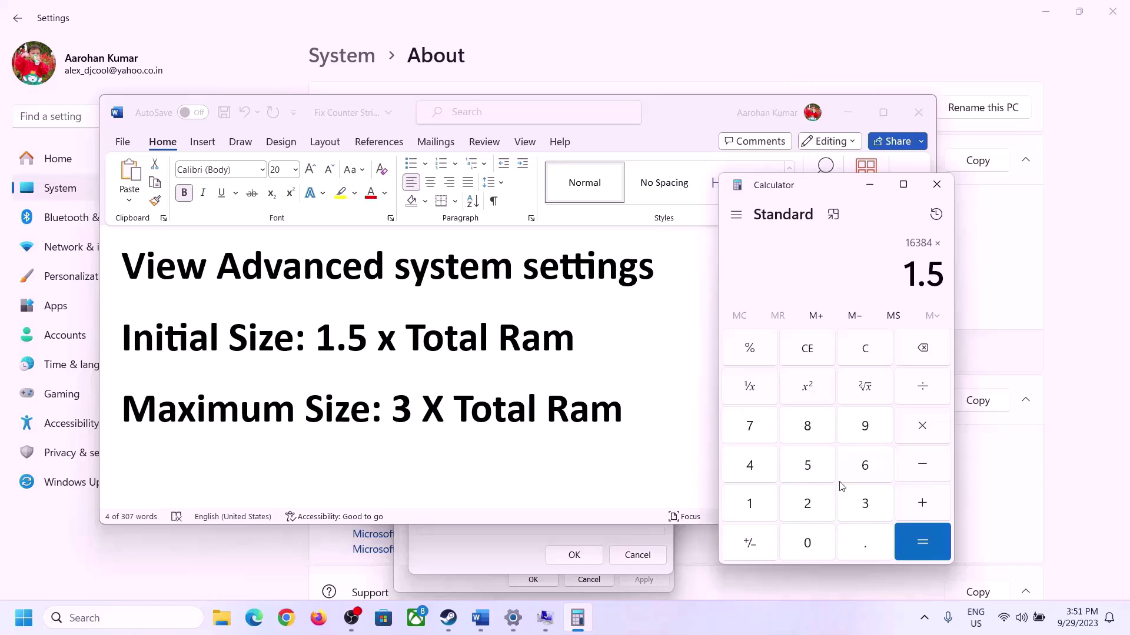
pyautogui.click(922, 539)
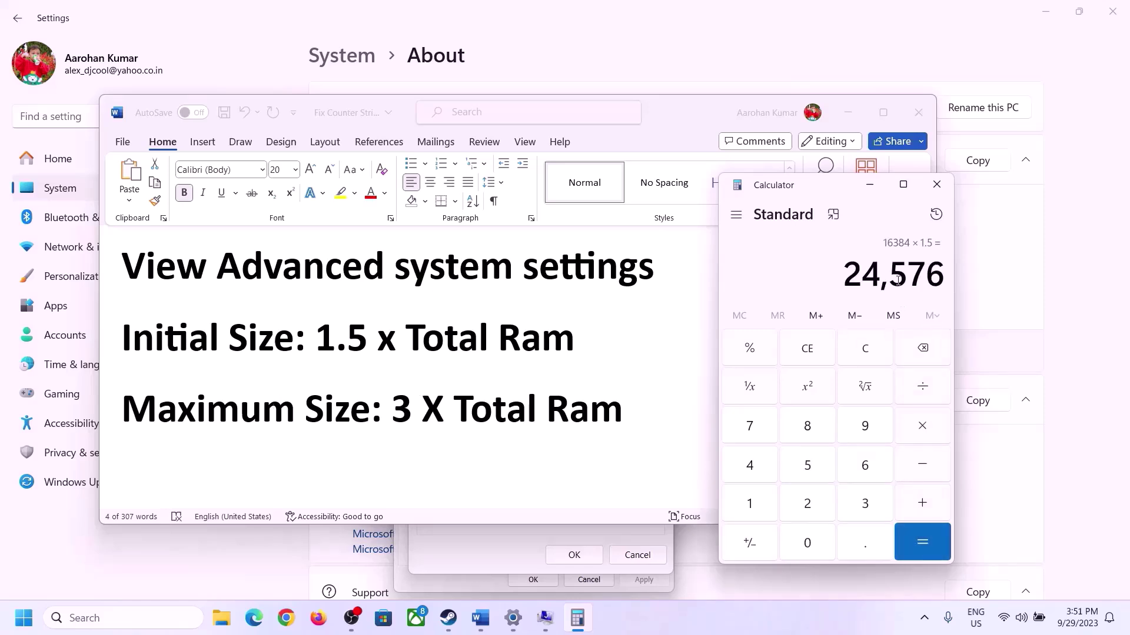
# - Switch to the Virtual Memory dialog and set the custom initial size for drive C: to 24576 MB
pyautogui.click(517, 535)
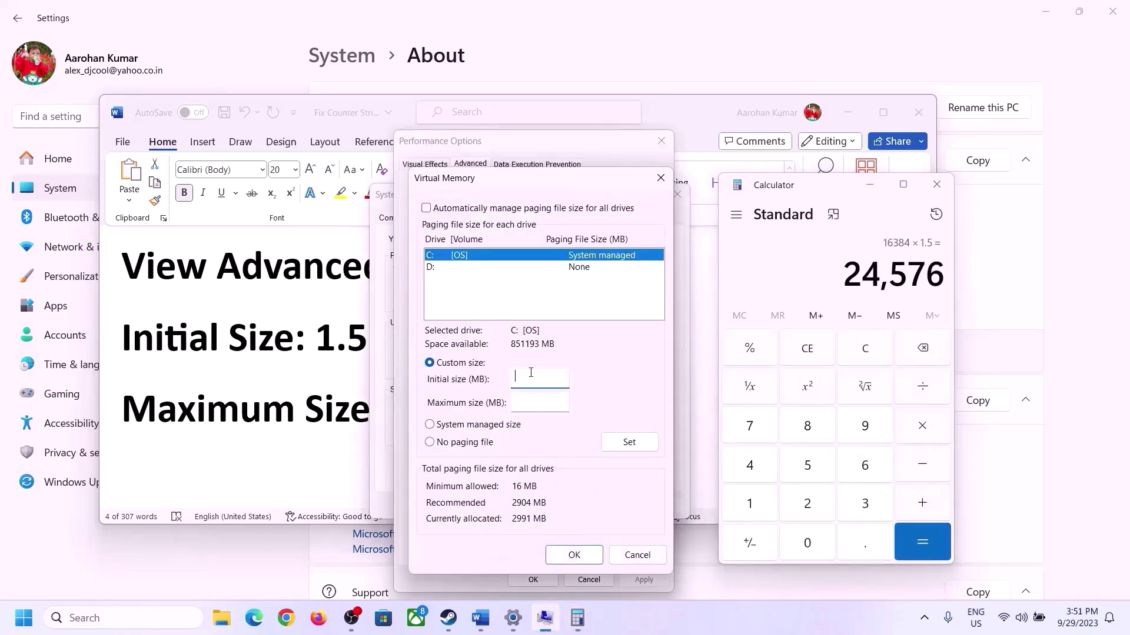
pyautogui.write('24576')
pyautogui.click(566, 401)
# - Clear the previous calculation, and after rechecking the installed RAM in Settings, calculate 16 × 1024 again
pyautogui.hotkey('alt', 'Tab')
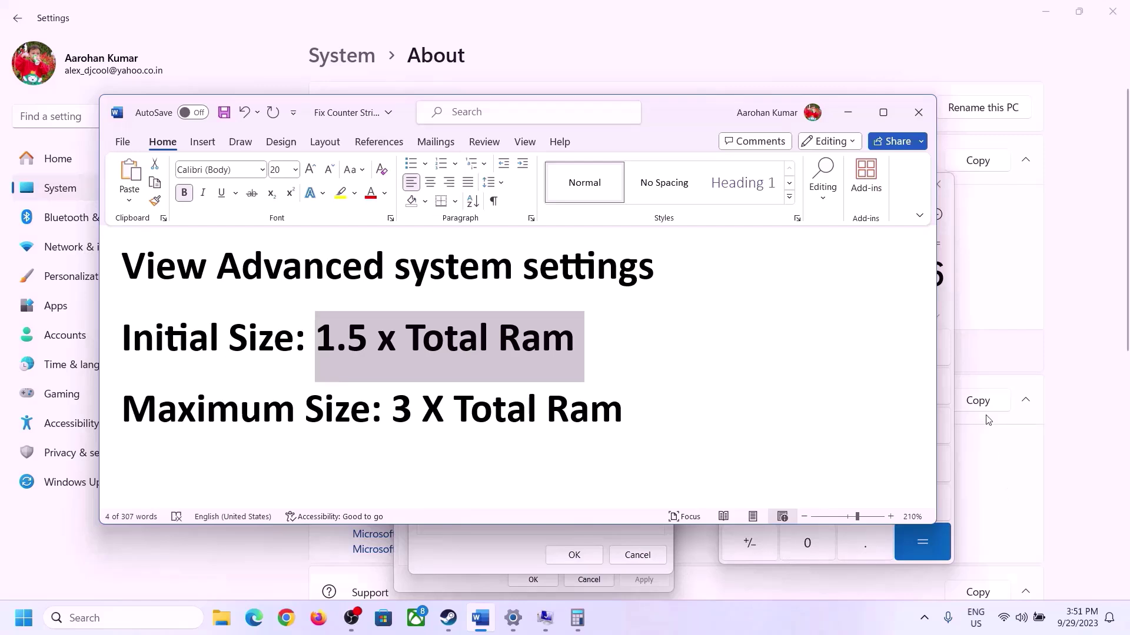
pyautogui.click(950, 306)
pyautogui.click(866, 352)
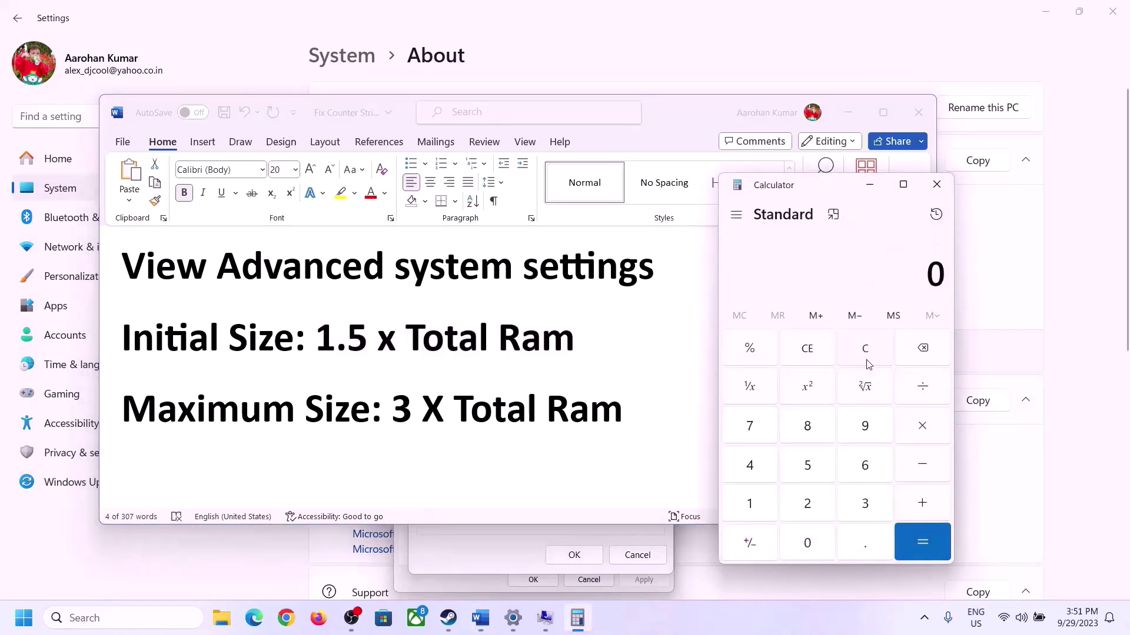
pyautogui.click(513, 617)
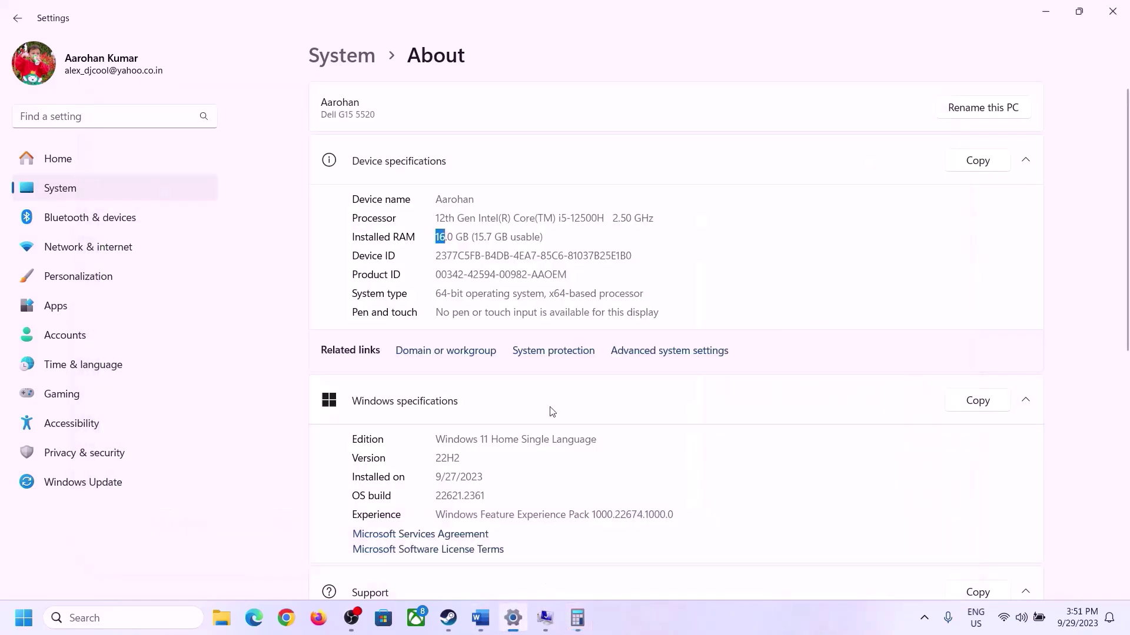
pyautogui.click(577, 617)
pyautogui.click(753, 503)
pyautogui.click(857, 468)
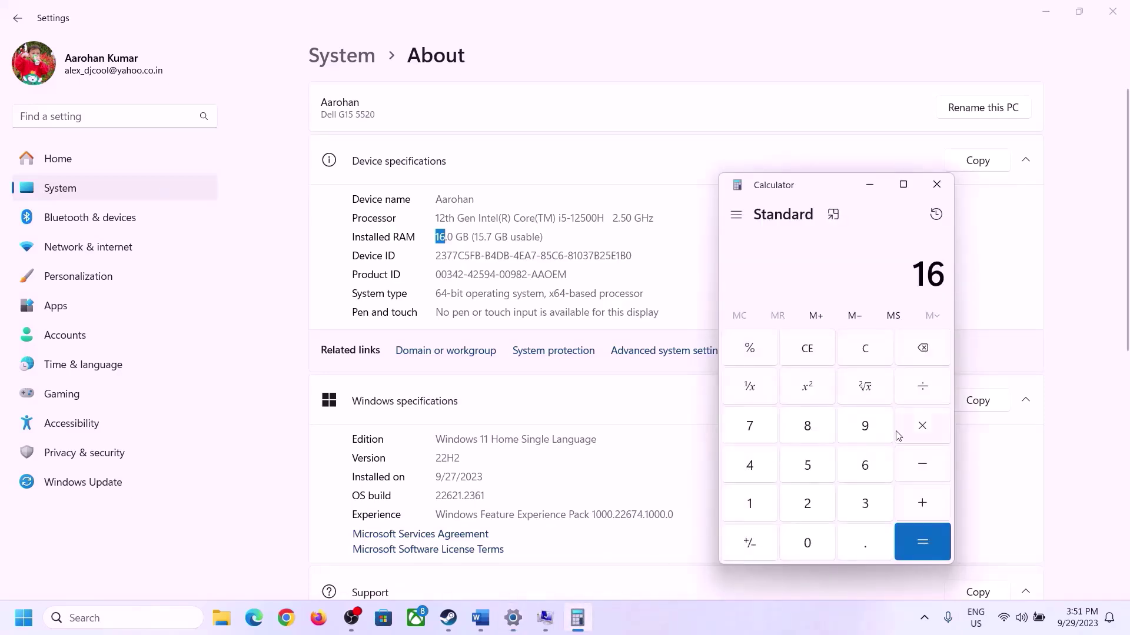
pyautogui.click(913, 428)
pyautogui.click(756, 497)
pyautogui.click(798, 538)
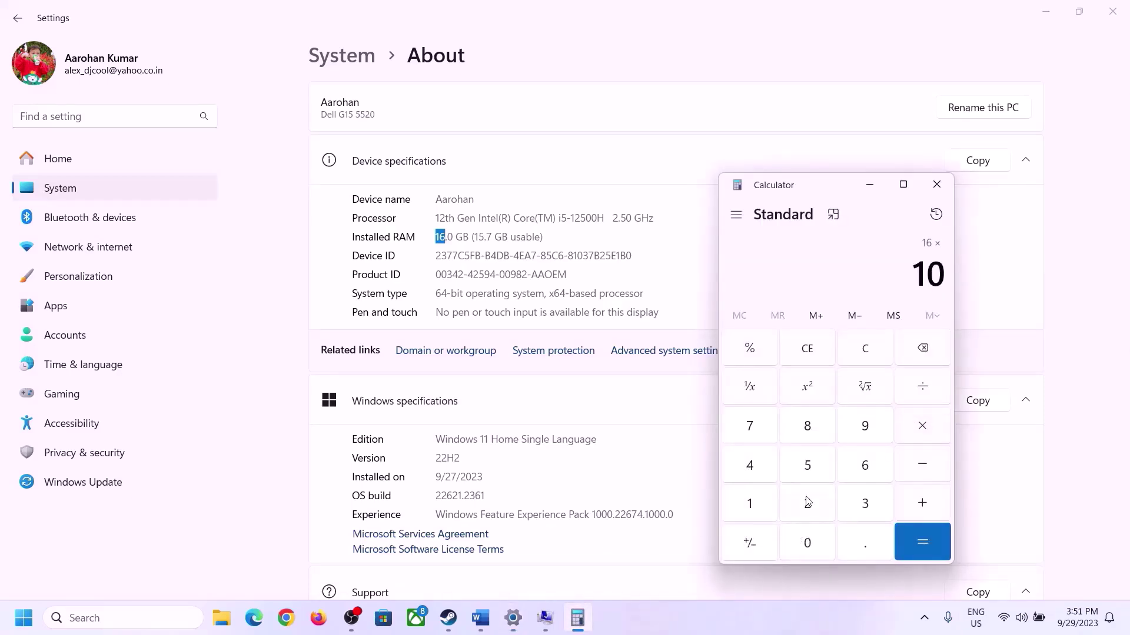
pyautogui.click(788, 497)
pyautogui.click(756, 471)
pyautogui.click(914, 553)
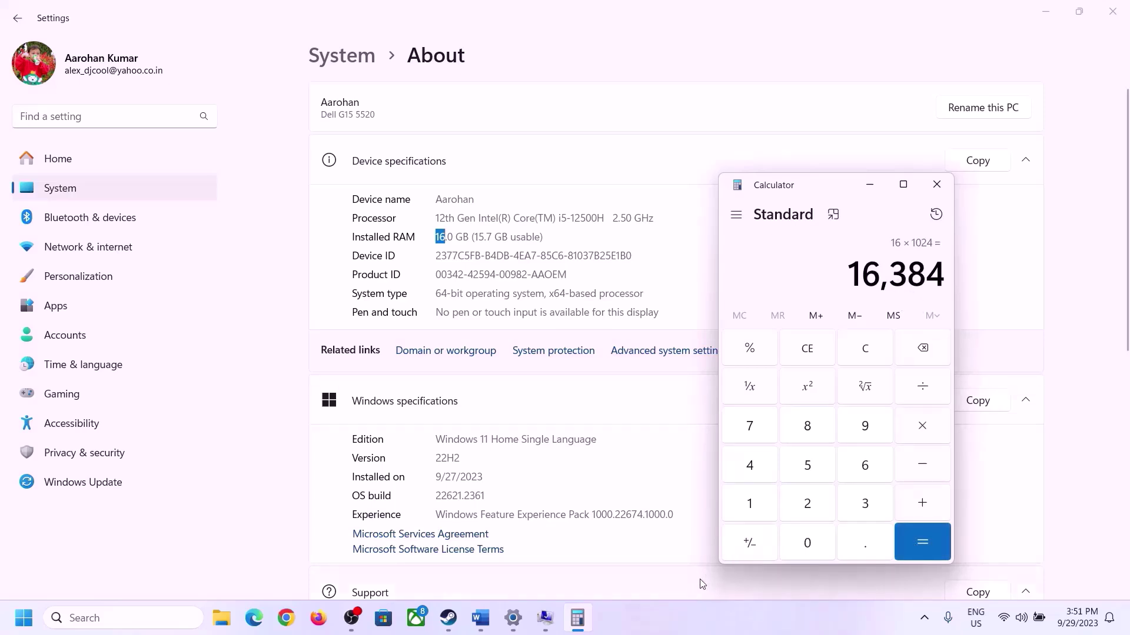
# - Check the maximum size formula in the notes and multiply the RAM amount in MB by 3 in Calculator
pyautogui.click(481, 617)
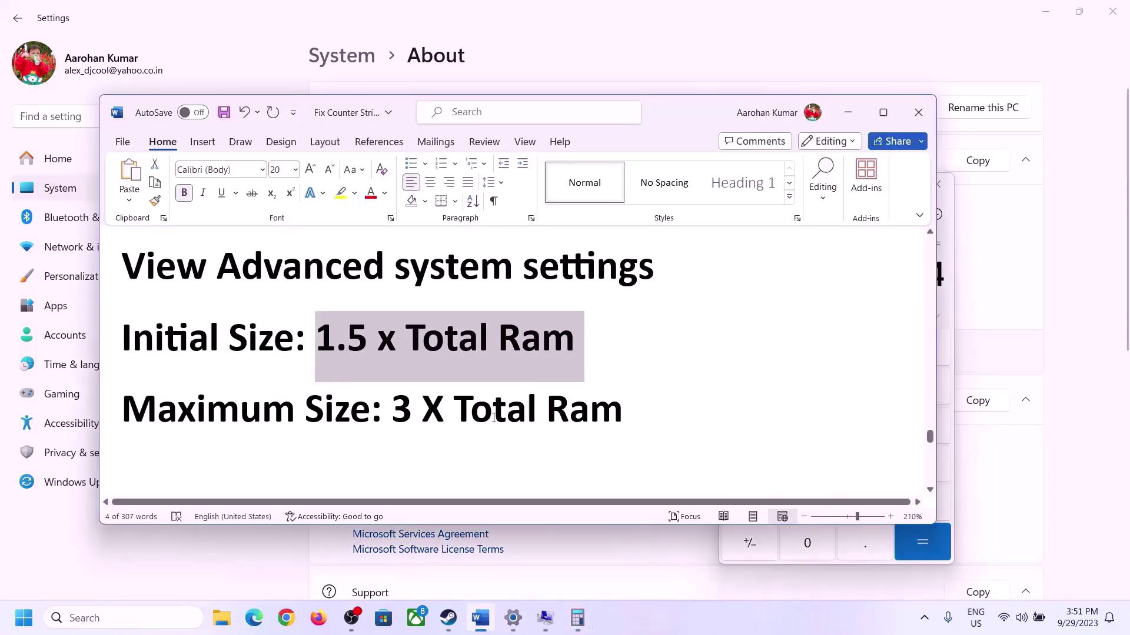
pyautogui.click(577, 618)
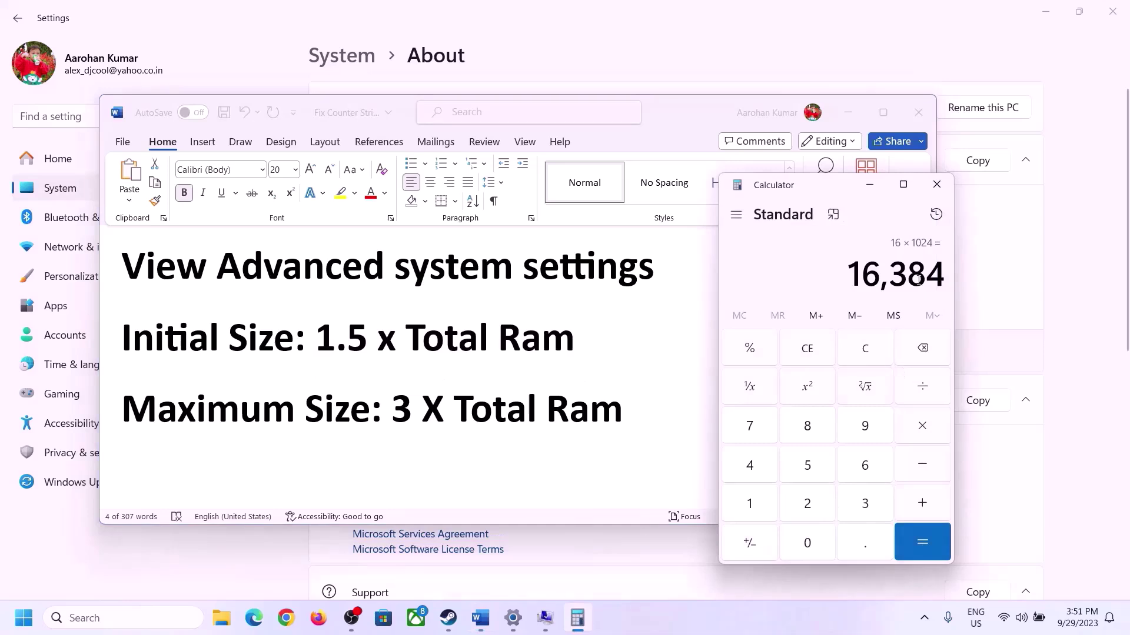
pyautogui.click(923, 429)
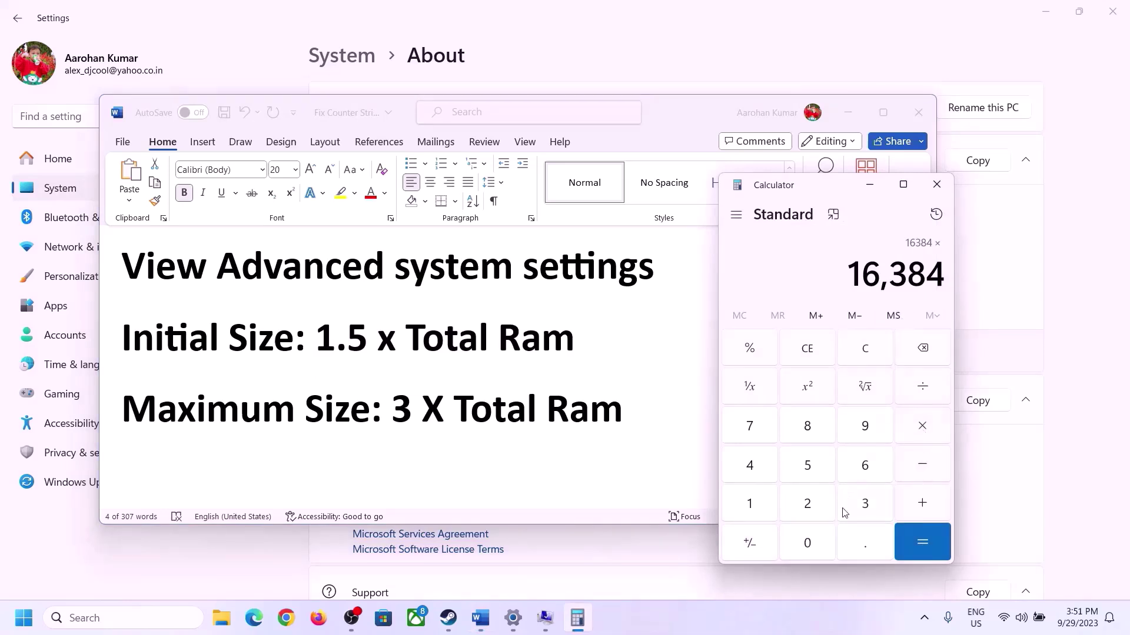
pyautogui.click(864, 505)
pyautogui.click(939, 544)
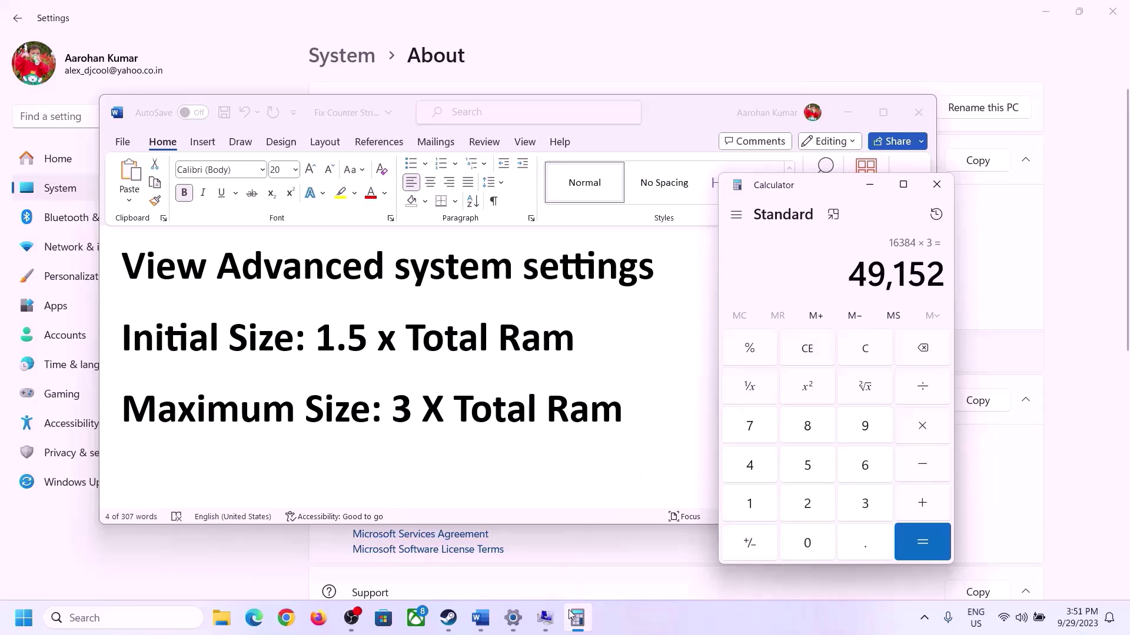
# - In the Virtual Memory dialog, set drive C:'s maximum size to 49152 MB and apply the custom paging file size
pyautogui.click(545, 618)
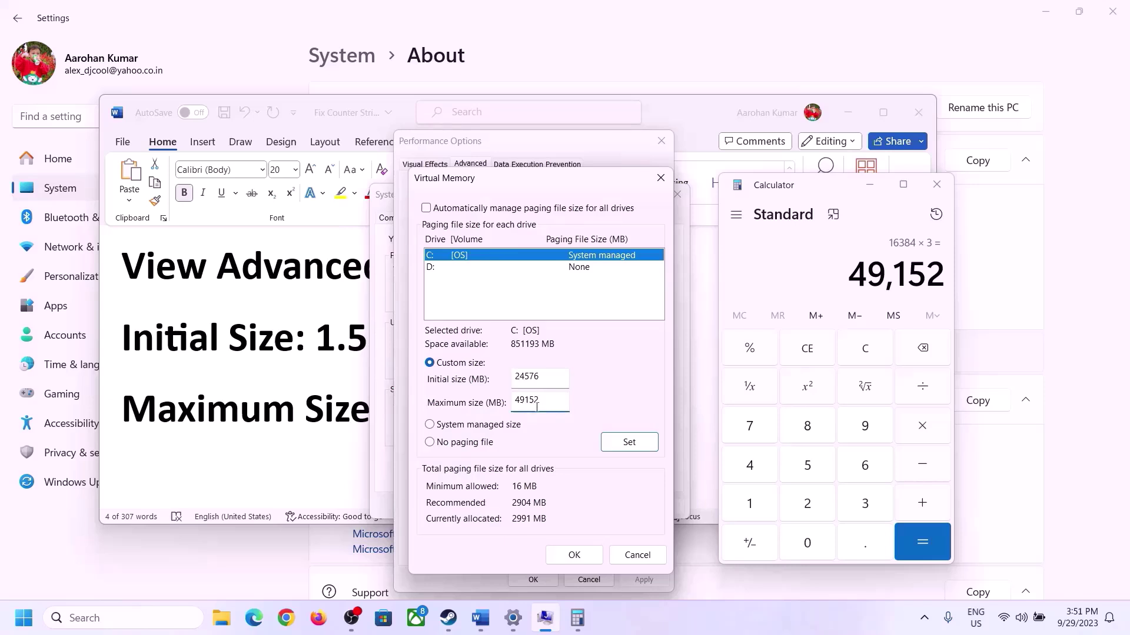
pyautogui.click(628, 443)
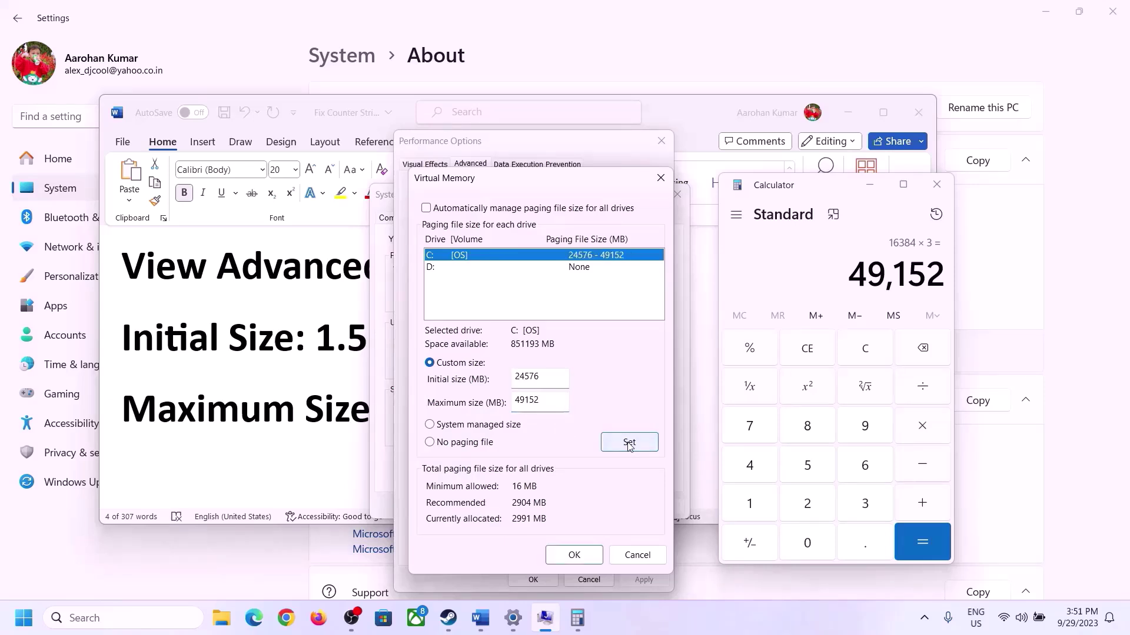
pyautogui.click(574, 555)
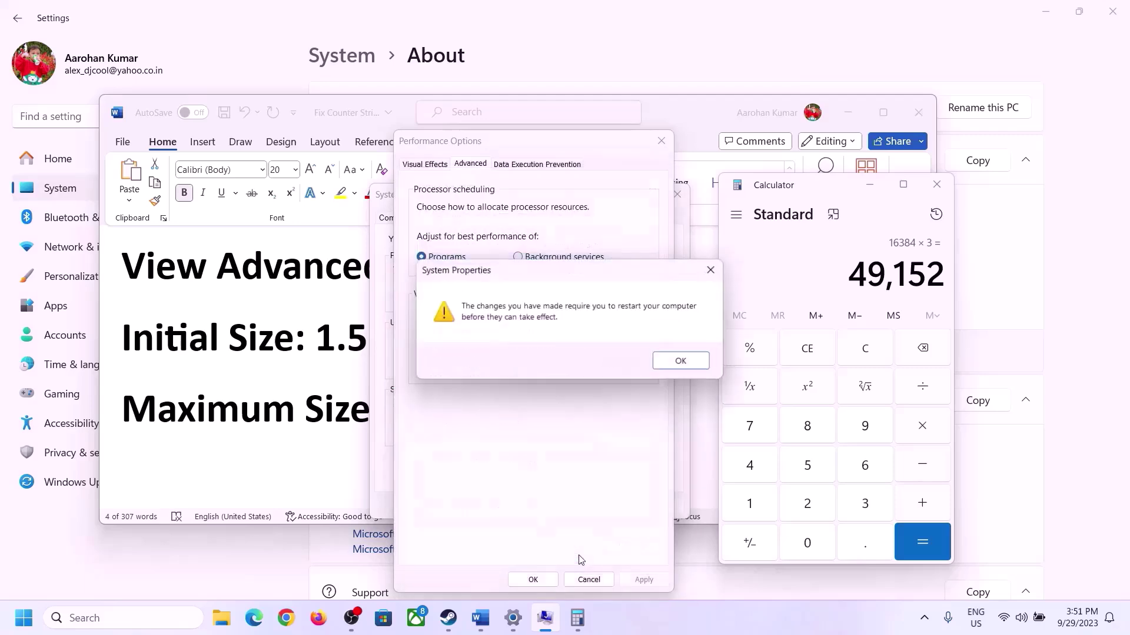
pyautogui.click(694, 363)
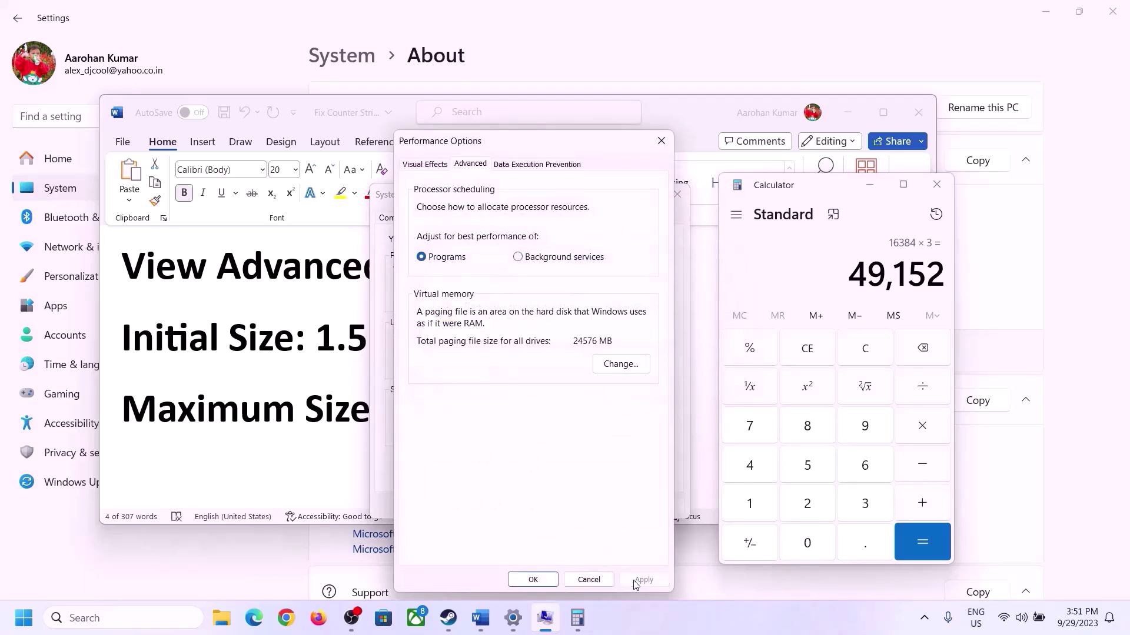
# - Accept the Performance Options and System Properties dialogs, and dismiss the restart prompt without restarting
pyautogui.click(537, 581)
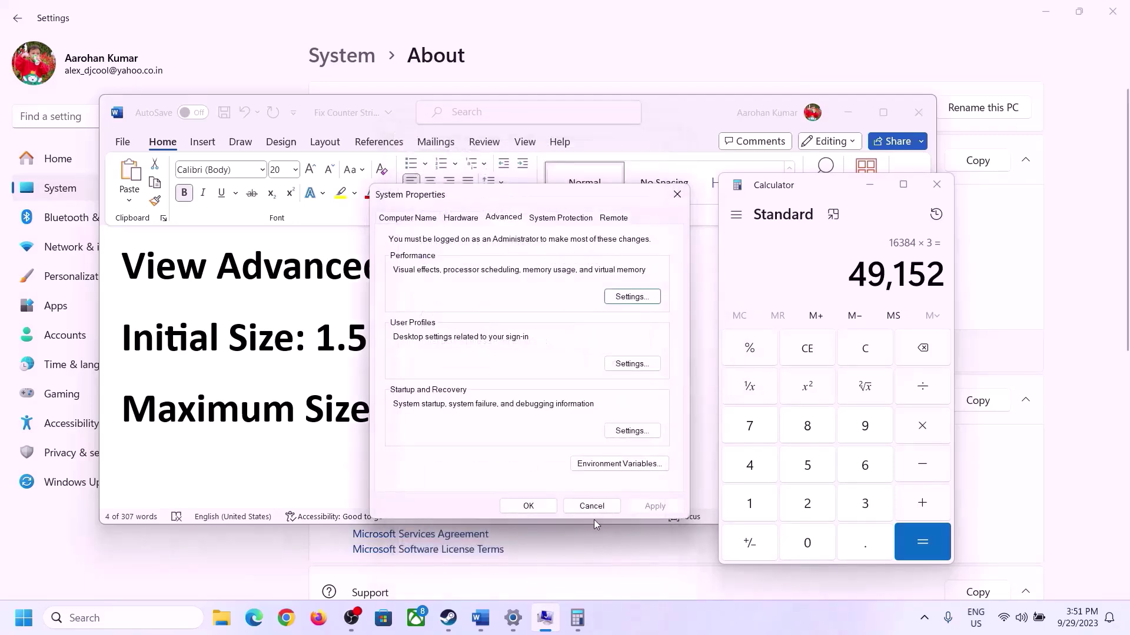
pyautogui.click(537, 505)
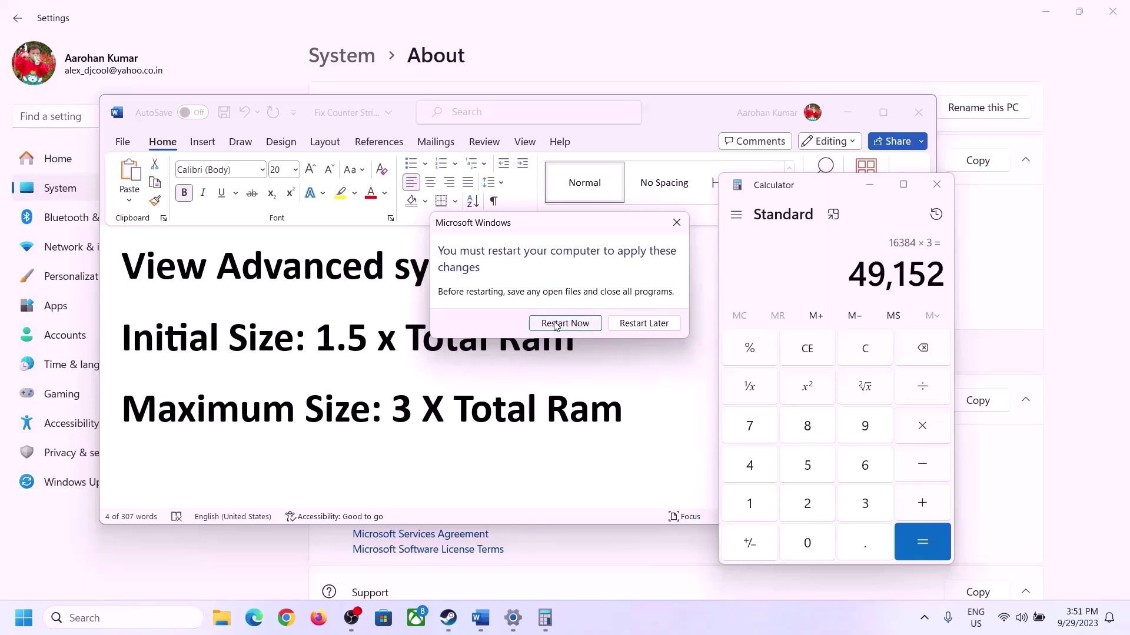
pyautogui.click(677, 222)
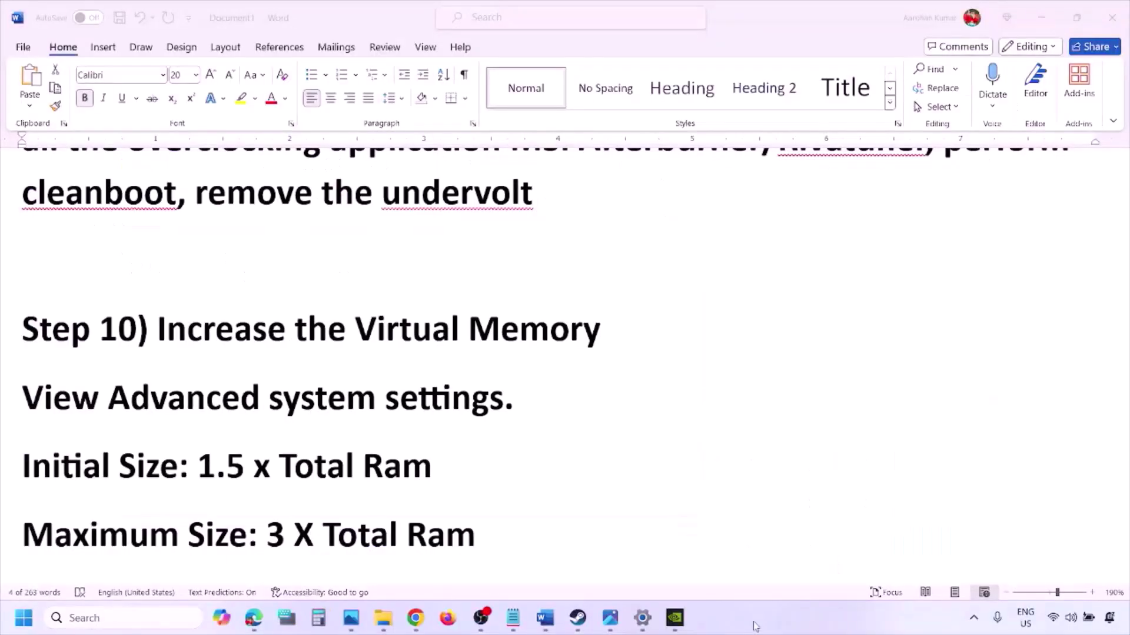
# - Review Step 11 on updating the BIOS in the Word notes and check the computer's battery status
pyautogui.scroll(-5, 391, 424)
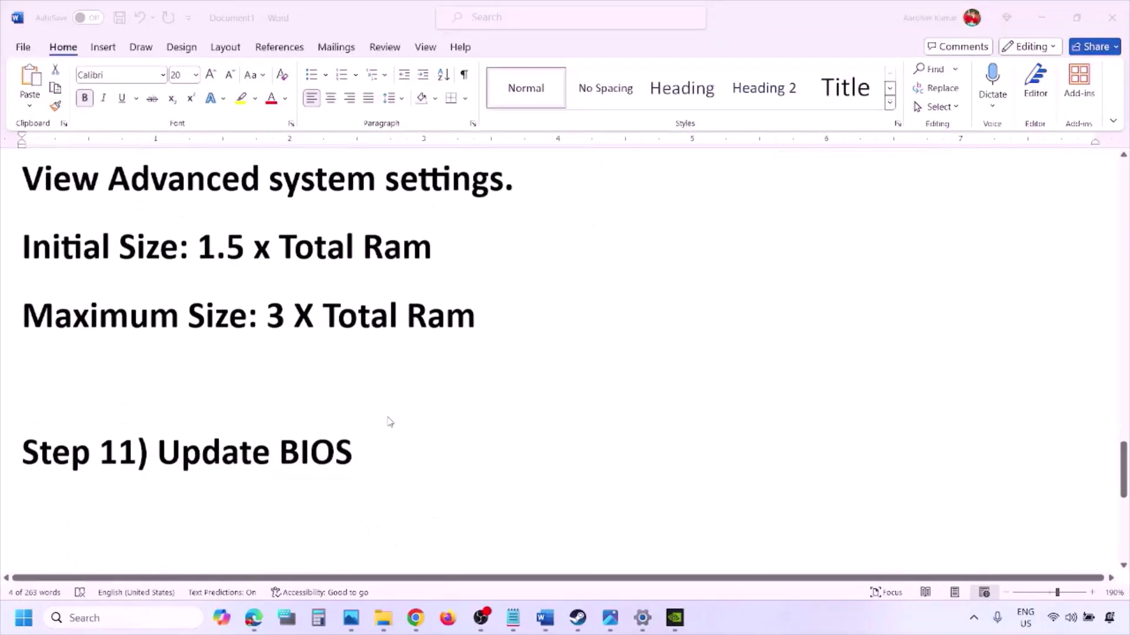
pyautogui.click(180, 432)
pyautogui.moveTo(157, 430); pyautogui.dragTo(377, 426)
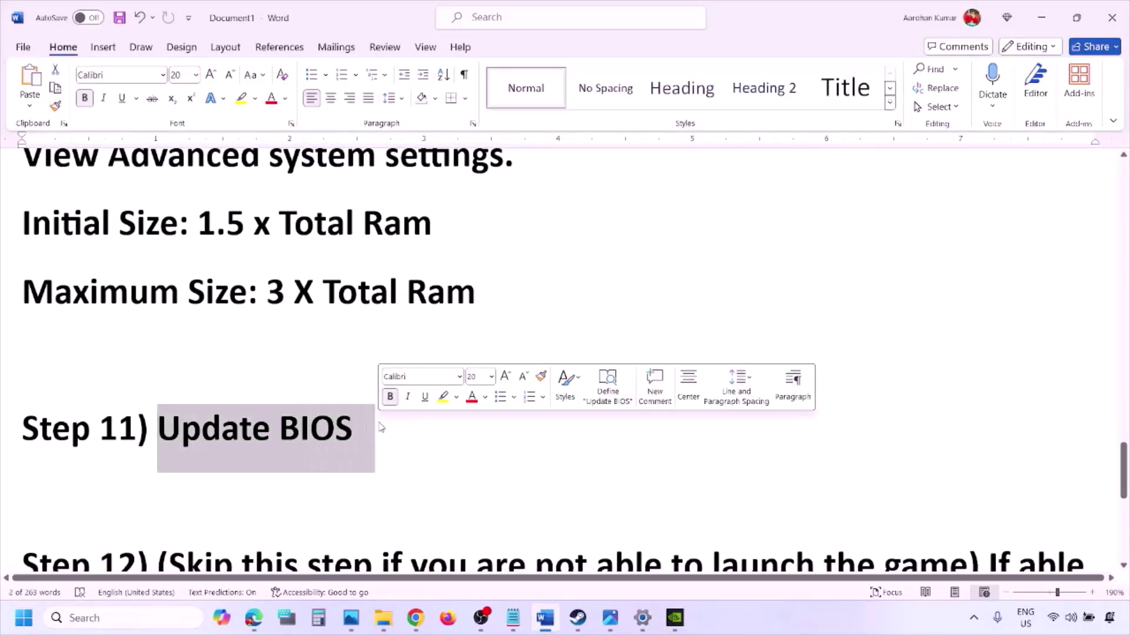
pyautogui.click(379, 428)
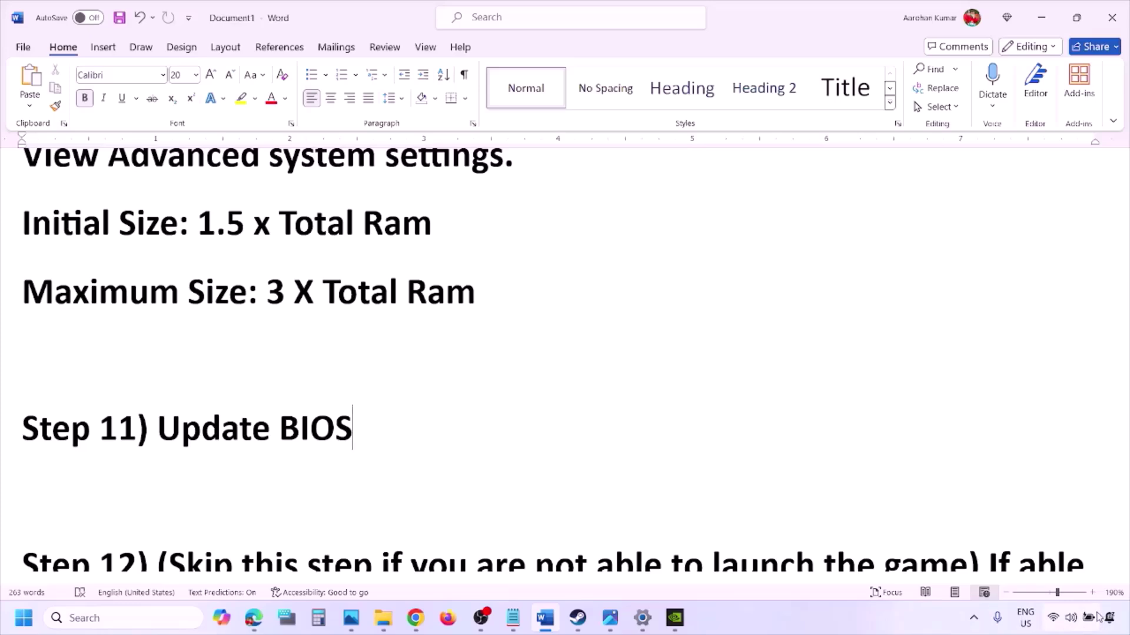
pyautogui.moveTo(1090, 622)
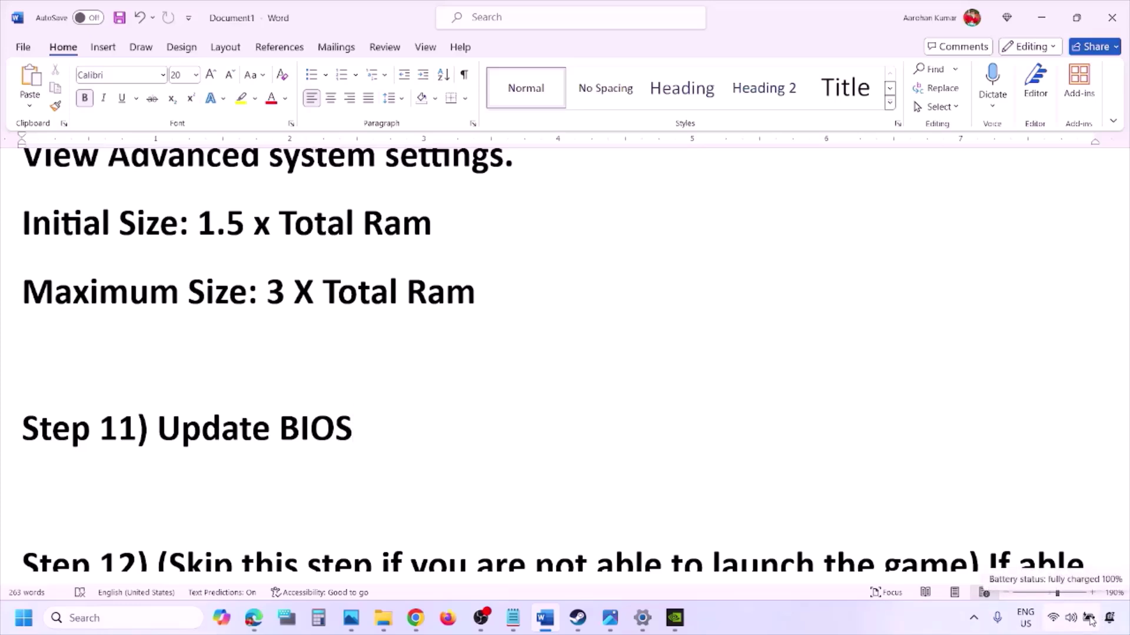
pyautogui.click(906, 617)
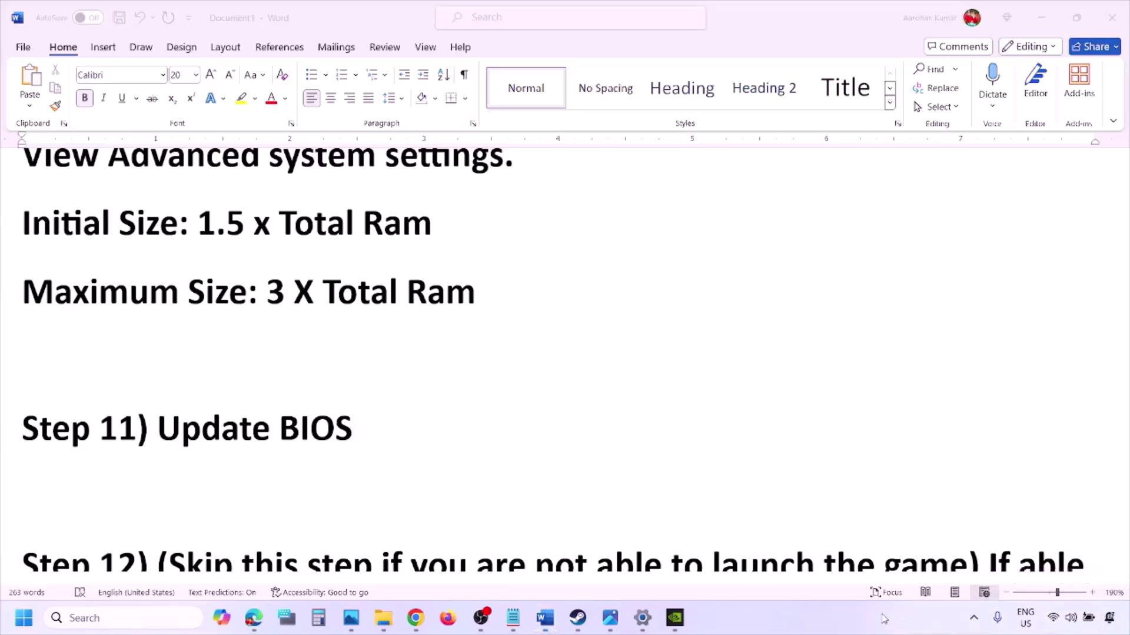
# - Review Step 12 in the notes on switching to windowed mode and lowering the game's video settings and graphics preset
pyautogui.scroll(-3, 494, 456)
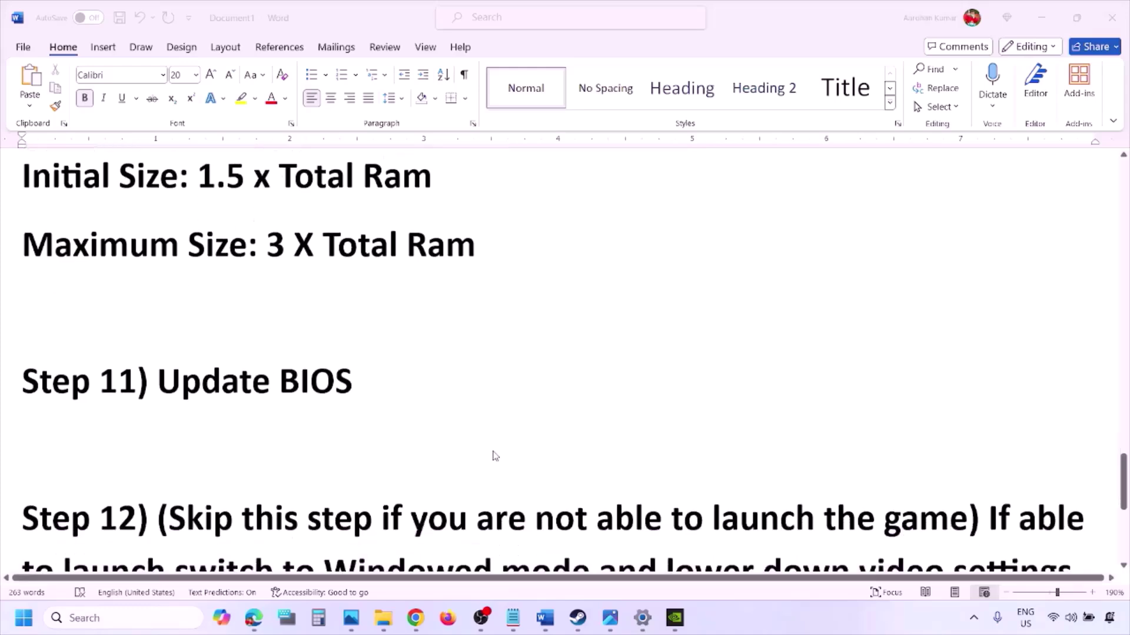
pyautogui.hotkey('alt', 'Tab')
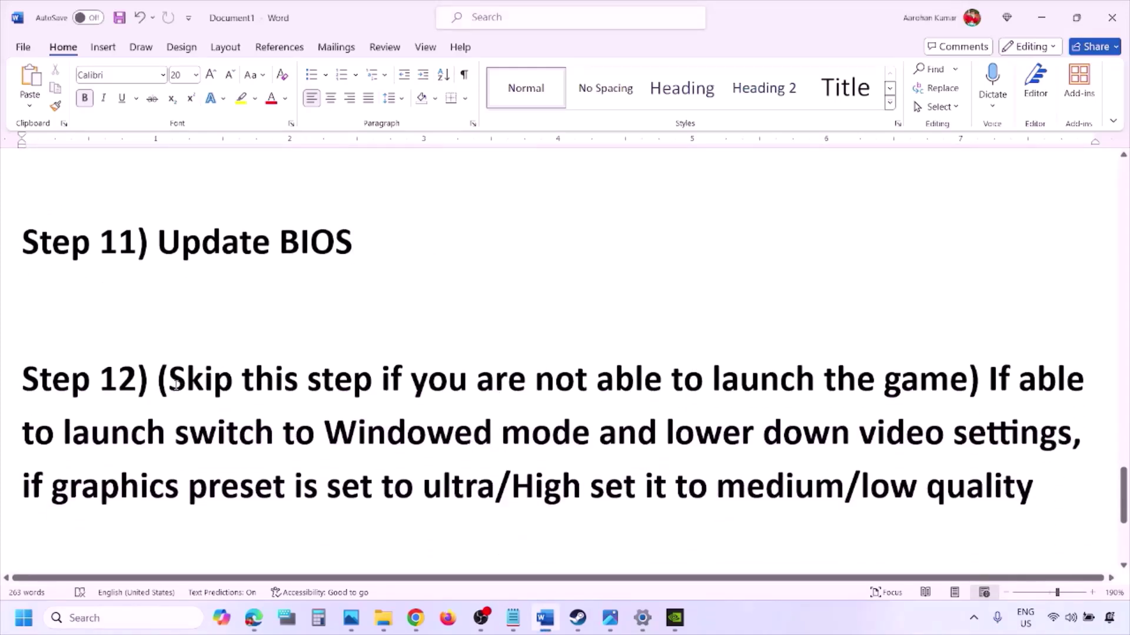
pyautogui.moveTo(169, 379); pyautogui.dragTo(1076, 435)
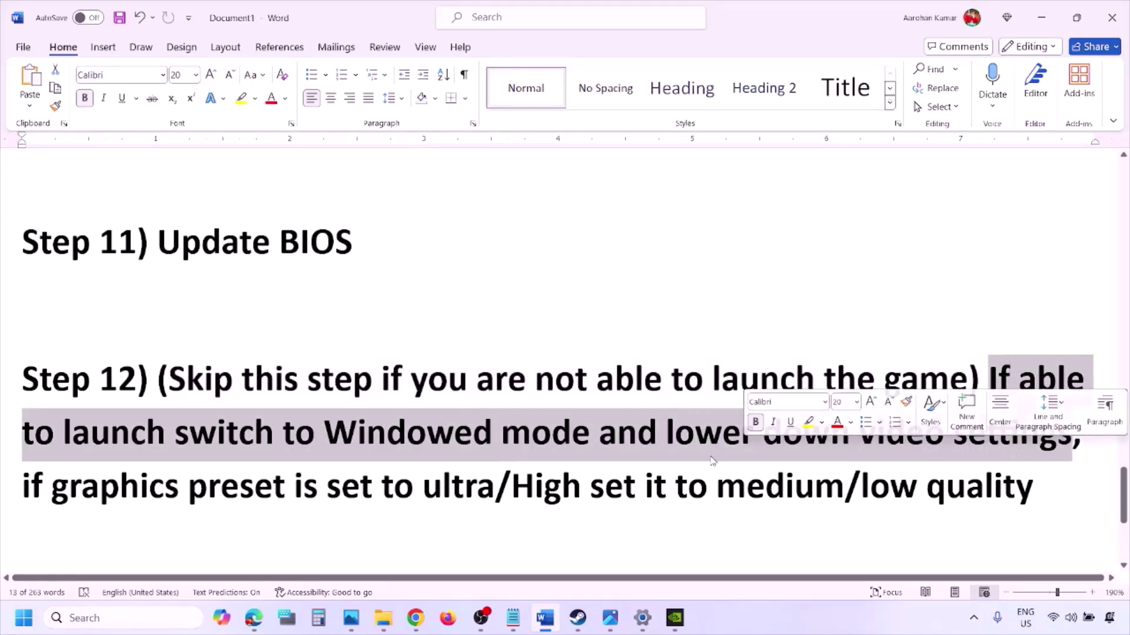
pyautogui.moveTo(52, 487); pyautogui.dragTo(641, 500)
pyautogui.click(687, 489)
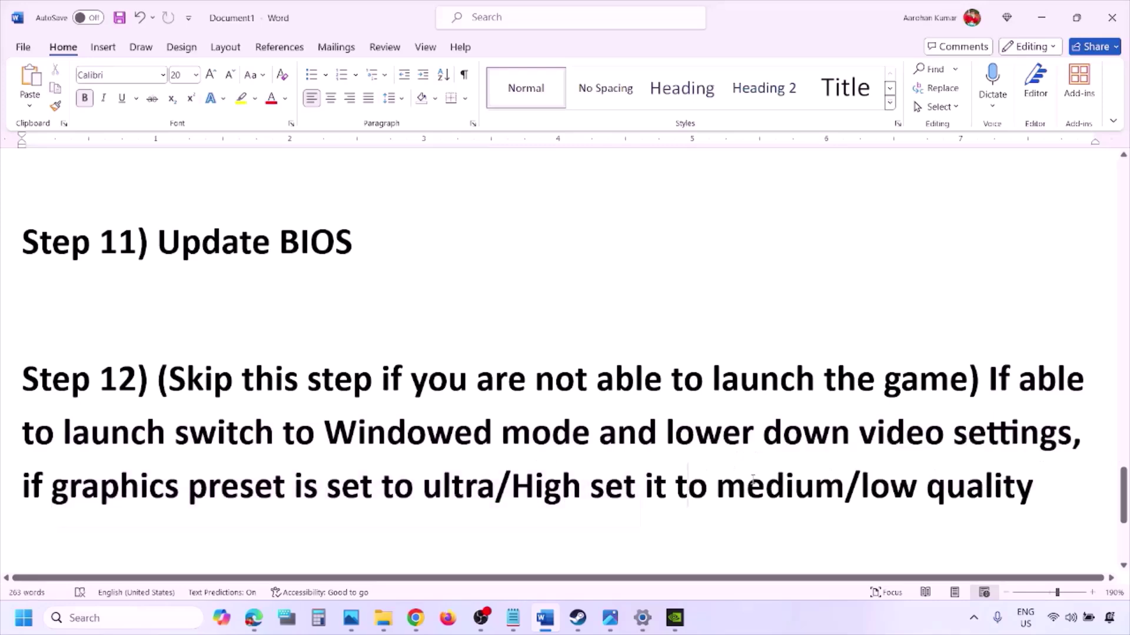
pyautogui.moveTo(813, 474); pyautogui.dragTo(1032, 488)
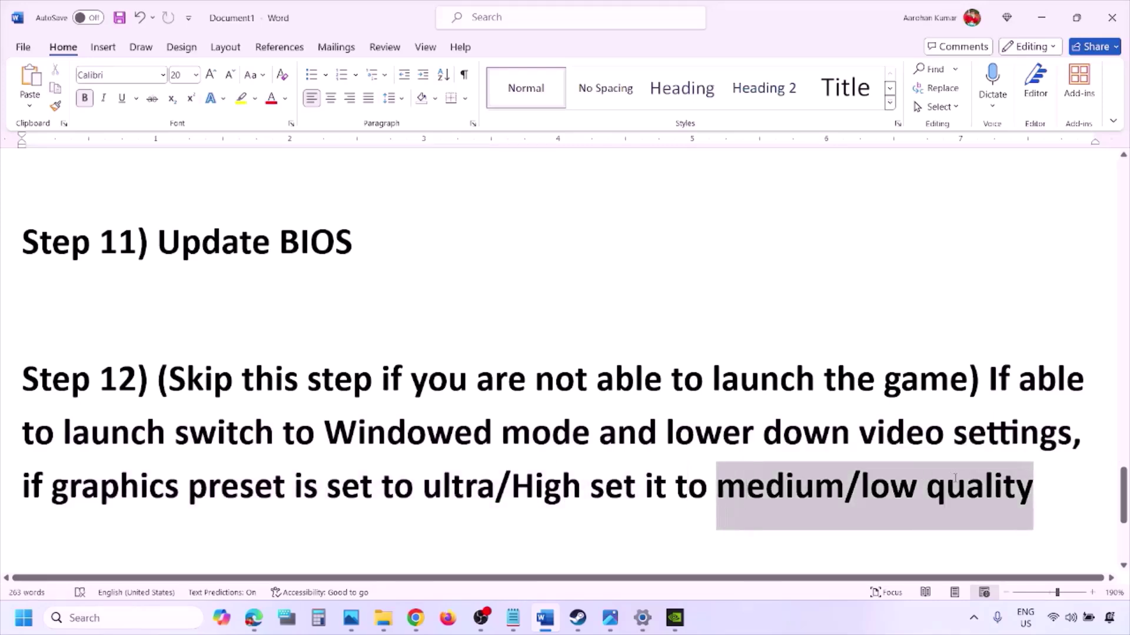
pyautogui.click(532, 434)
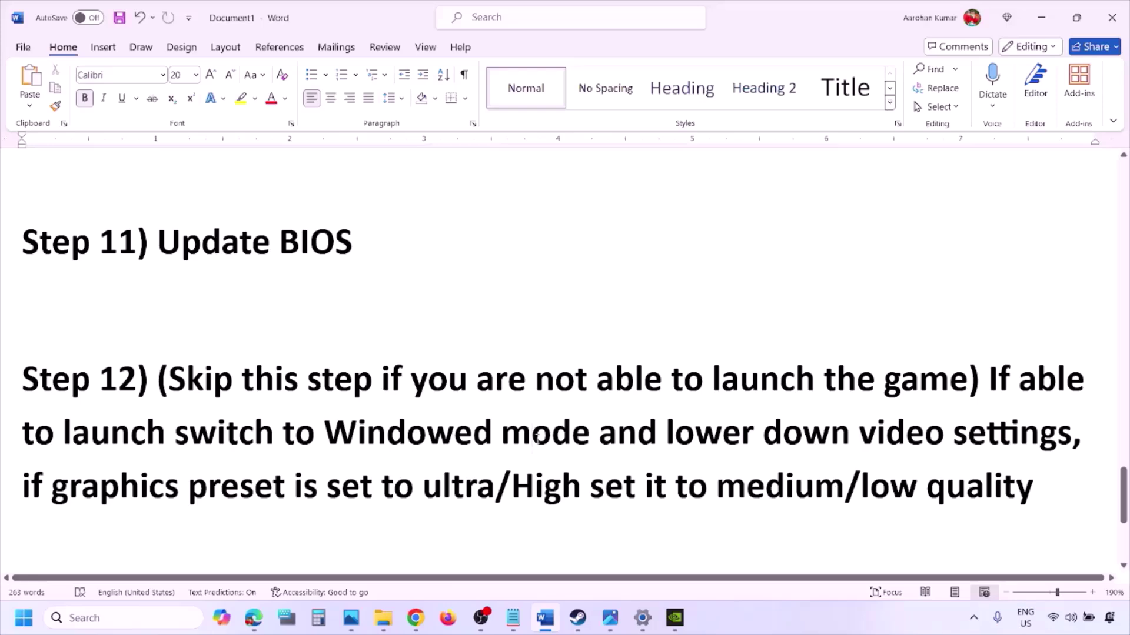